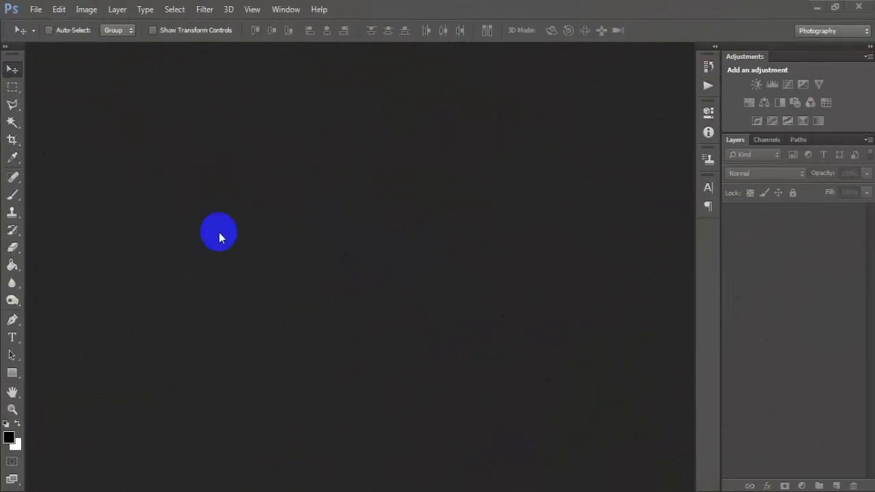
Step: Create a 1080 × 1080 px, 300 ppi RGB document and dock it as a tab
left_click(33, 9)
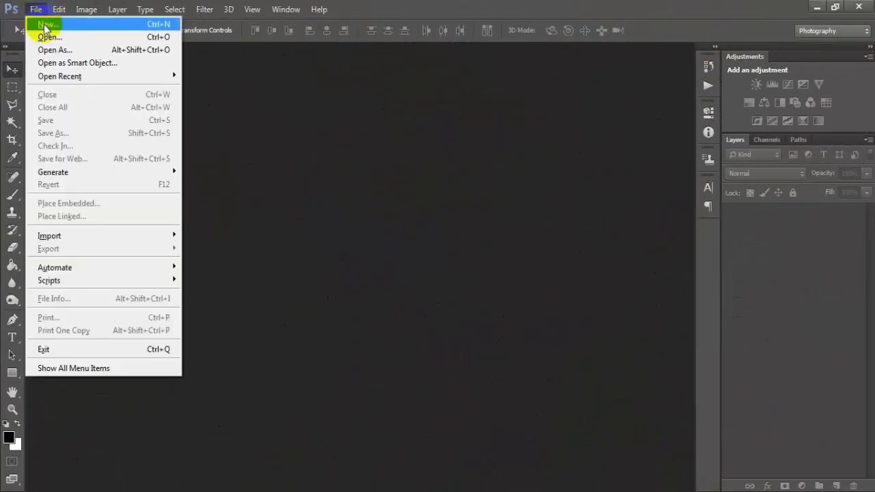
left_click(7, 33)
double_click(99, 274)
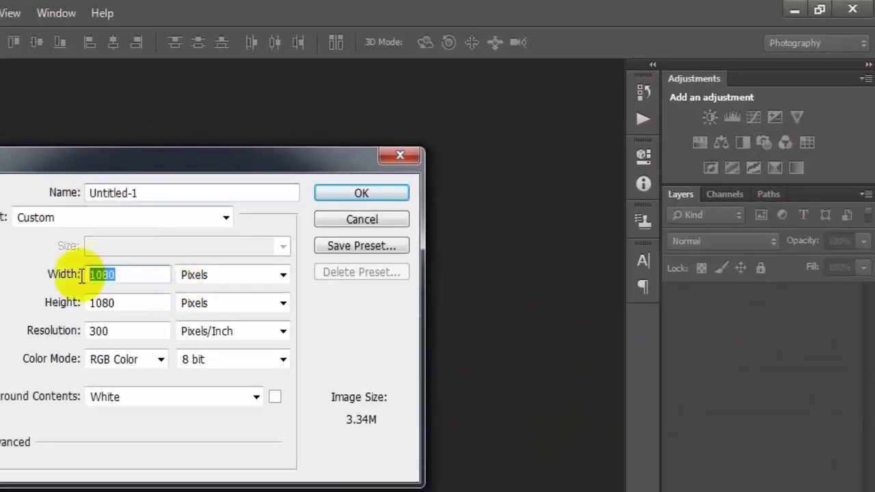
double_click(135, 301)
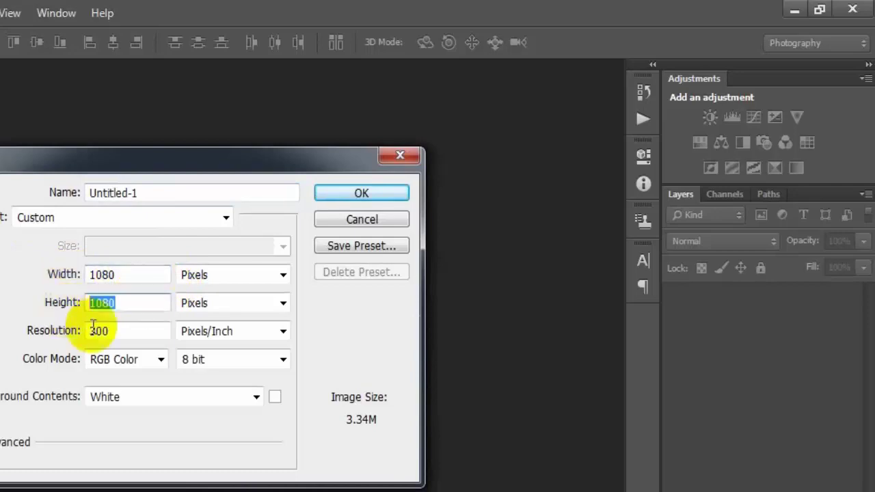
double_click(127, 331)
left_click(162, 359)
left_click(154, 406)
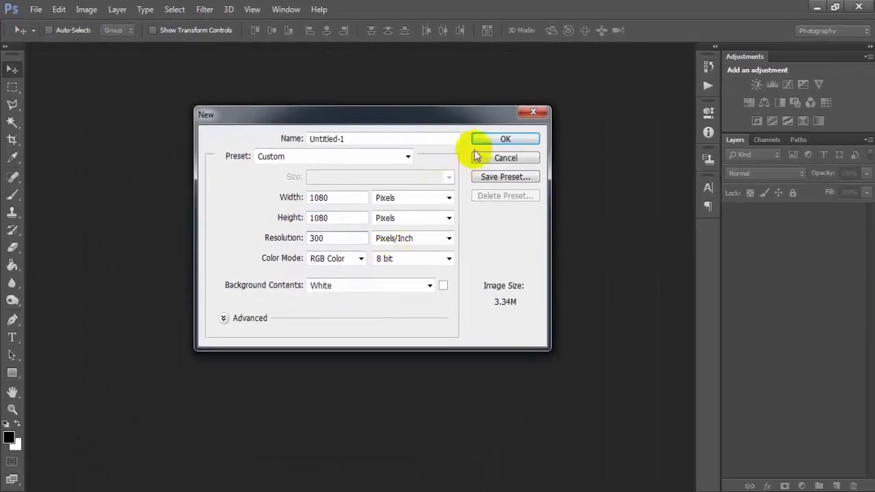
left_click(481, 144)
left_click_drag(190, 58, 335, 54)
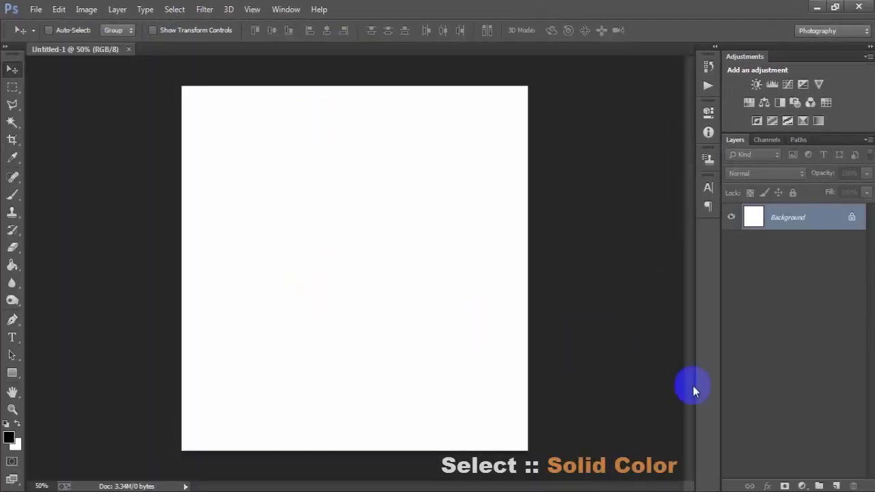
Step: Add a Solid Color fill layer in dark red a60004 covering the canvas
left_click(805, 486)
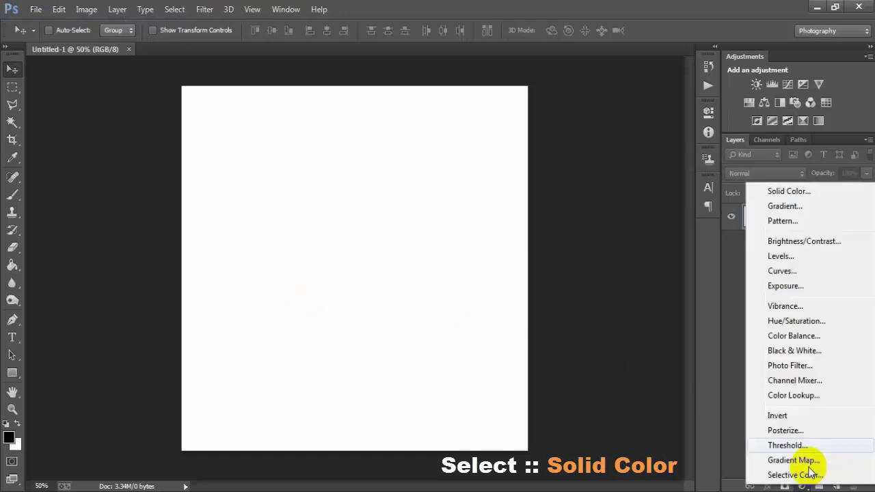
left_click(813, 191)
left_click_drag(541, 83, 468, 84)
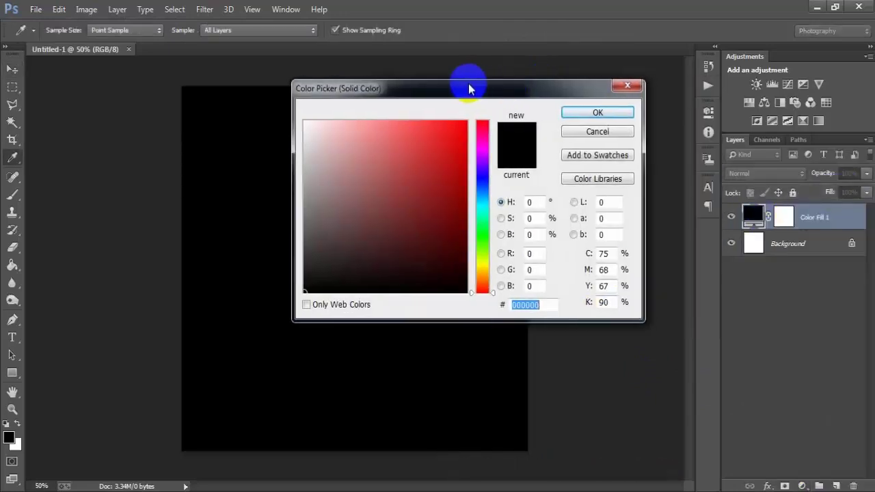
left_click_drag(547, 304, 478, 308)
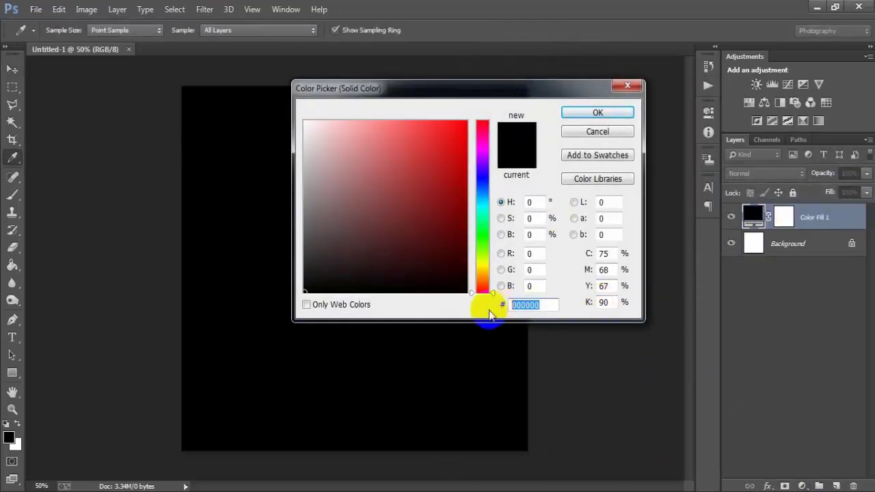
type("a")
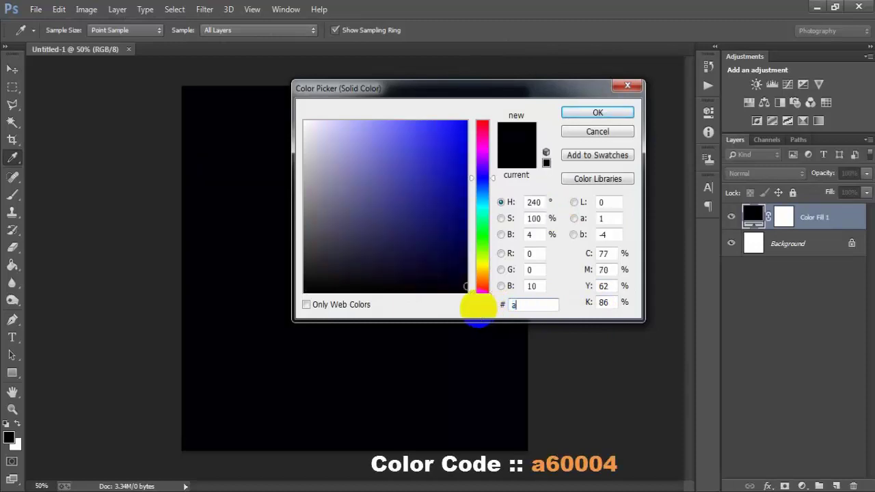
type("6000")
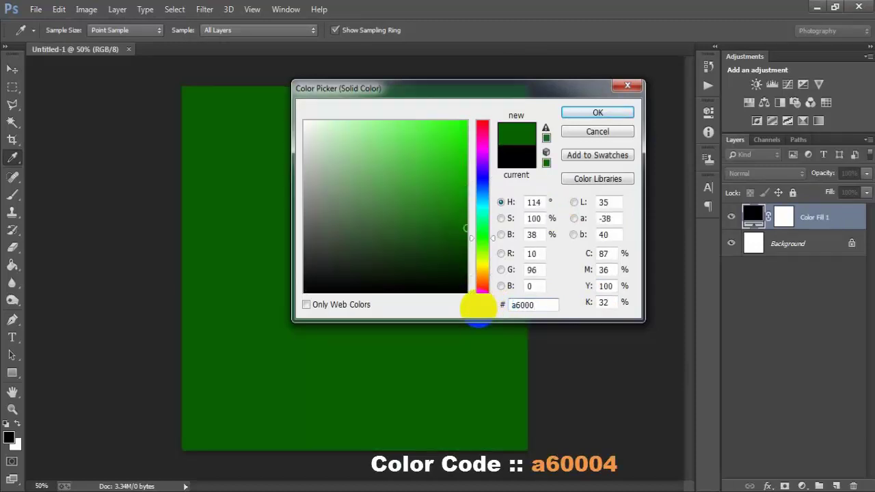
type("4")
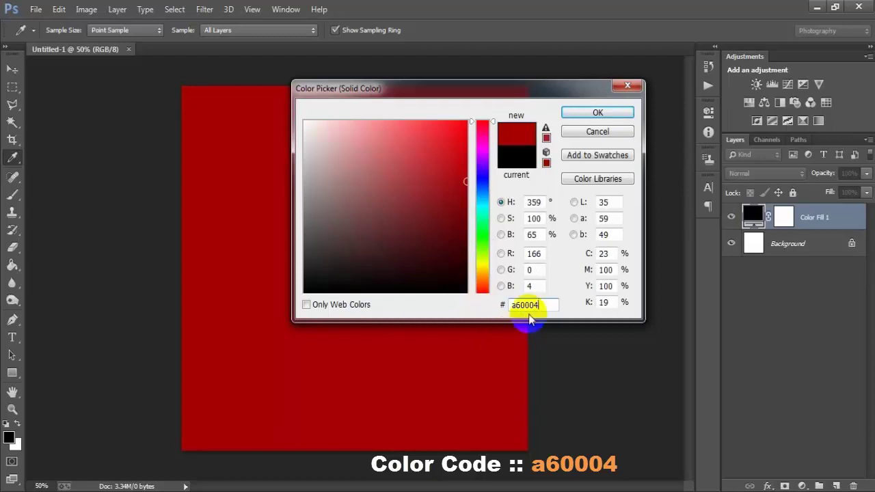
left_click_drag(550, 304, 478, 307)
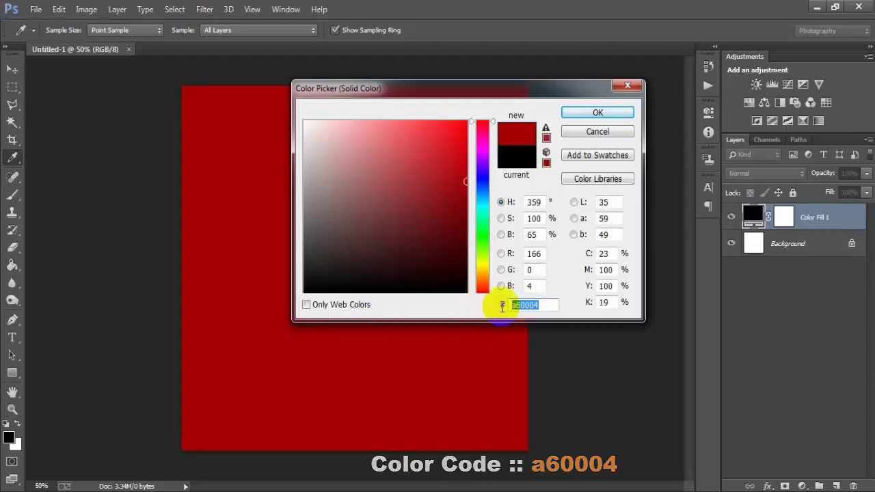
left_click(591, 112)
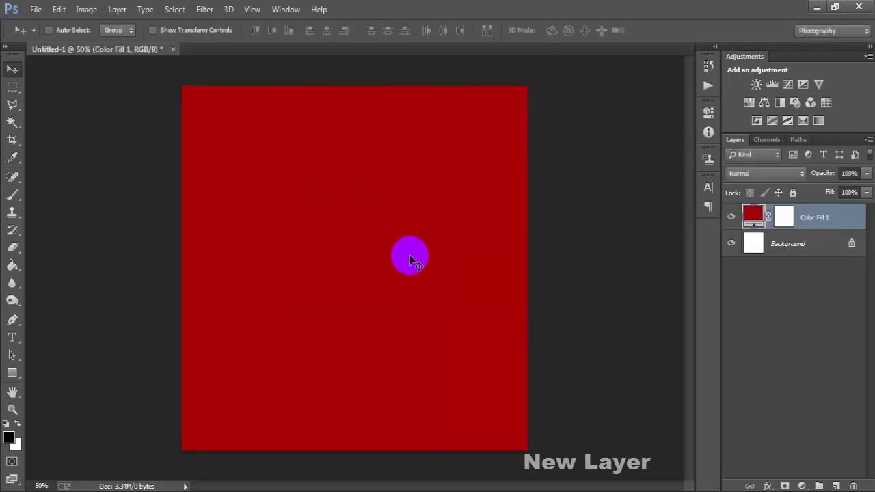
Step: Add a new empty layer and select the Brush tool with a soft round preset
left_click(836, 486)
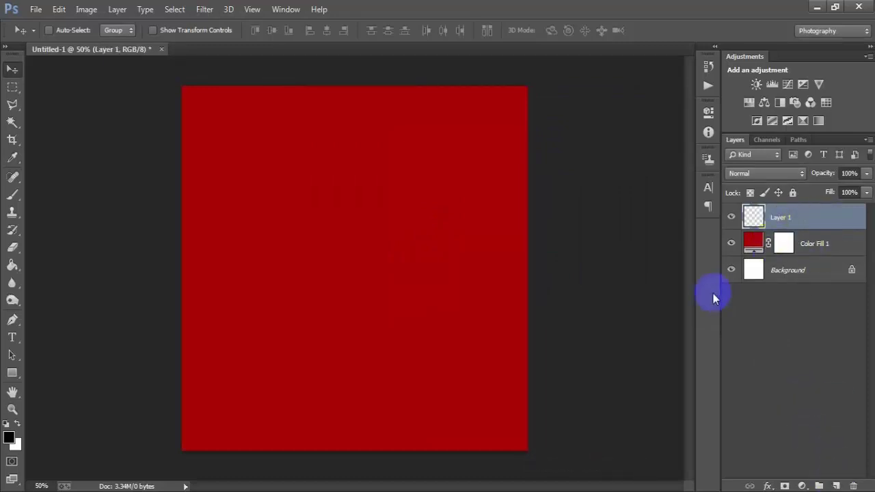
left_click(10, 198)
left_click(86, 200)
right_click(279, 195)
left_click(306, 288)
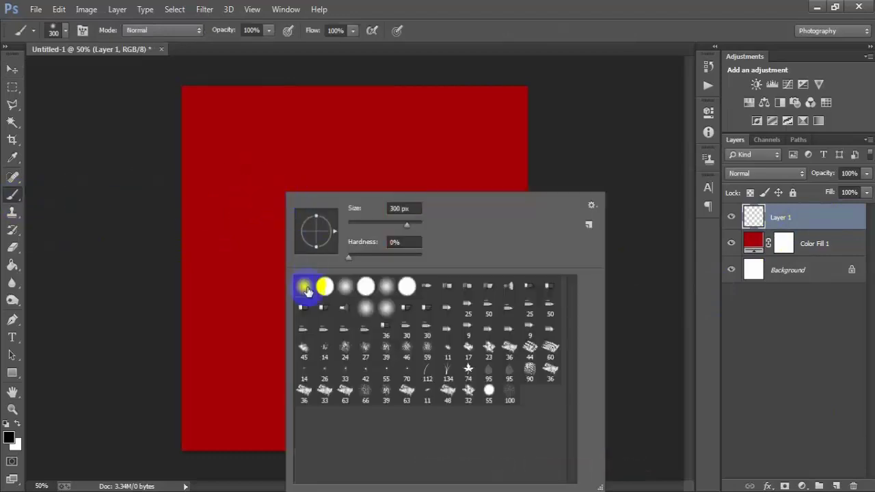
left_click(474, 68)
Step: Set the foreground to ff4545 and dab one soft light-red spot near the canvas centre
left_click(9, 438)
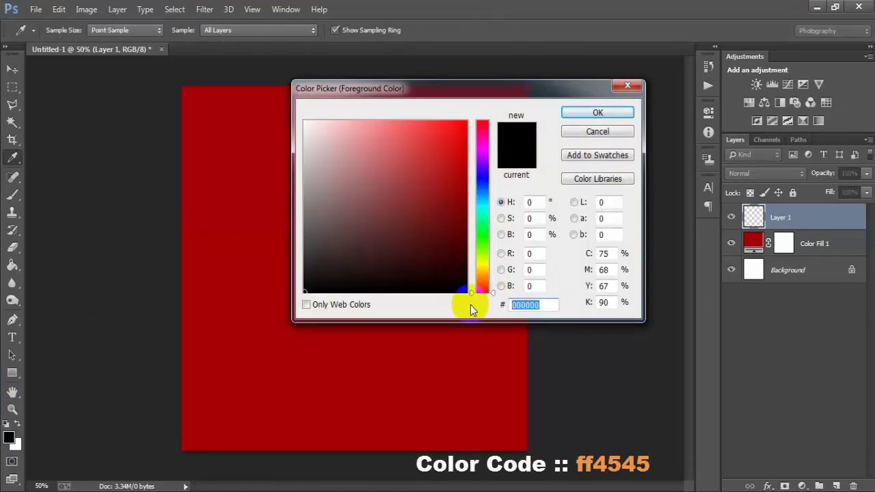
type("ff4545")
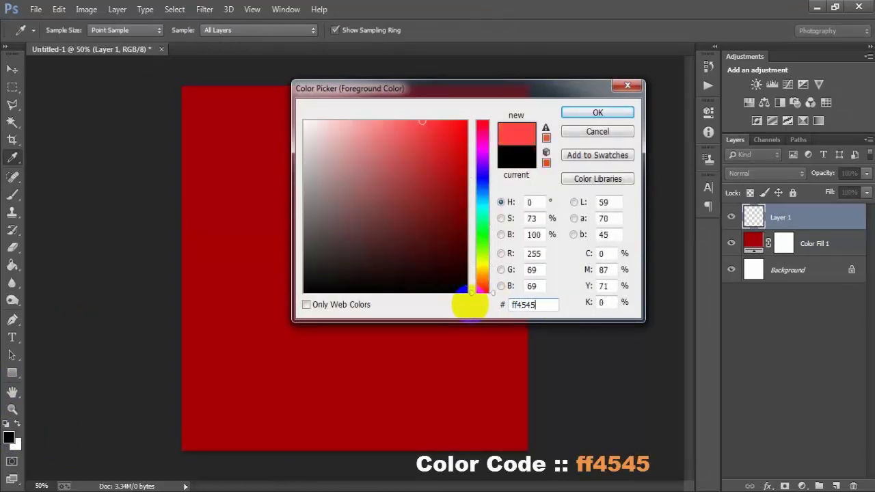
left_click_drag(553, 304, 498, 304)
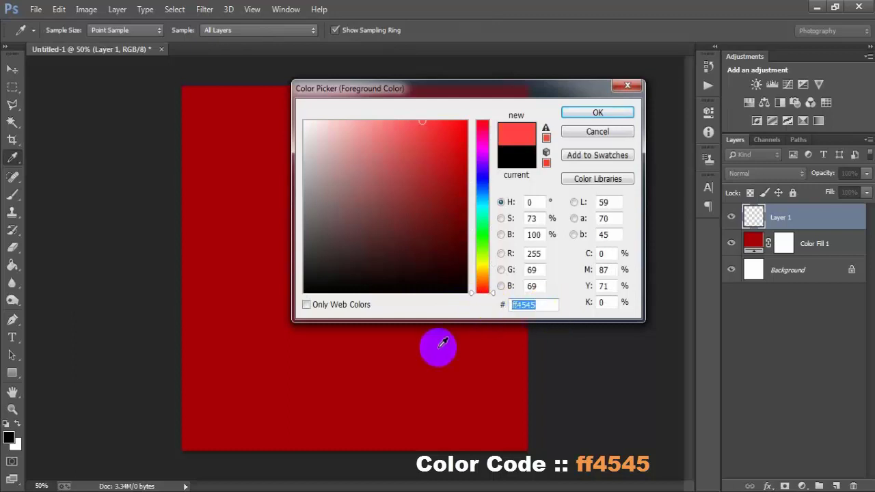
left_click(598, 112)
key("b")
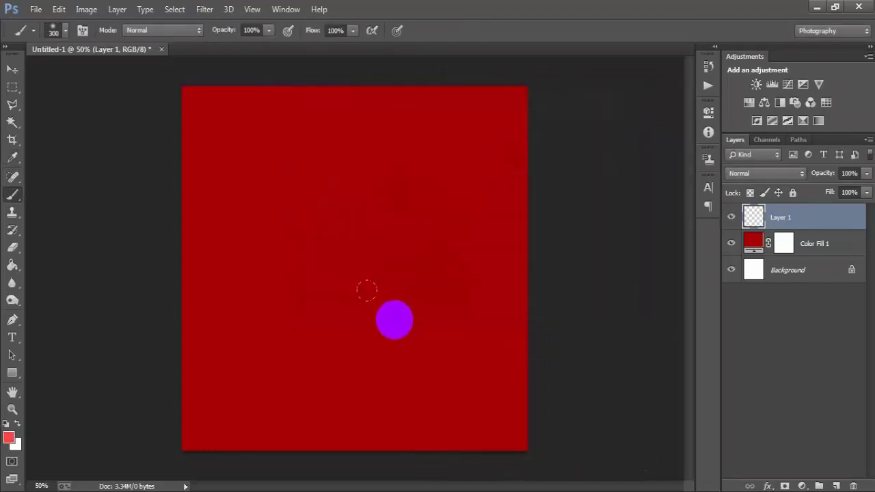
left_click(346, 257)
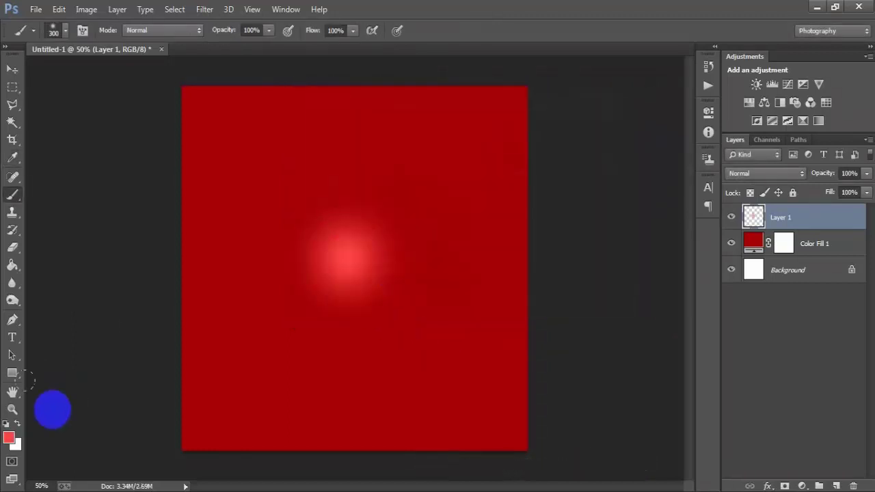
left_click(9, 427)
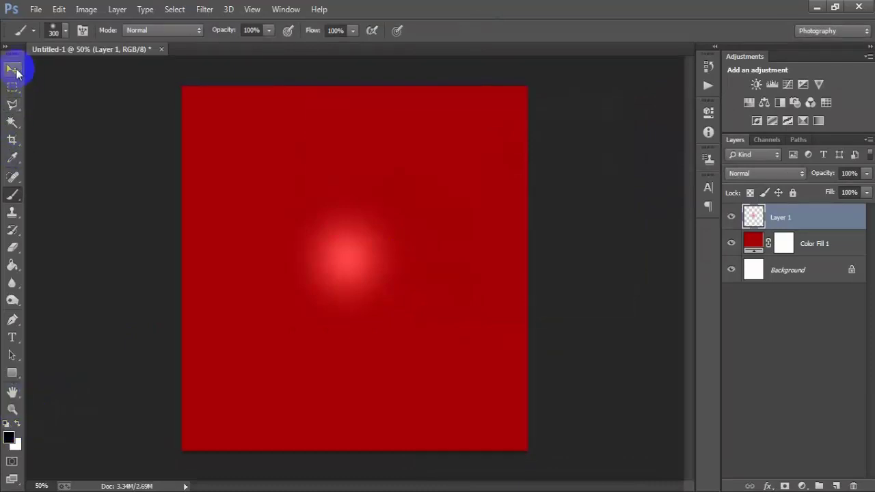
left_click(12, 69)
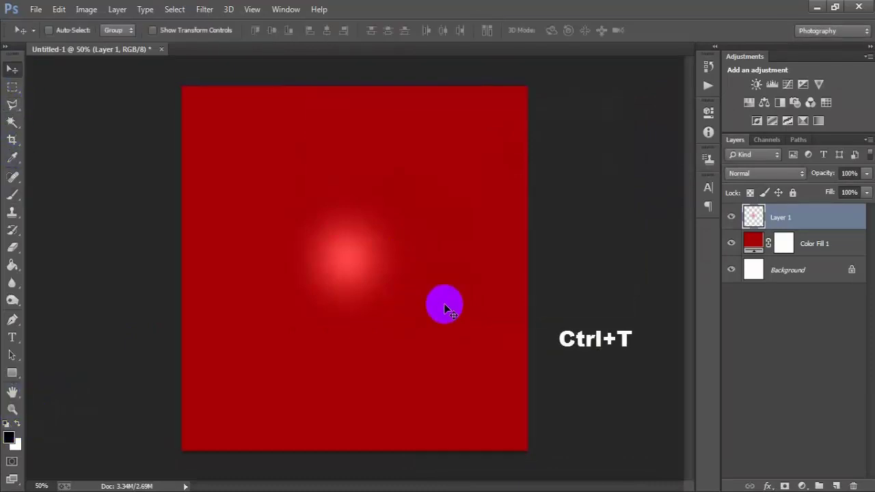
Step: Scale Layer 1's light-red spot up to about 312% and centre it on the canvas
key("ctrl+t")
key("ctrl+minus")
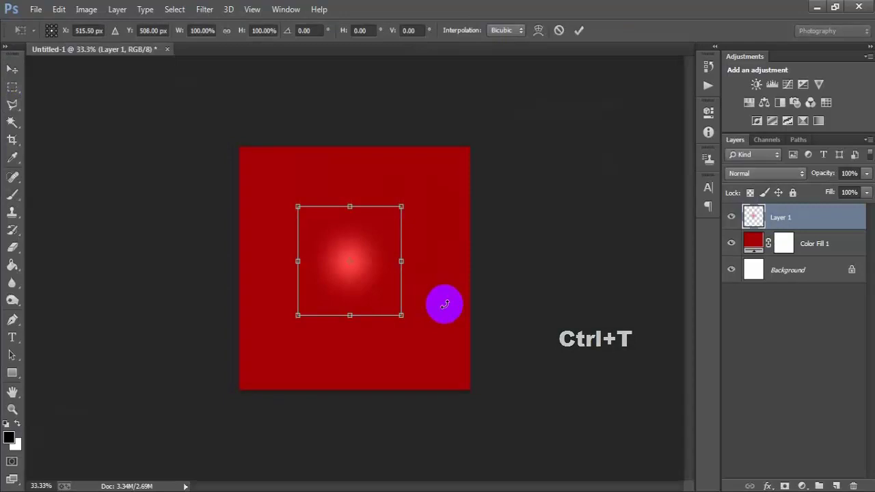
left_click_drag(402, 315, 482, 453)
left_click_drag(379, 275, 390, 277)
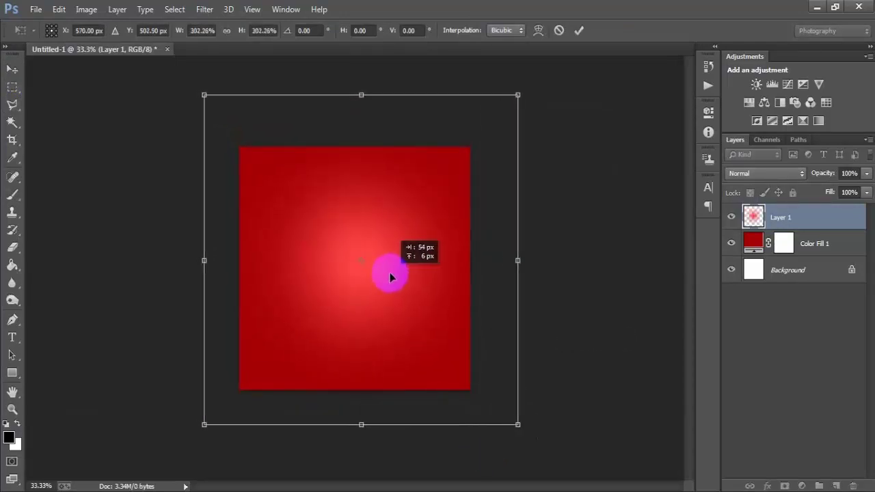
left_click_drag(517, 424, 521, 430)
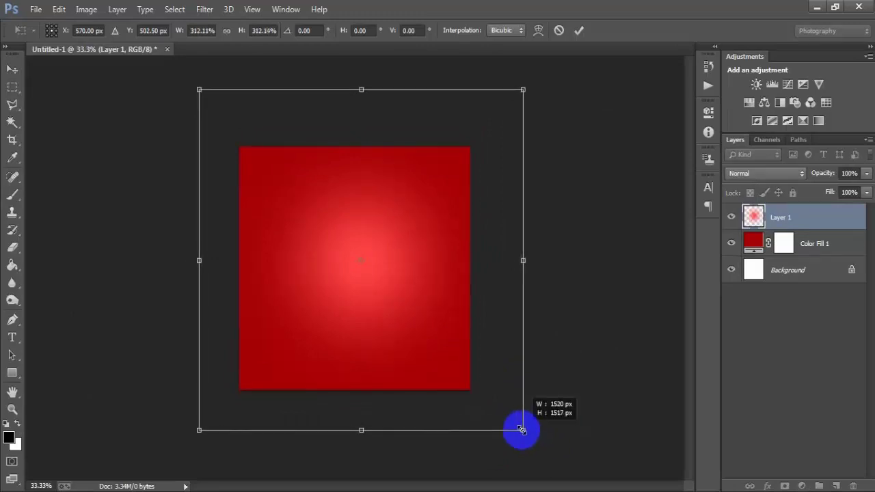
left_click_drag(385, 275, 383, 279)
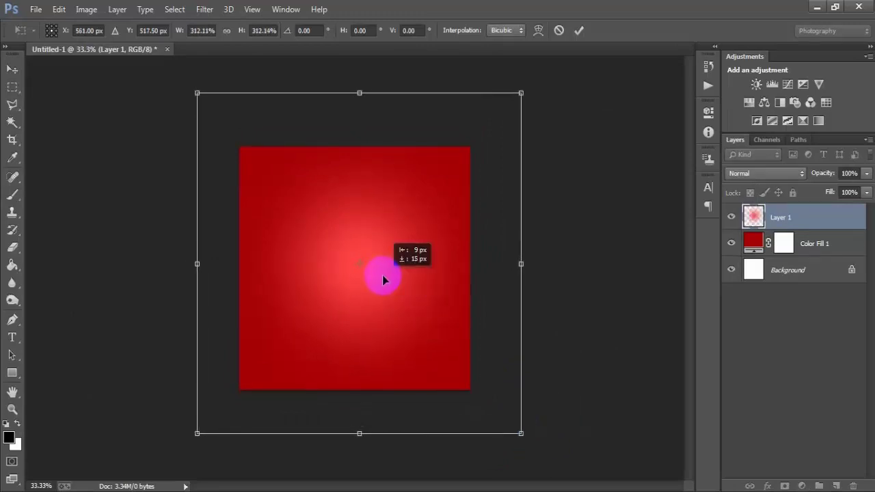
left_click(579, 30)
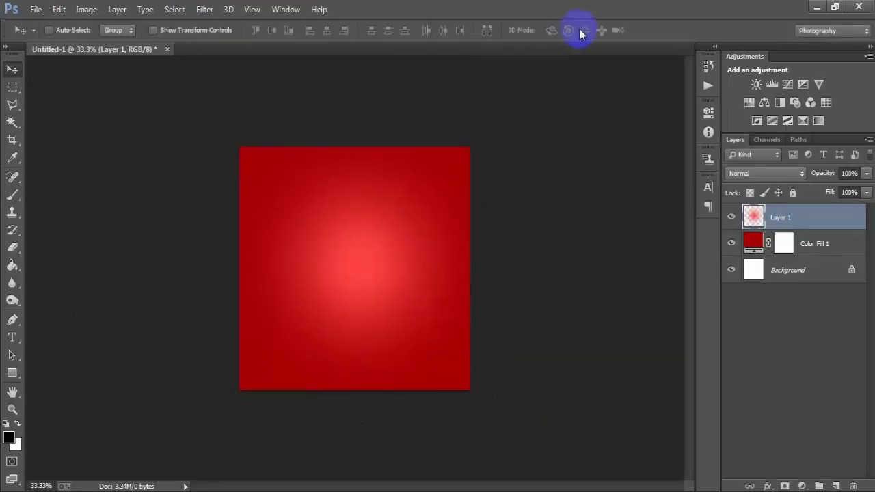
key("ctrl+plus")
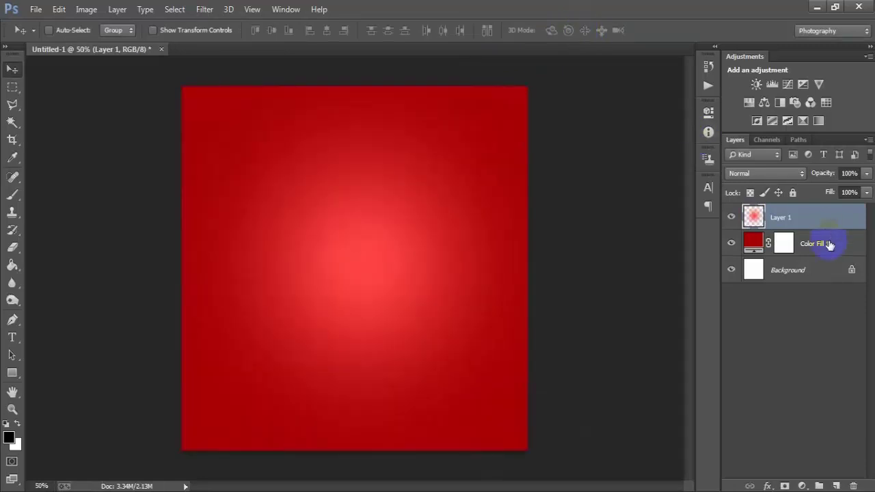
left_click(818, 272, "ctrl")
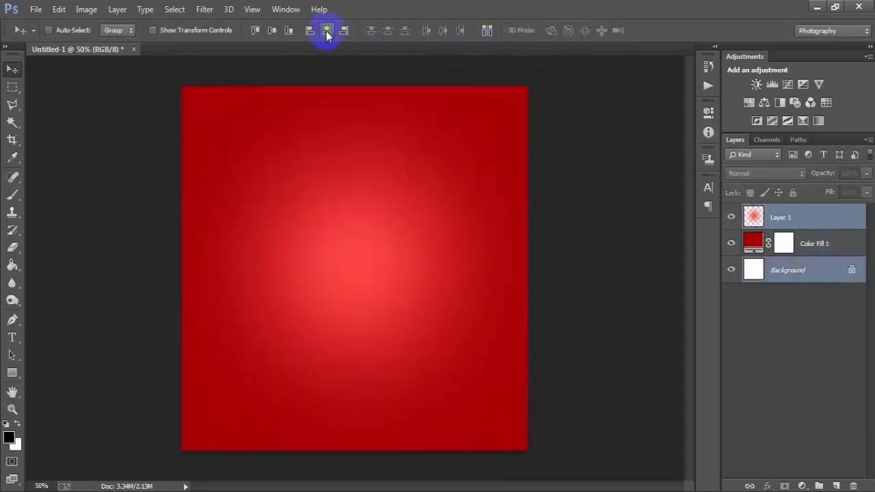
left_click(830, 220)
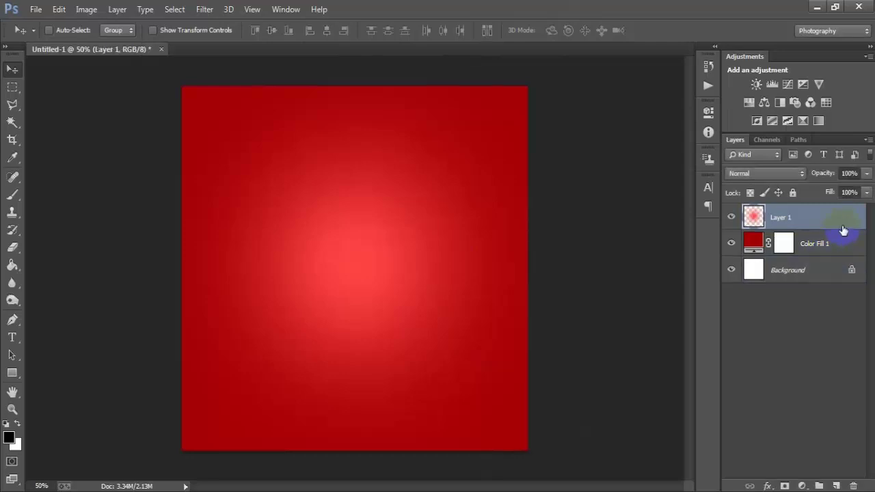
Step: Place the Shape Png wavy line pattern as a linked image on the canvas
left_click(36, 8)
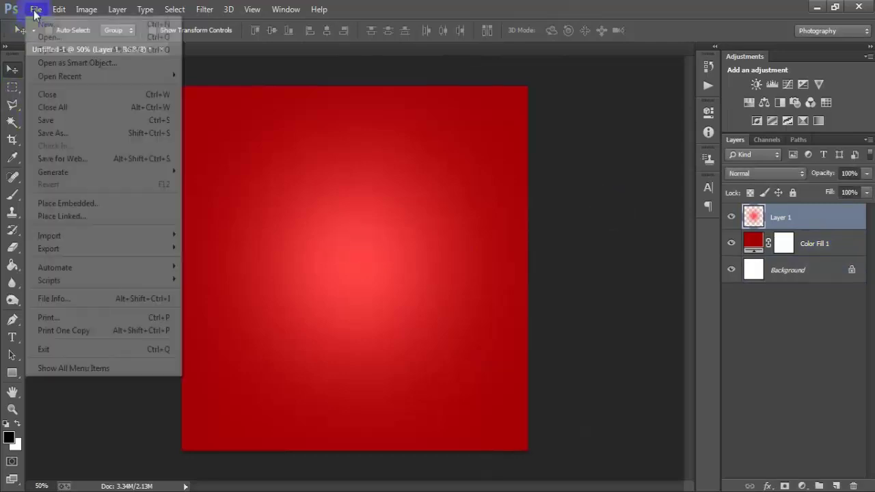
left_click(100, 217)
left_click(290, 133)
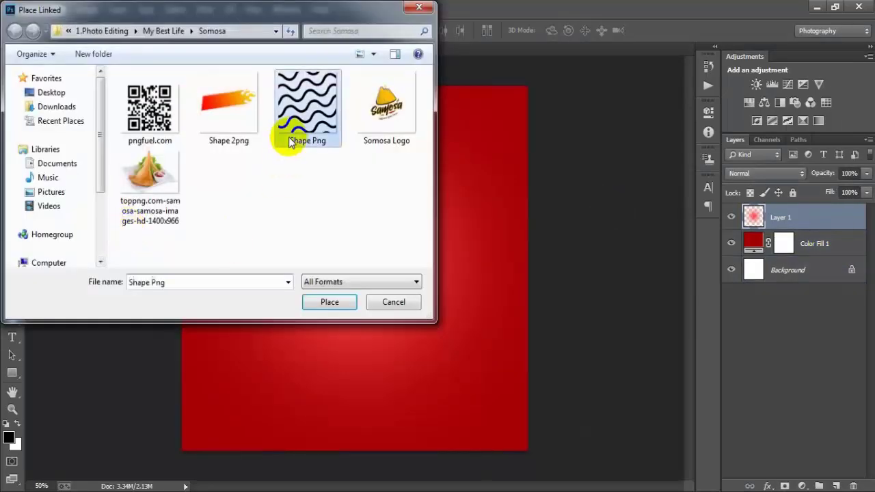
left_click(318, 301)
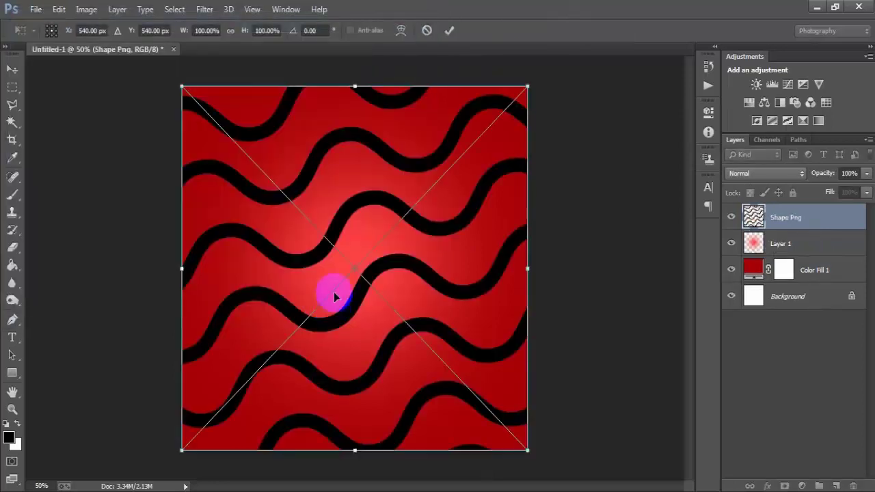
left_click(448, 30)
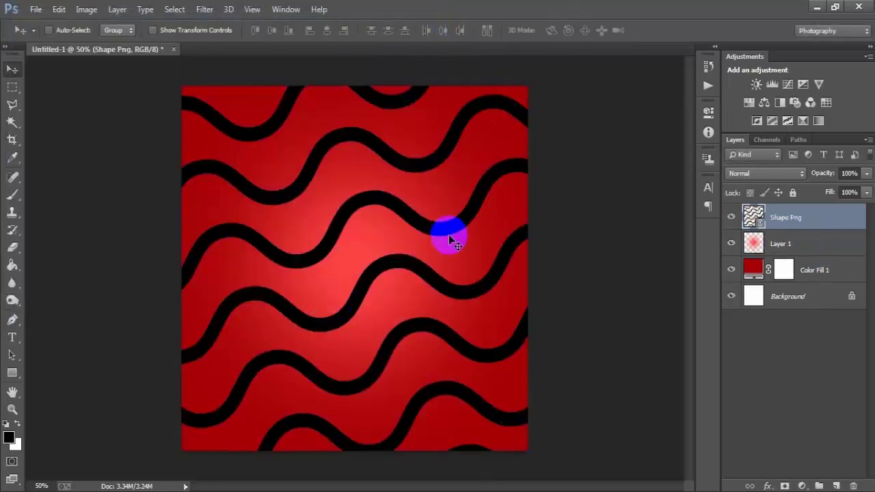
Step: Blend the wave pattern layer as Overlay with 50% opacity and 37% fill
left_click(738, 173)
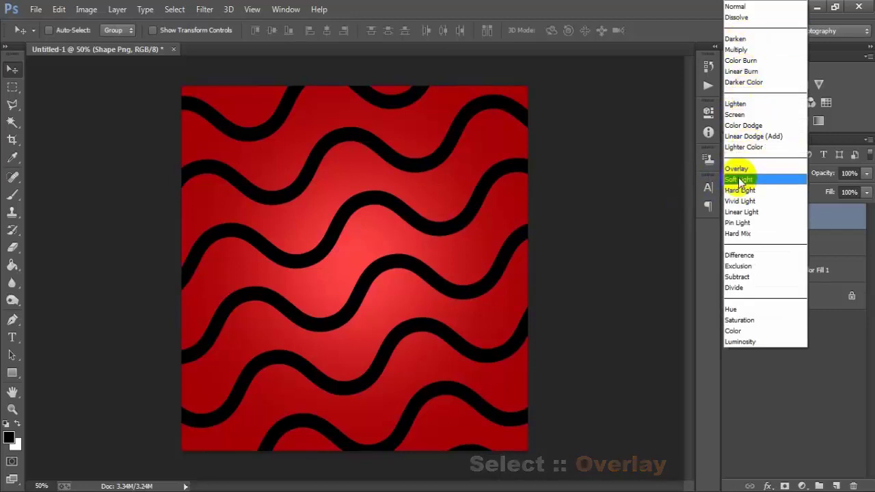
left_click(770, 170)
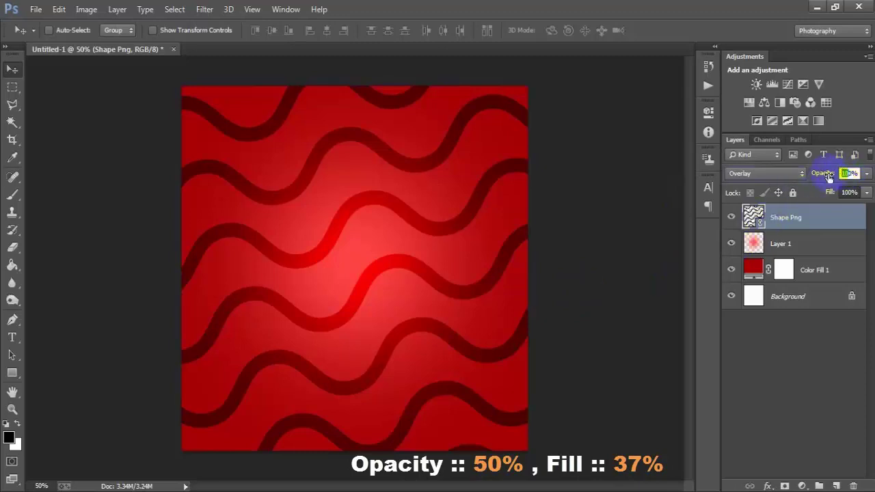
type("50")
key("Return")
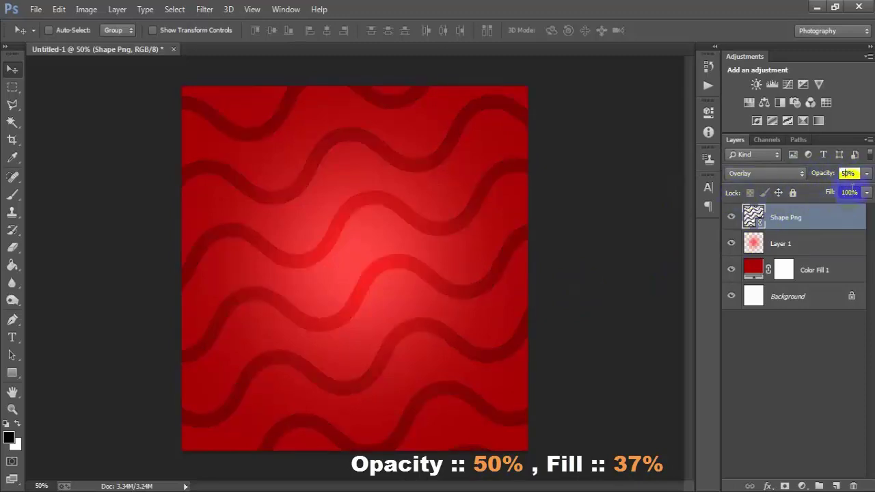
type("37")
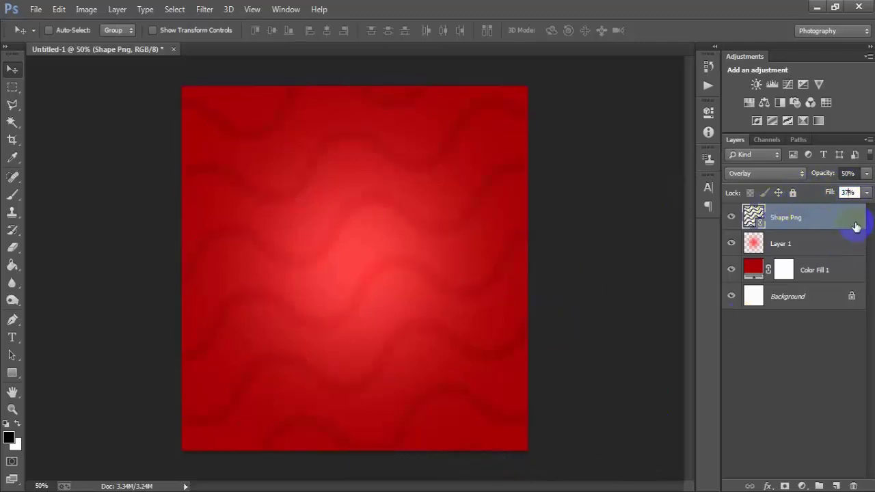
left_click(833, 240)
left_click(828, 219)
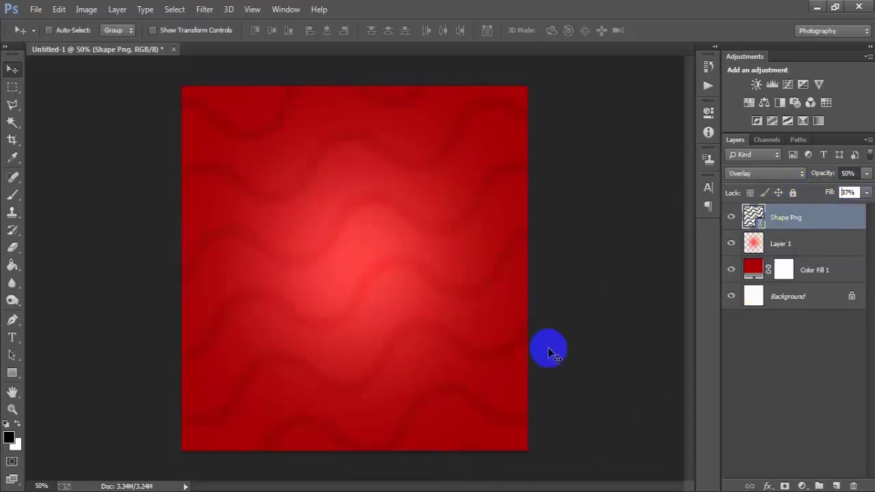
Step: Place the pngfuel.com QR image, shrink it, and move it to the bottom-left corner
left_click(34, 9)
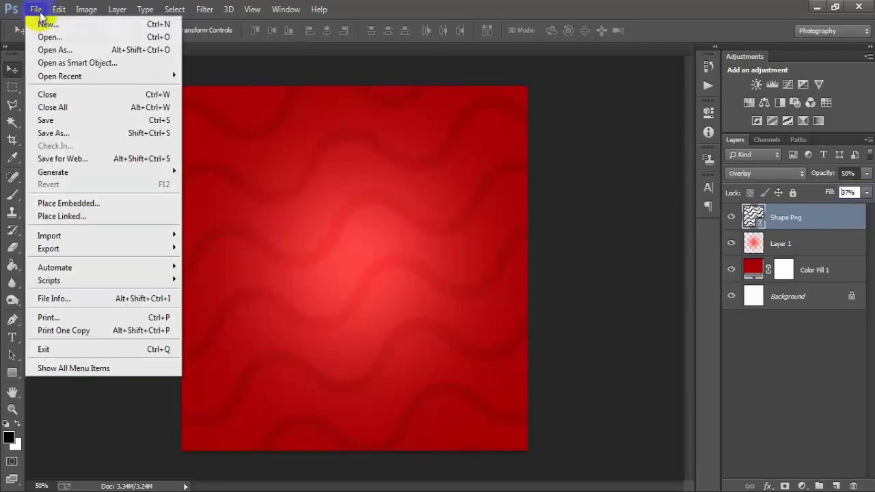
left_click(97, 216)
left_click(152, 113)
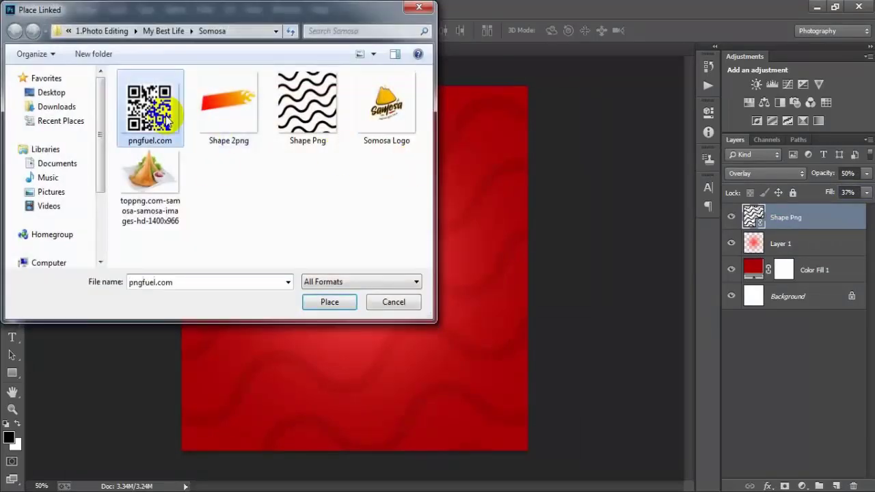
left_click(334, 304)
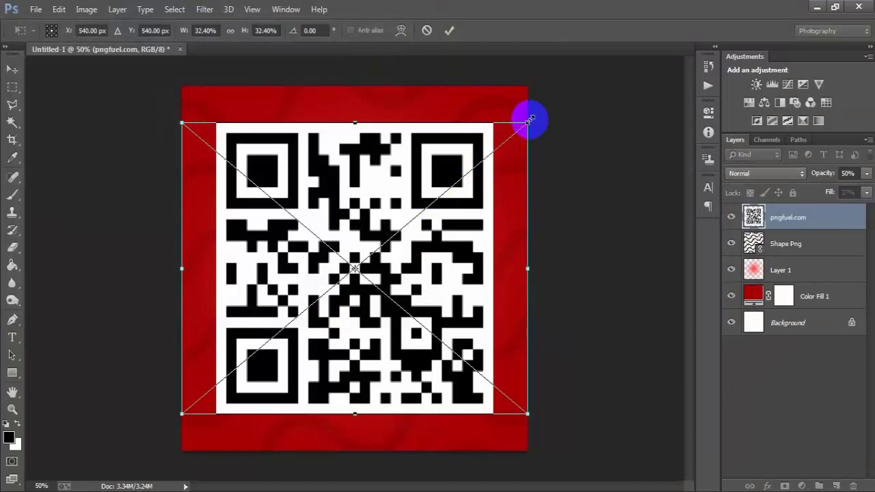
mouse_move(527, 123)
left_mouse_down()
mouse_move(420, 211)
mouse_move(389, 252)
left_mouse_up()
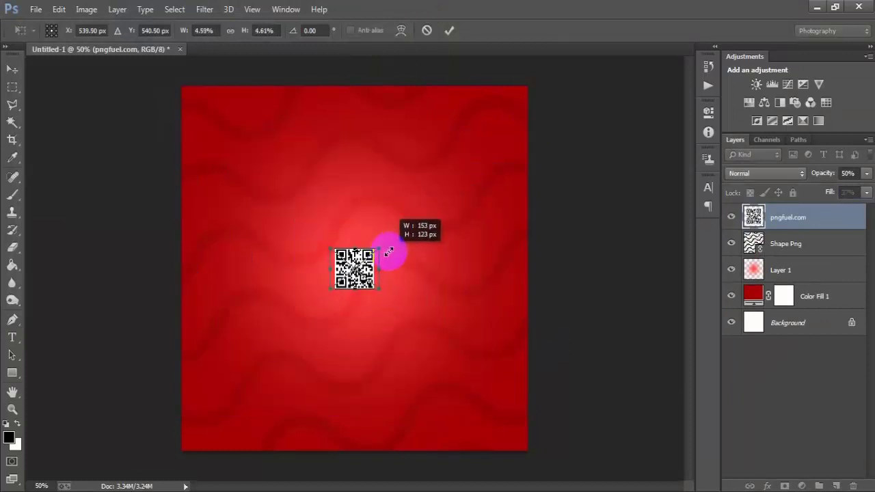
left_click(449, 30)
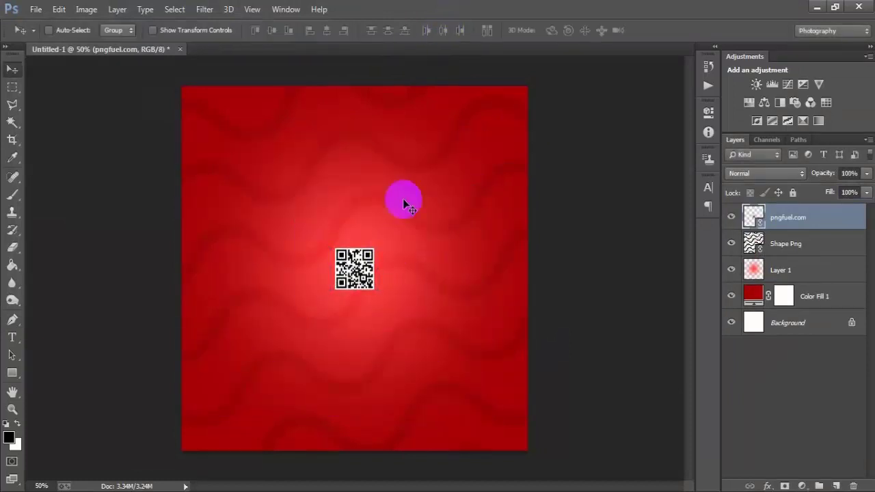
mouse_move(357, 272)
left_mouse_down()
mouse_move(278, 384)
mouse_move(222, 413)
left_mouse_up()
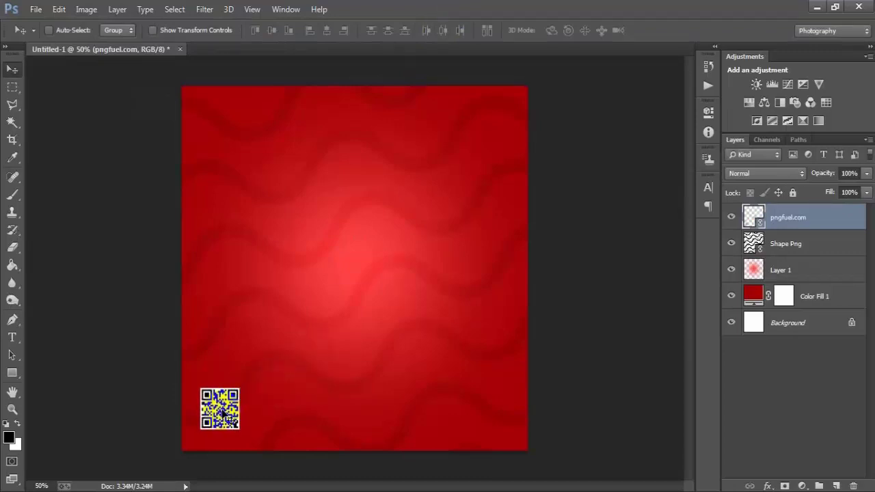
Step: Fine-tune the QR code's size and position, then rasterize its layer
key("ctrl+t")
left_click(233, 385)
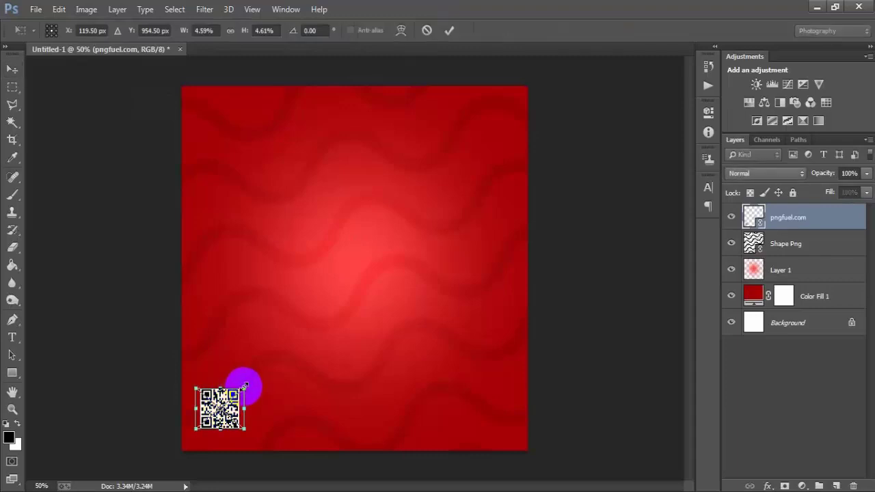
left_click_drag(244, 387, 241, 392)
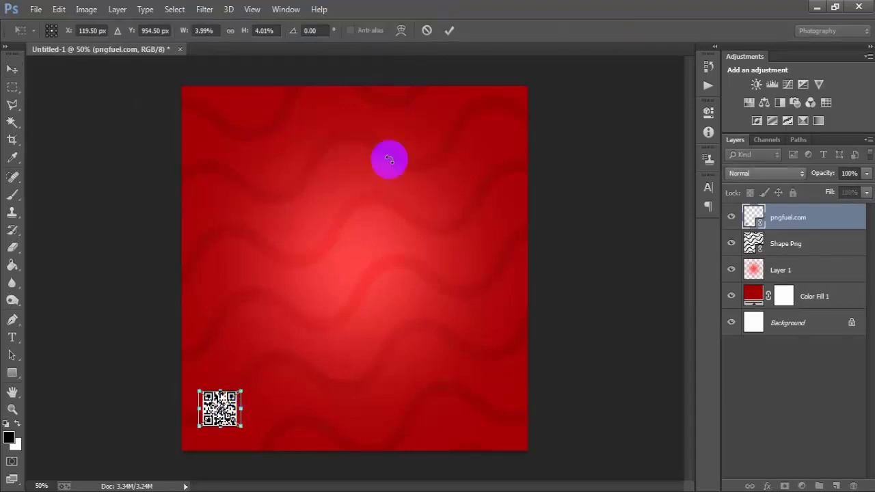
left_click(450, 31)
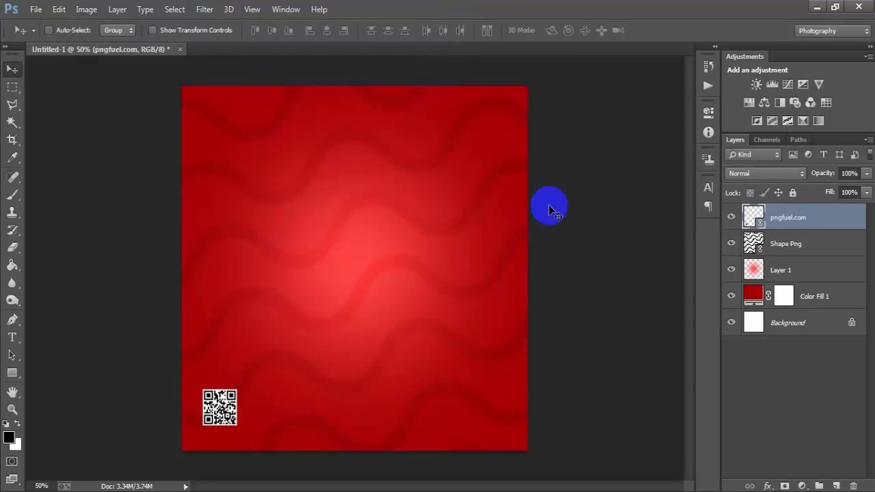
key("Right")
key("Left")
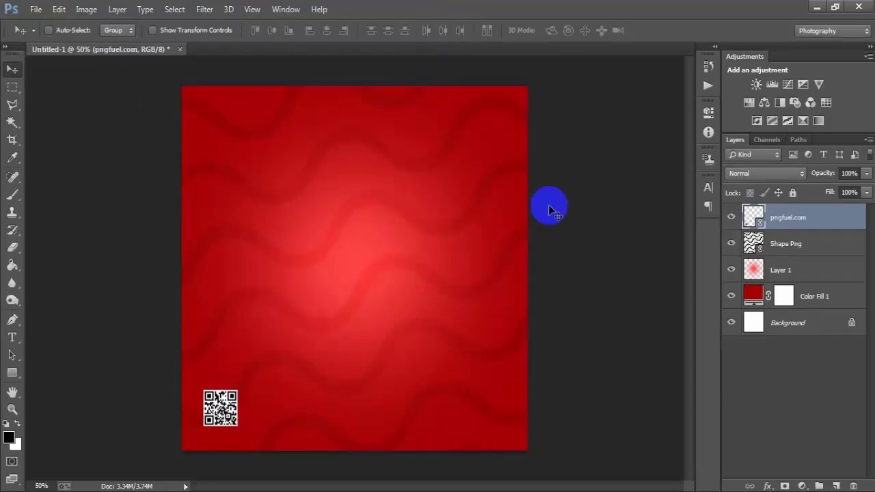
key("Left")
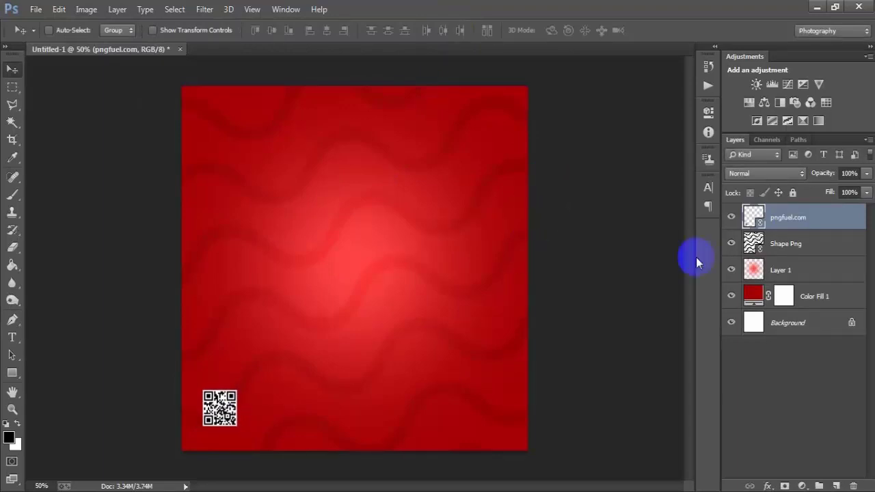
right_click(822, 223)
left_click(587, 252)
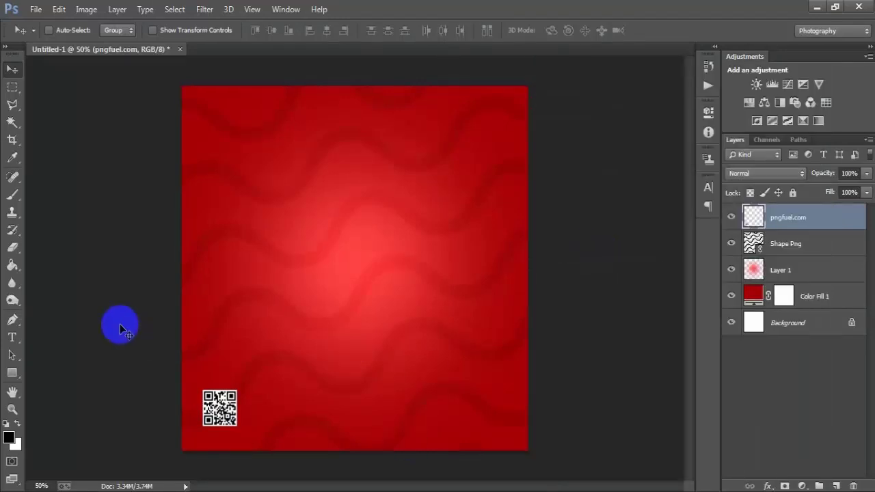
left_click_drag(17, 342, 76, 335)
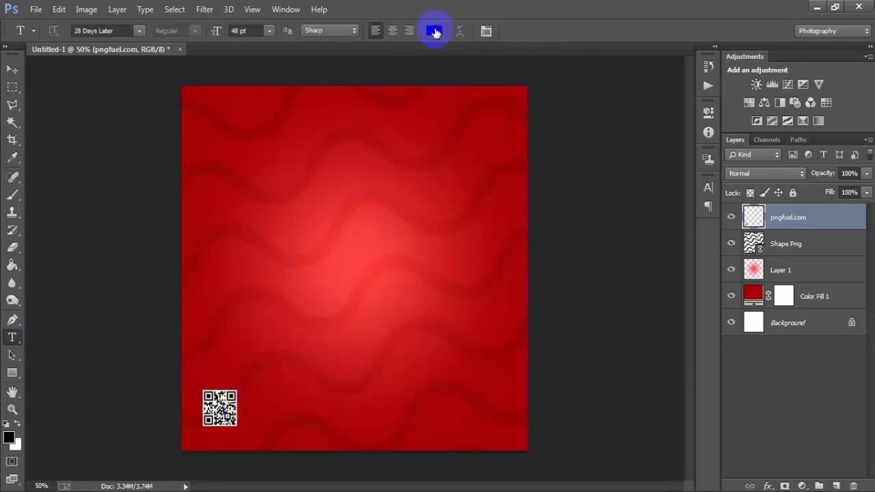
Step: Type the black text ORDER NOW and move it to the middle of the poster
left_click(252, 396)
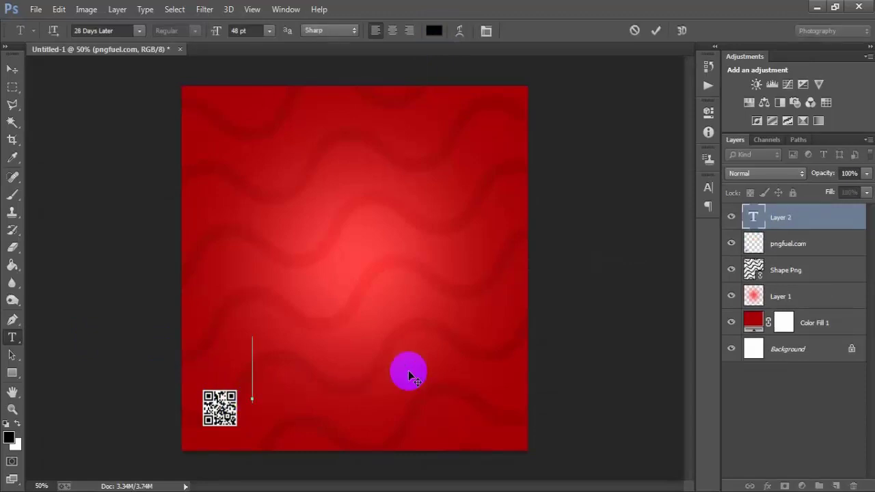
type("0")
type("R")
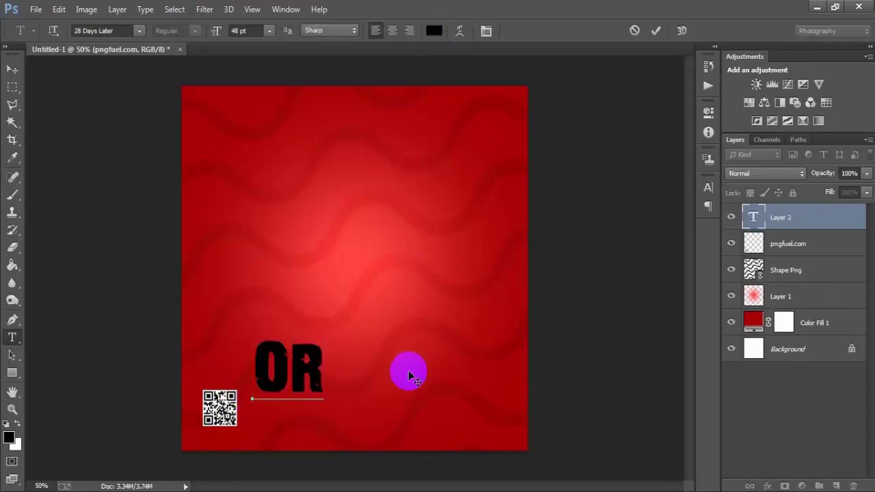
type("E")
key("BackSpace")
type("DER ")
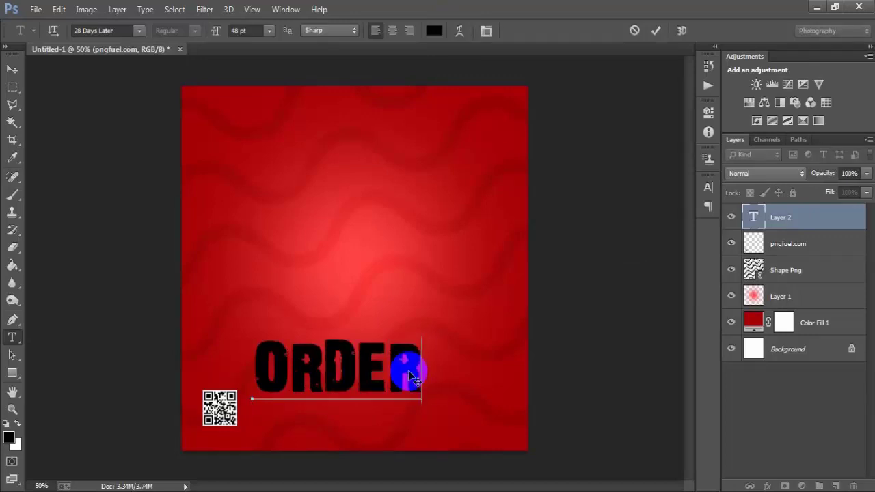
type("NOW")
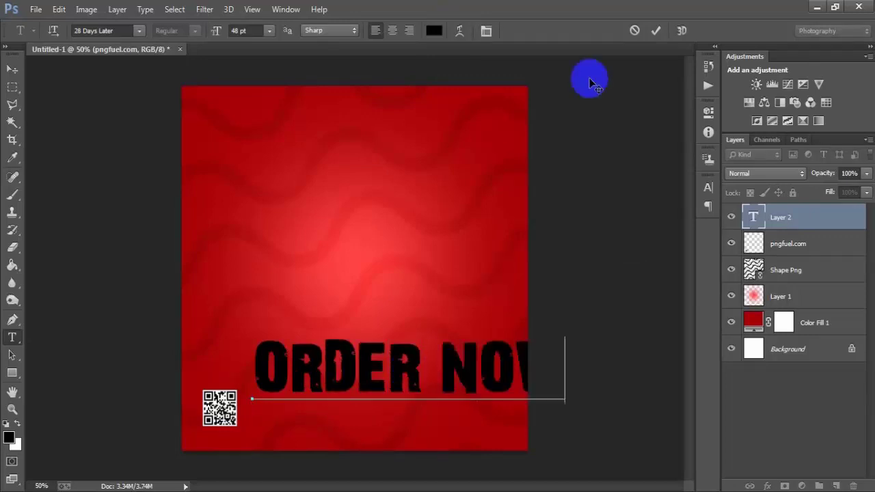
left_click(656, 31)
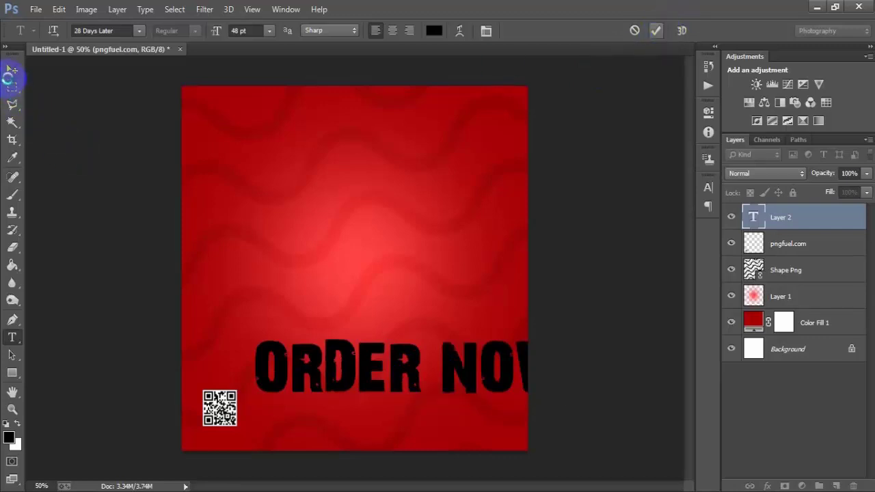
left_click(13, 72)
left_click_drag(348, 357, 304, 313)
Step: Change the ORDER NOW font to Montserrat Bold in the Character panel
left_click(708, 187)
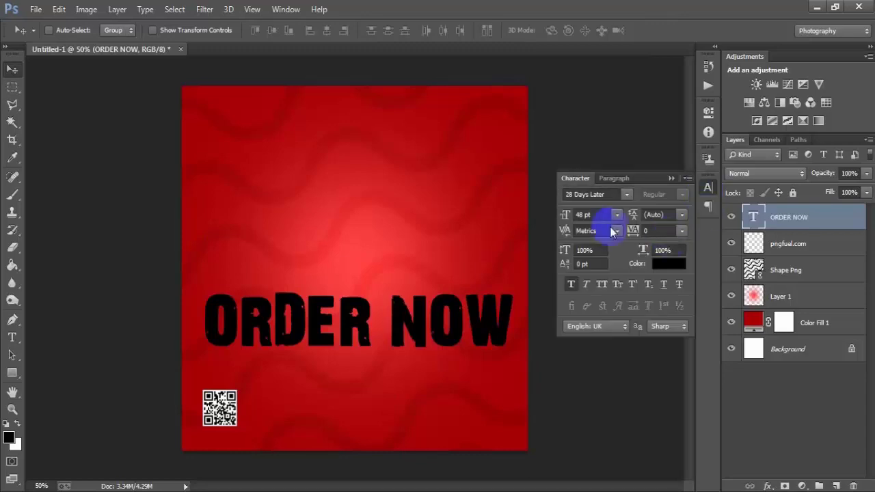
left_click(591, 378)
type("Montr")
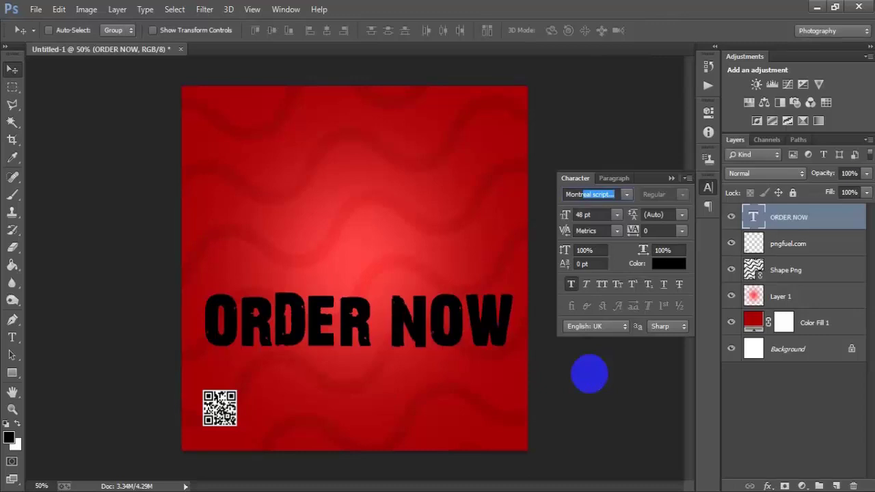
left_click(629, 195)
scroll(602, 226, "up", 1)
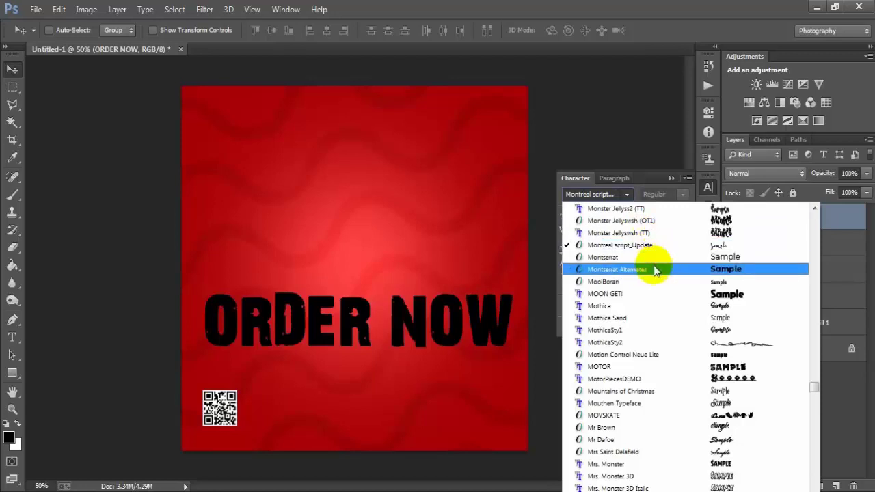
left_click(681, 276)
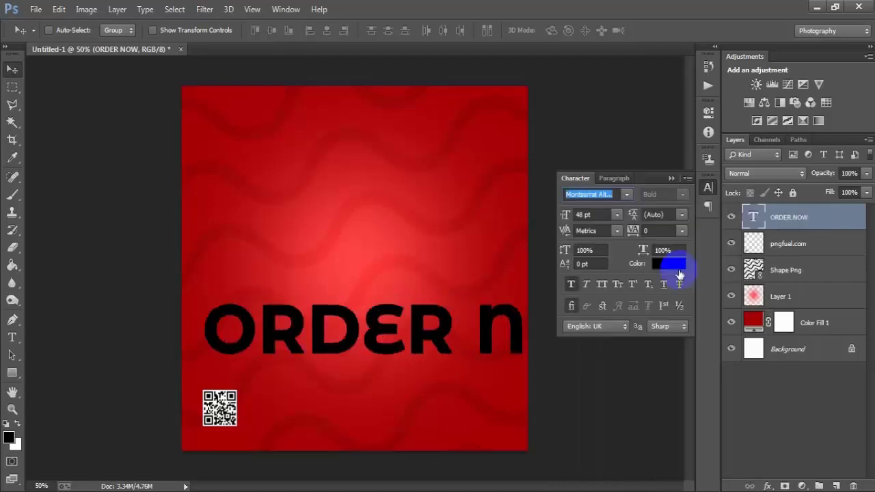
left_click(633, 200)
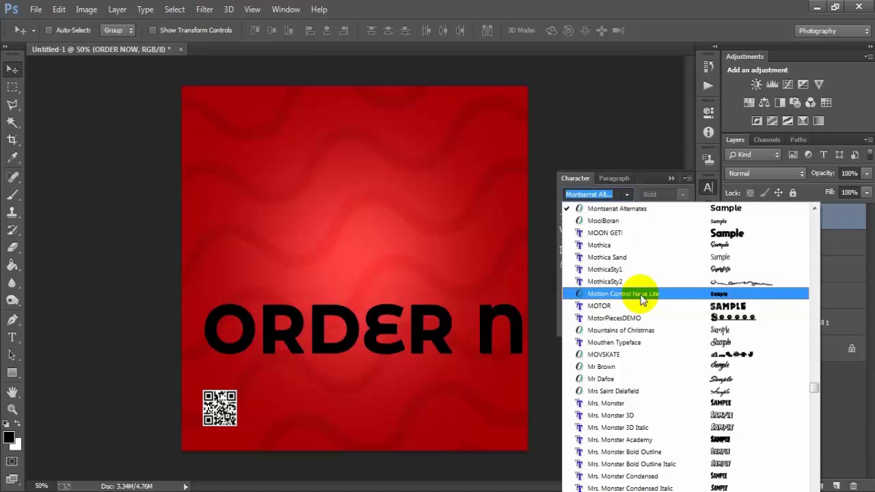
scroll(642, 301, "up", 2)
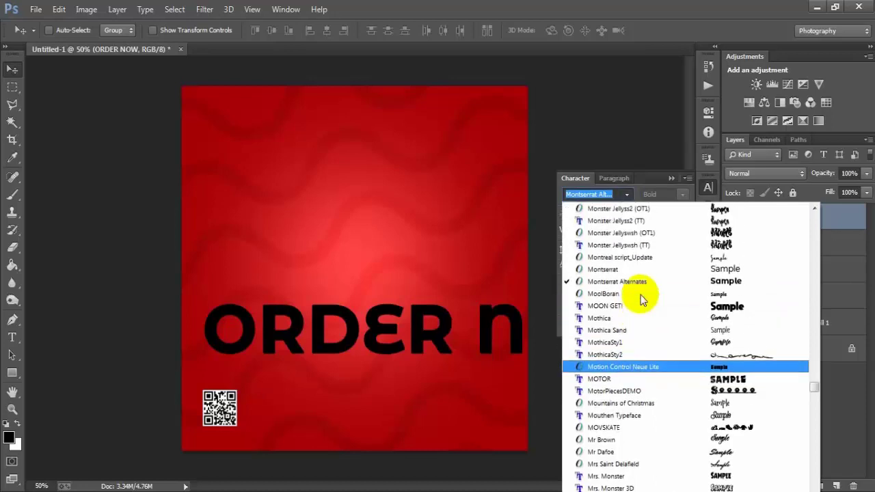
left_click(635, 269)
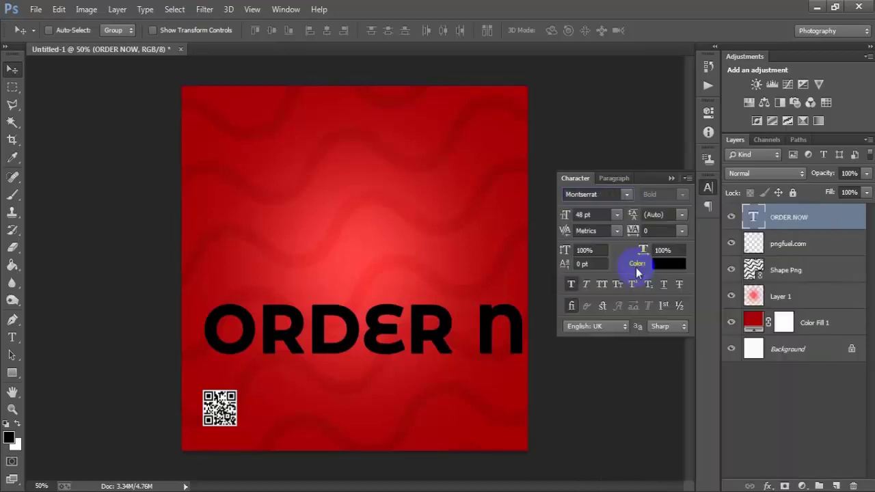
Step: Colour the ORDER NOW text bright yellow fff000 via the Character panel swatch
left_click(668, 265)
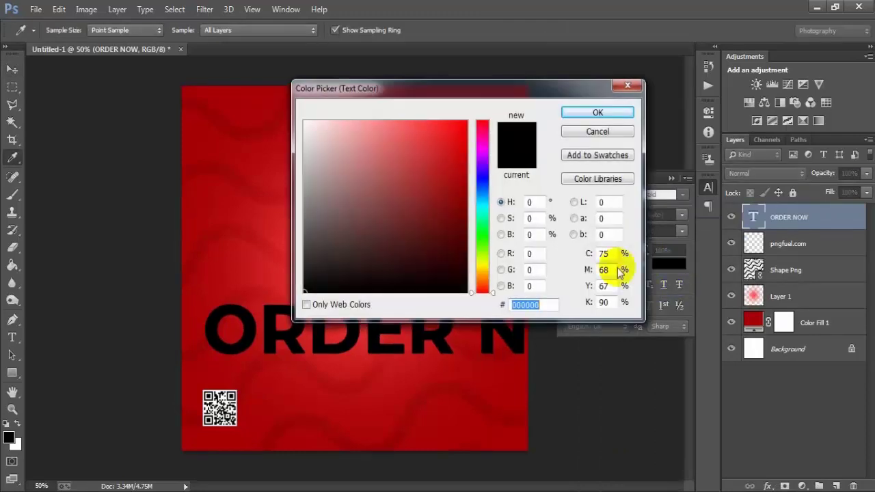
left_click_drag(492, 295, 493, 263)
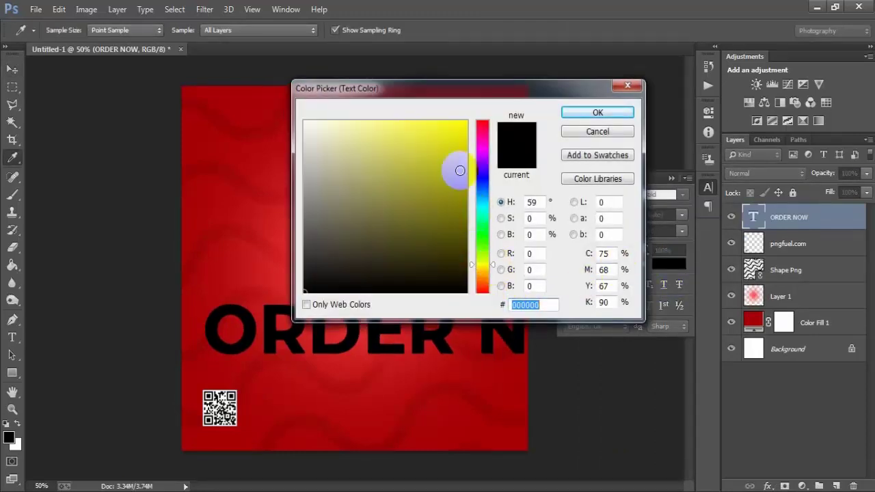
left_click_drag(456, 170, 476, 91)
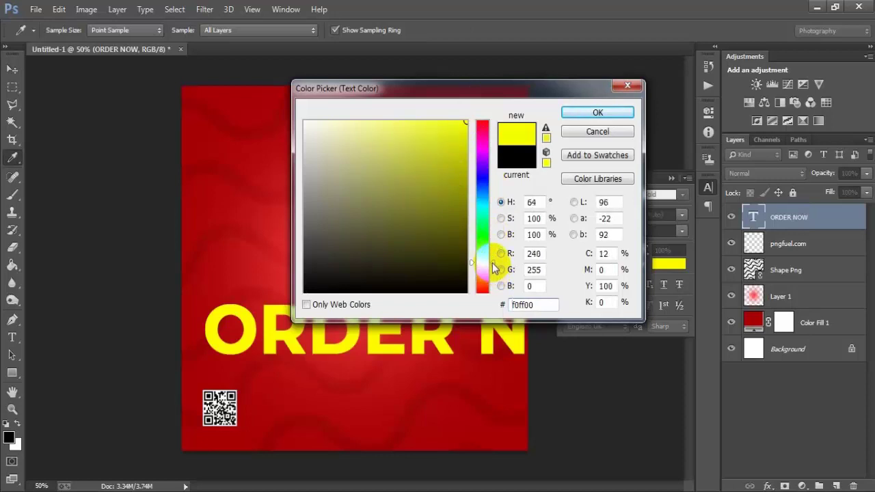
left_click_drag(492, 262, 492, 266)
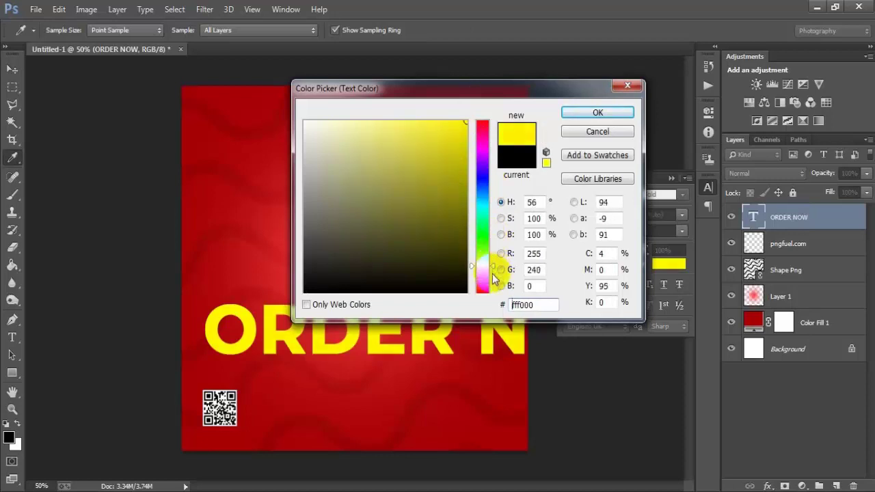
left_click(572, 112)
key("v")
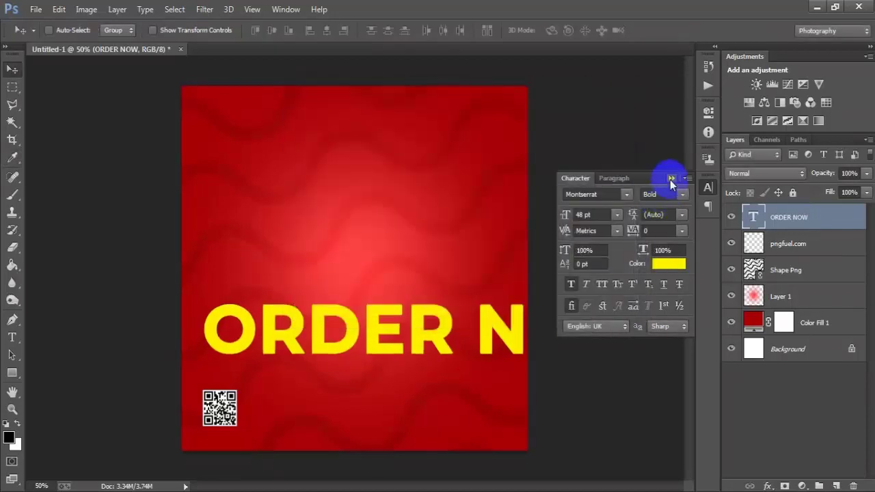
left_click(671, 178)
key("ctrl+t")
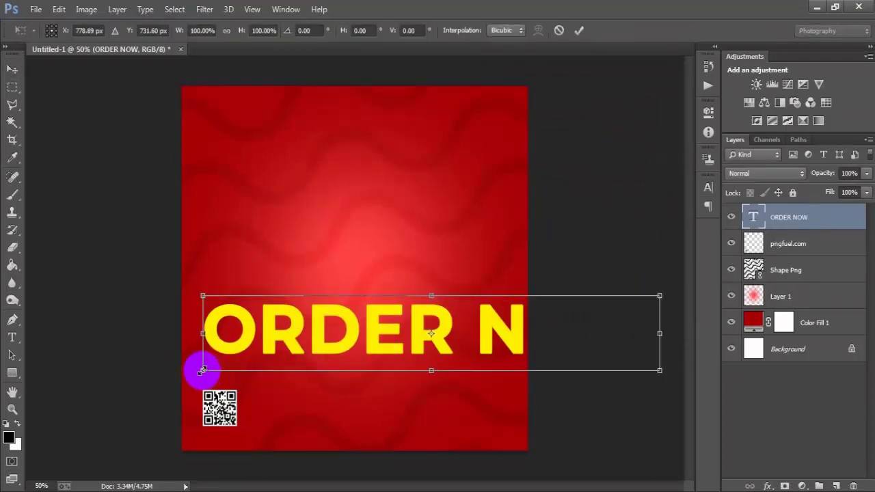
Step: Scale ORDER NOW down to a small label and remove its faux bold
left_click_drag(207, 372, 391, 339)
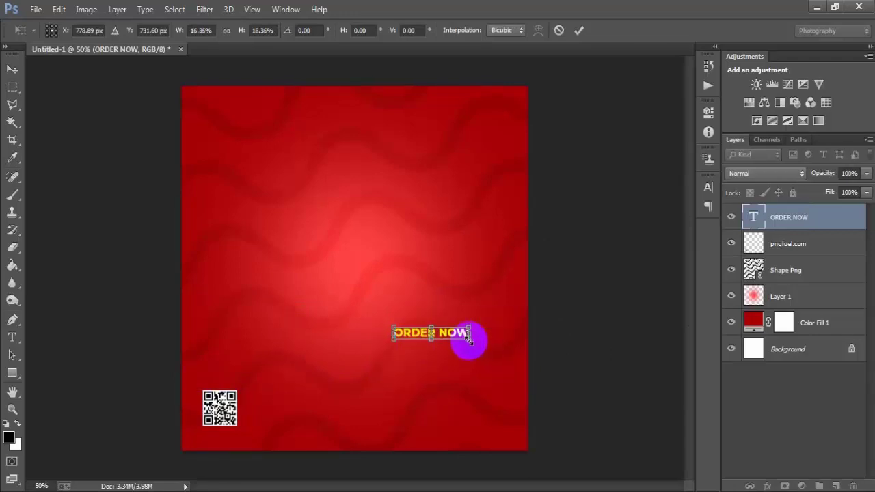
left_click(579, 30)
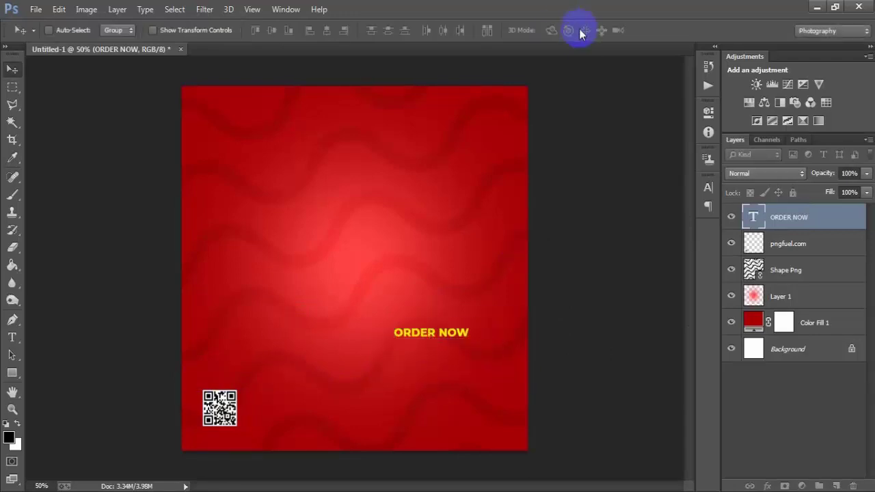
left_click(708, 187)
left_click(573, 285)
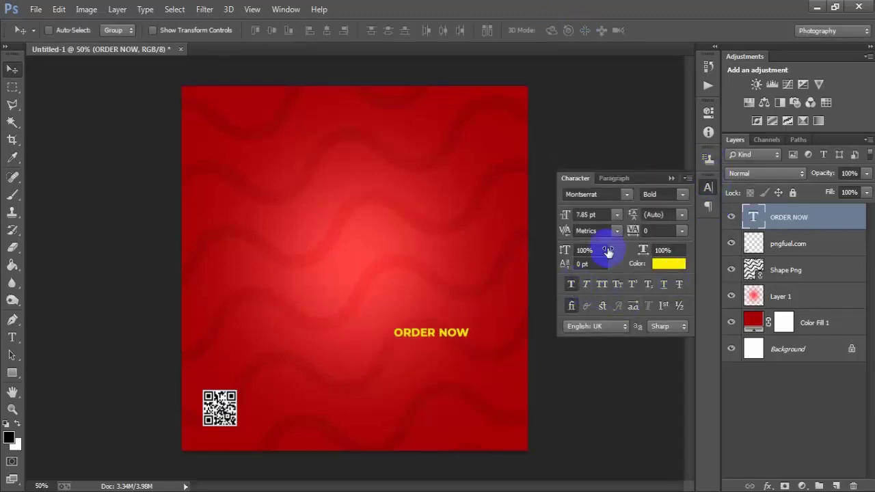
left_click(672, 178)
Step: Position ORDER NOW just right of the QR code, shrinking and nudging it to fit
mouse_move(443, 334)
left_mouse_down()
mouse_move(297, 405)
mouse_move(317, 403)
left_mouse_up()
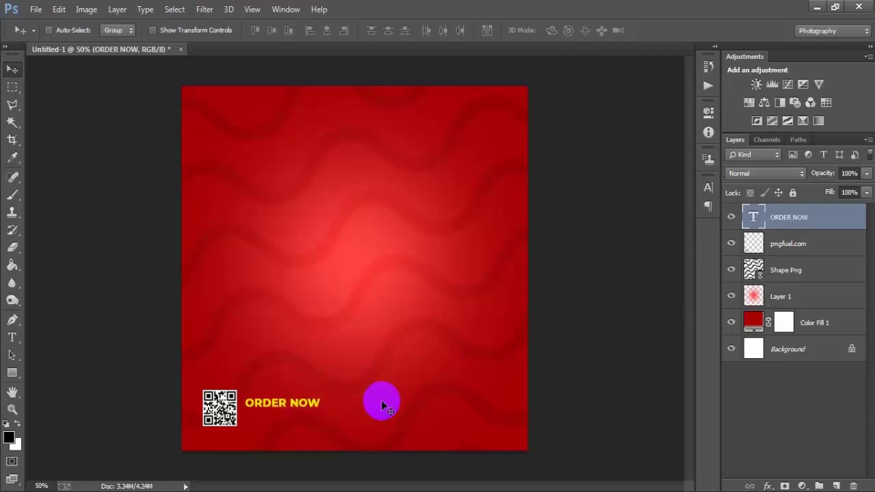
key("ctrl+t")
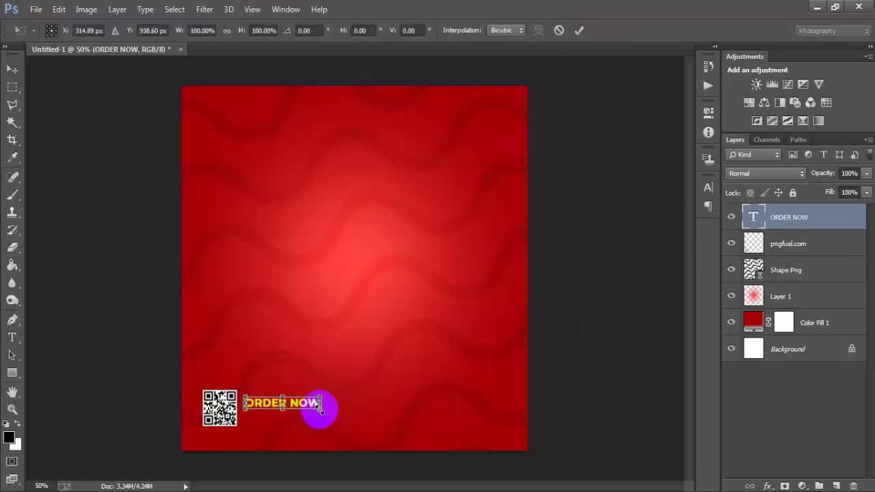
left_click_drag(324, 404, 319, 404)
left_click(578, 30)
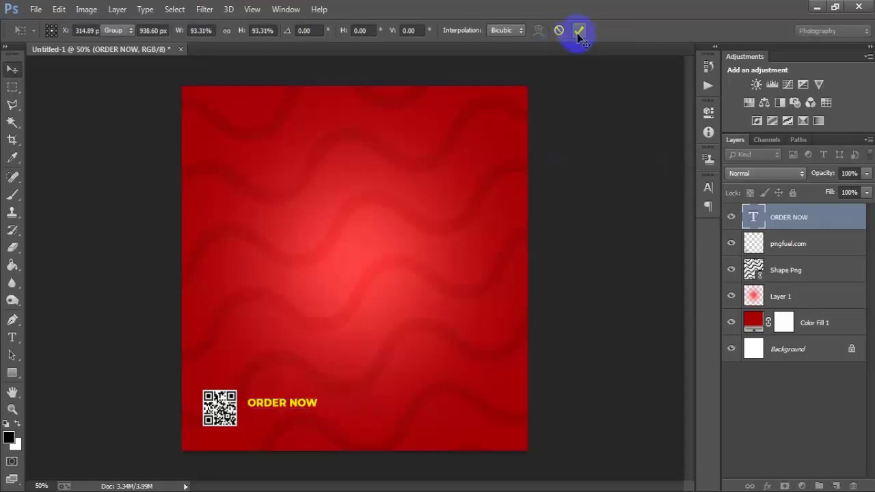
key("Left")
key("Left")
key("Left")
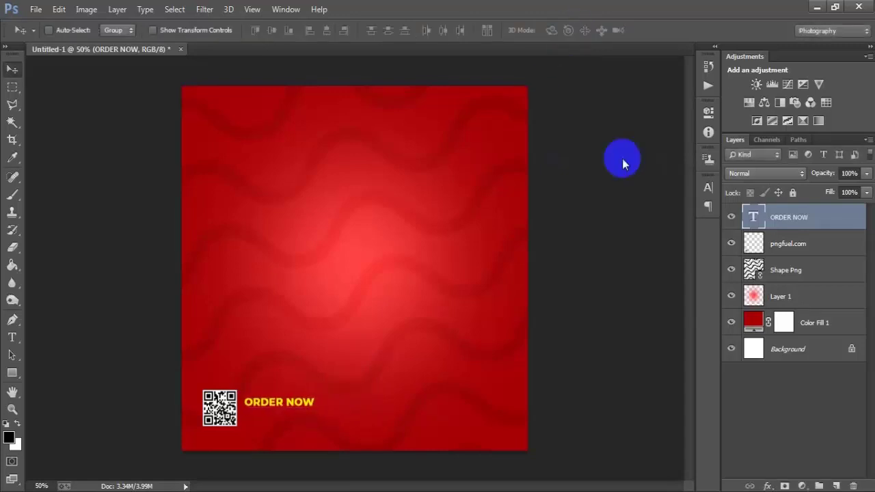
key("Left")
key("Left")
key("Left")
key("Right")
key("Up")
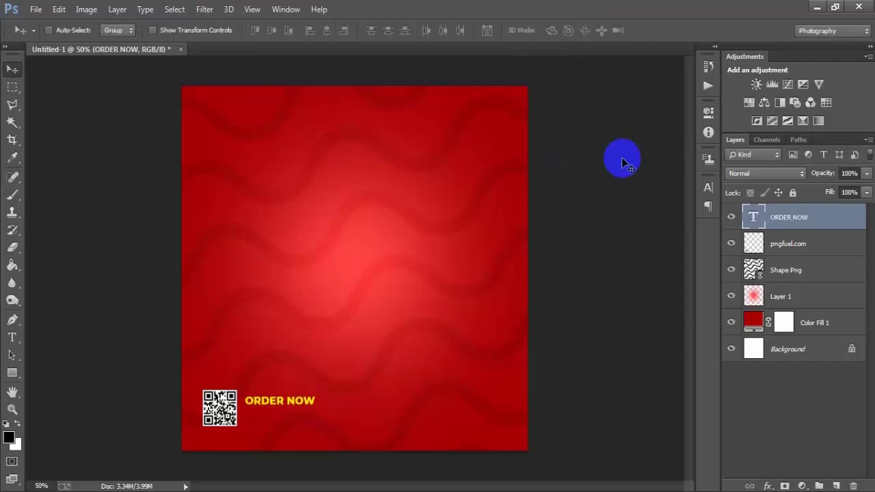
key("Left")
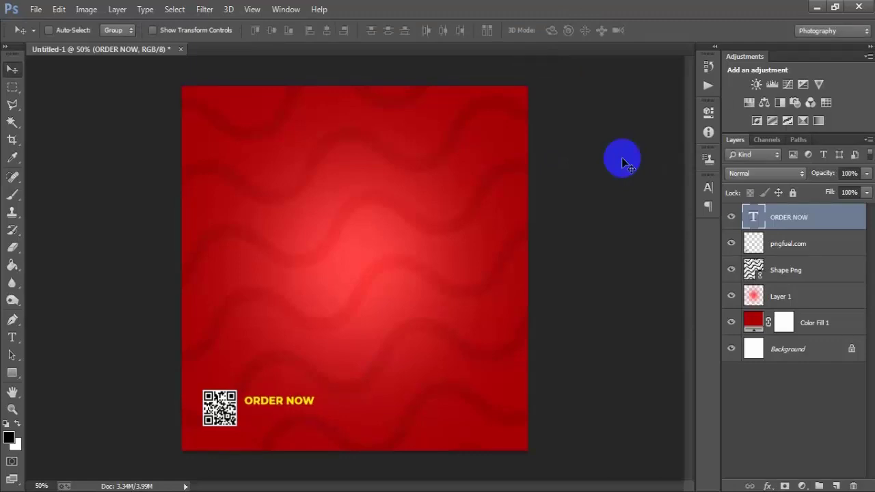
Step: Duplicate the ORDER NOW layer, move the copy up and retype it as 'Scam Here To Order'
left_click(730, 217)
key("ctrl+j")
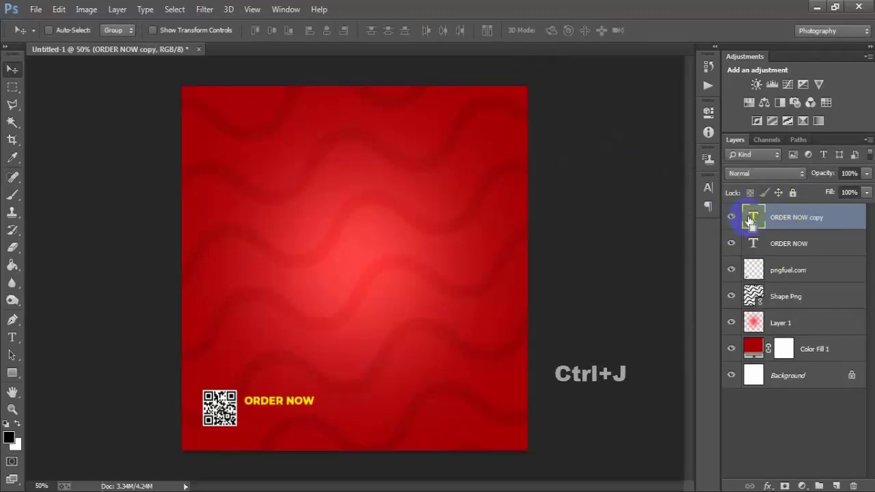
left_click_drag(298, 405, 389, 359)
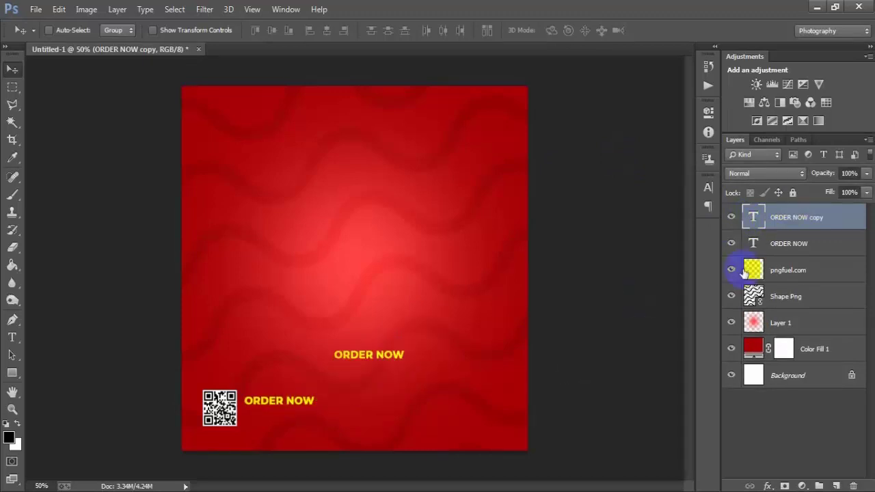
double_click(753, 219)
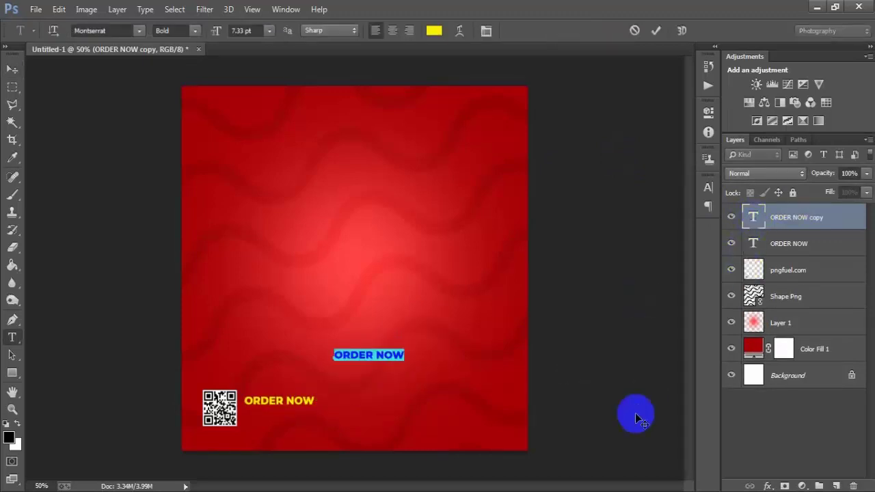
type("Scam Here To Order")
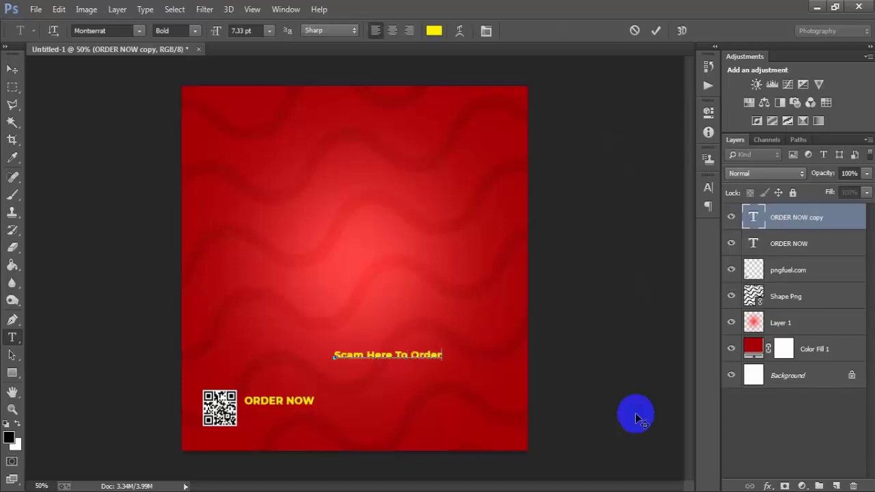
left_click(654, 31)
key("v")
Step: Colour the Scam Here To Order text white in the character settings
left_click(708, 187)
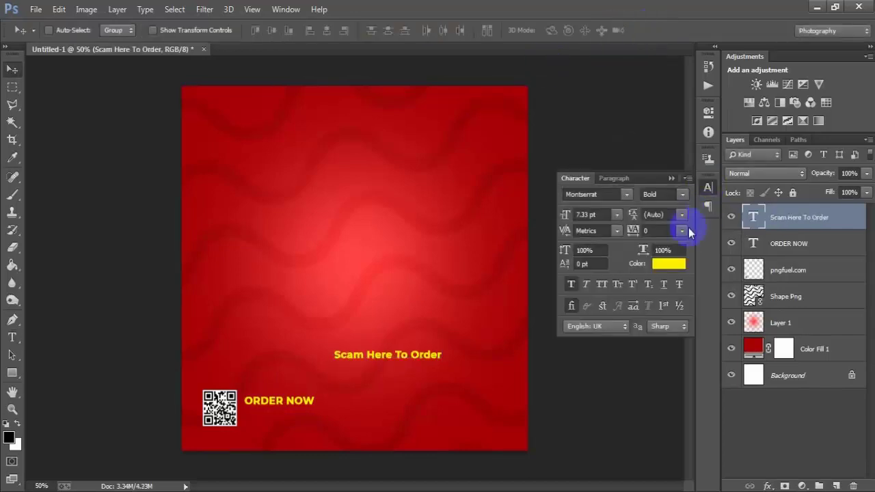
left_click(666, 265)
left_click_drag(391, 196, 274, 89)
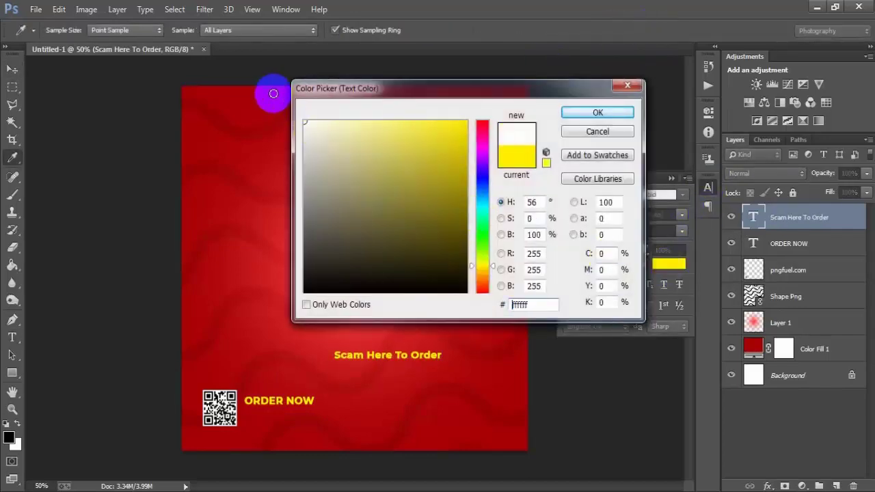
left_click(571, 115)
left_click(671, 179)
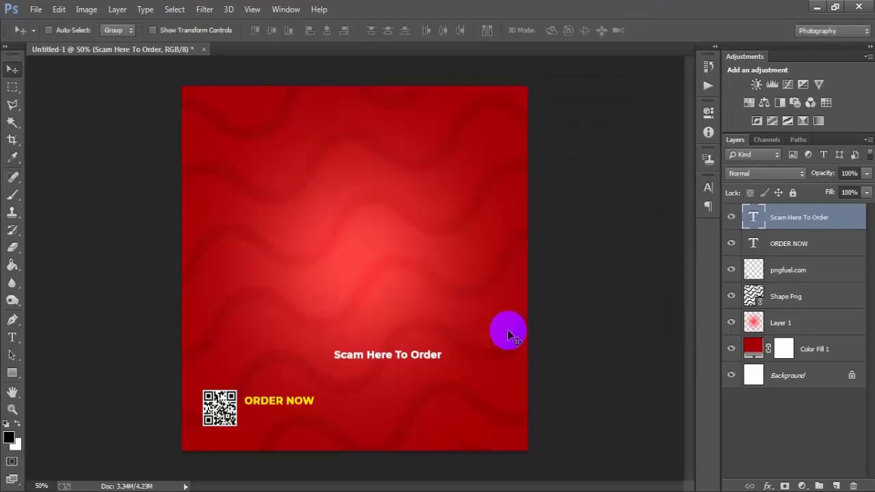
Step: Scale Scam Here To Order to about two-thirds and position it just below ORDER NOW
key("ctrl+t")
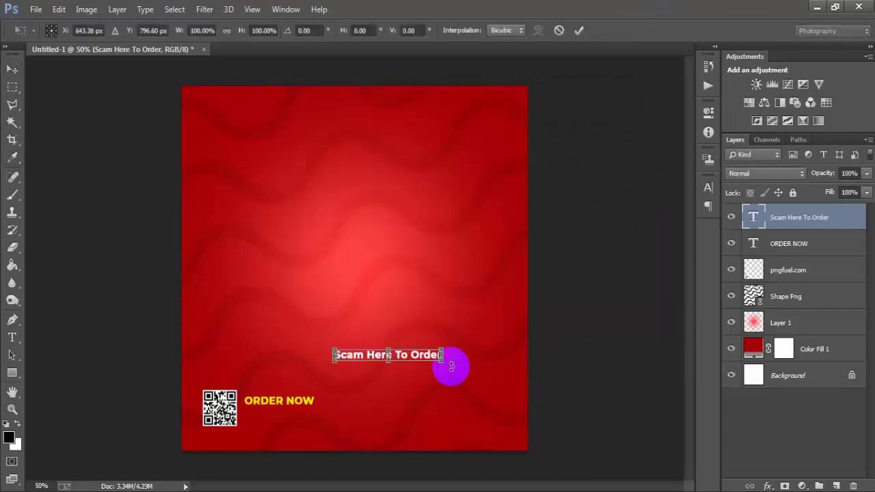
left_click_drag(442, 360, 425, 356)
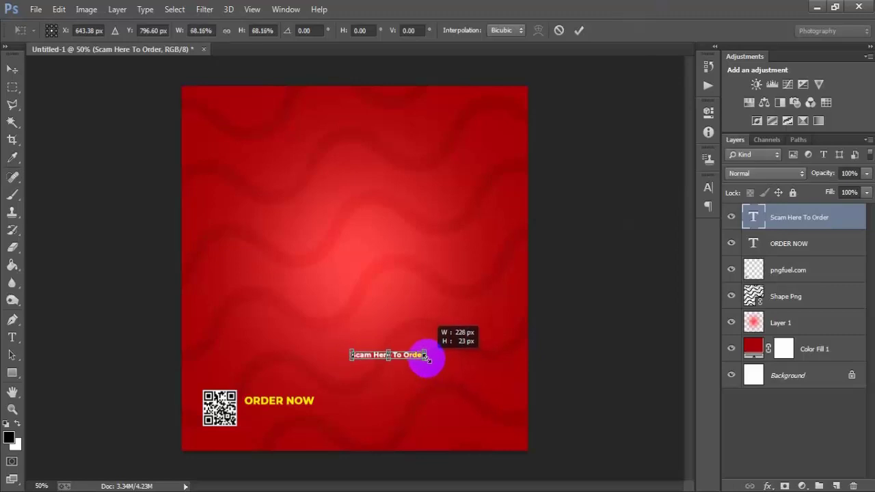
left_click(579, 30)
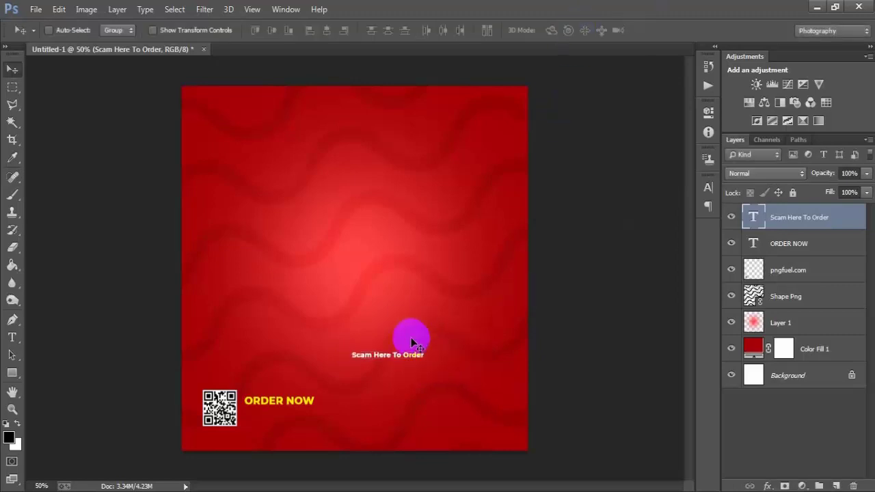
mouse_move(400, 360)
left_mouse_down()
mouse_move(310, 434)
mouse_move(284, 415)
left_mouse_up()
key("Right")
key("Right")
key("Right")
key("Right")
key("Right")
key("Right")
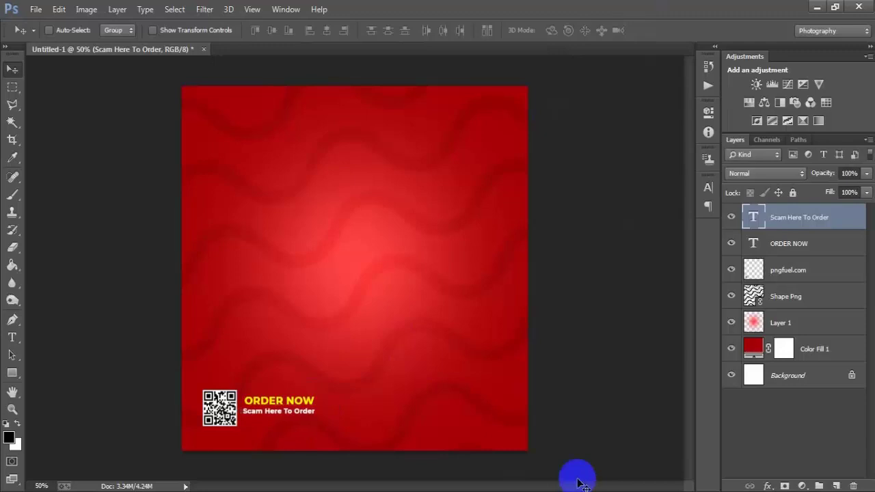
key("Right")
key("Right")
key("Right")
key("Down")
key("Down")
key("Down")
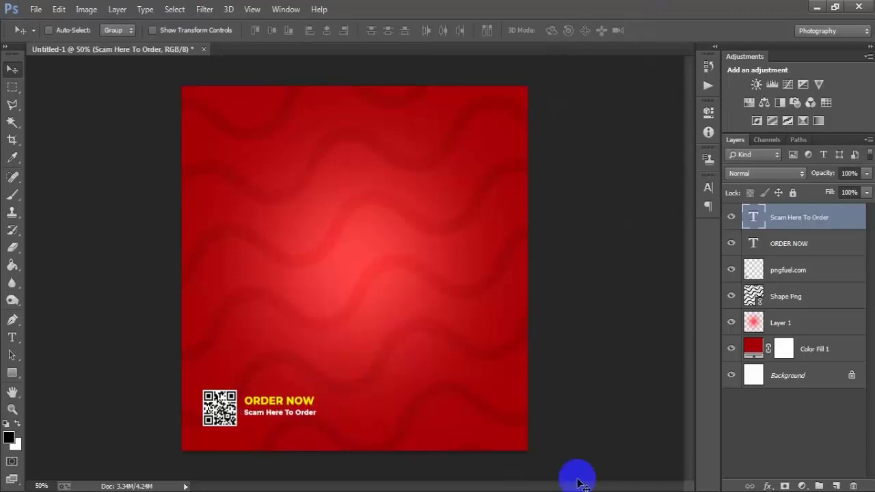
key("Right")
key("Right")
key("Left")
key("Left")
Step: Narrow the line to match ORDER NOW's width and nudge both text layers into place
key("ctrl+t")
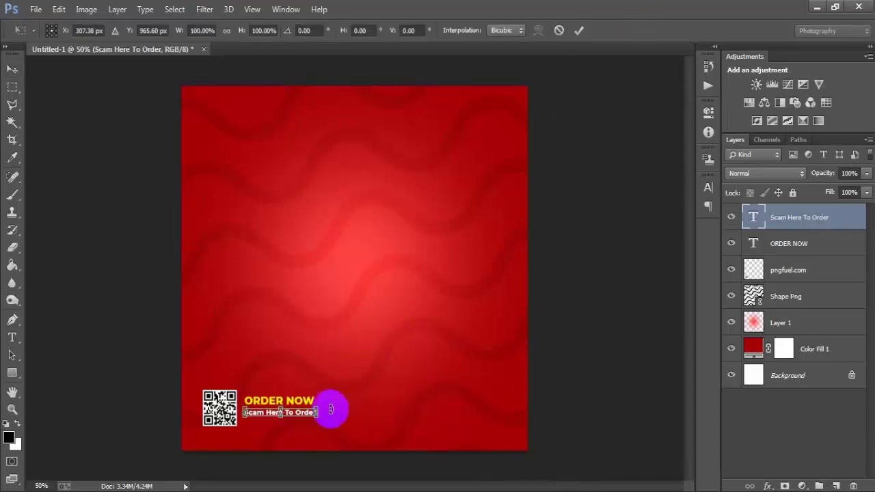
left_click_drag(319, 412, 314, 412)
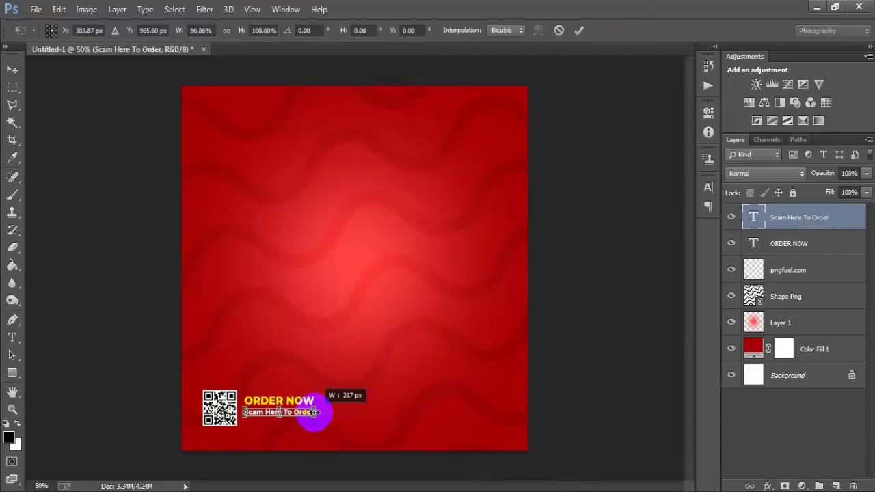
left_click(580, 30)
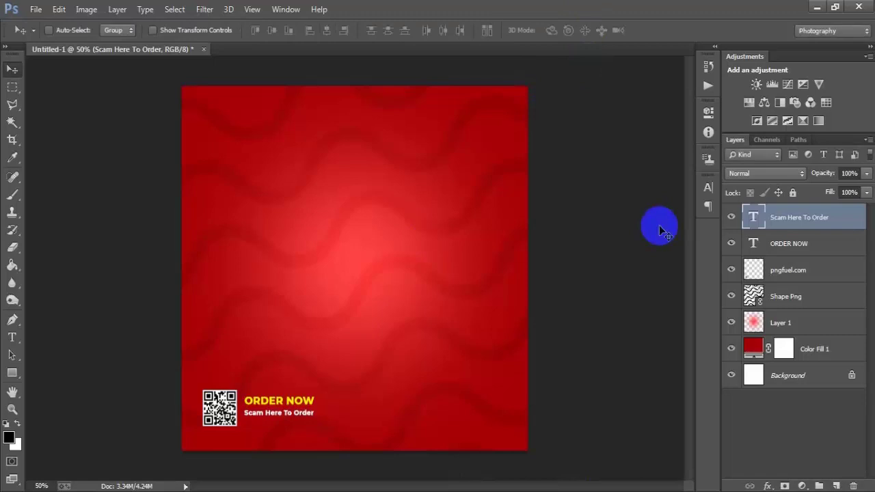
left_click(796, 244, "ctrl")
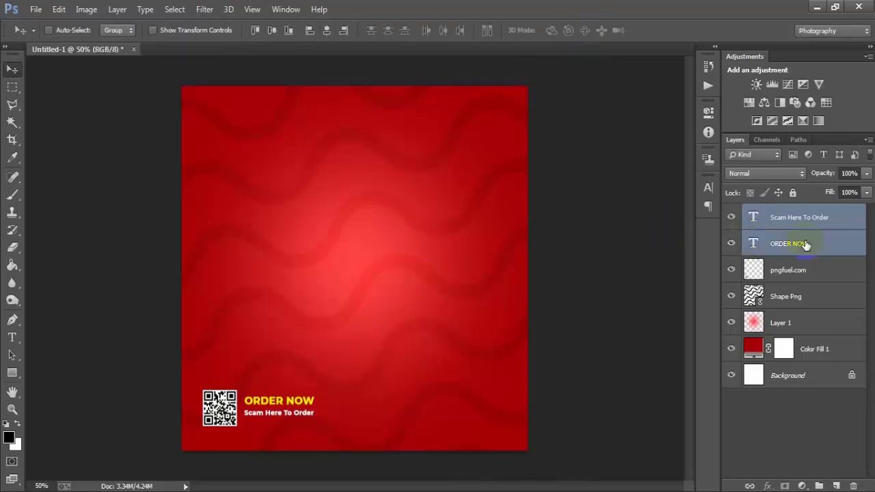
key("Down")
Step: Draw a vertical line with the Line Tool on a new layer above Scam Here To Order
key("Left")
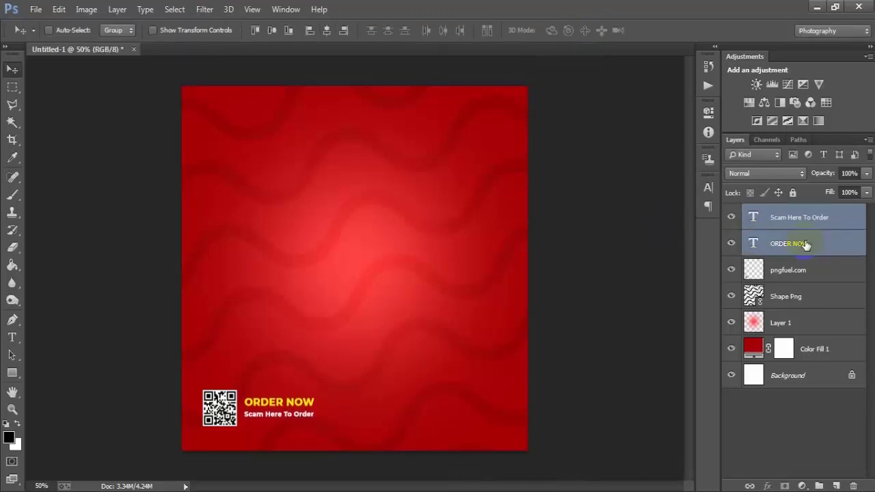
left_click(812, 218)
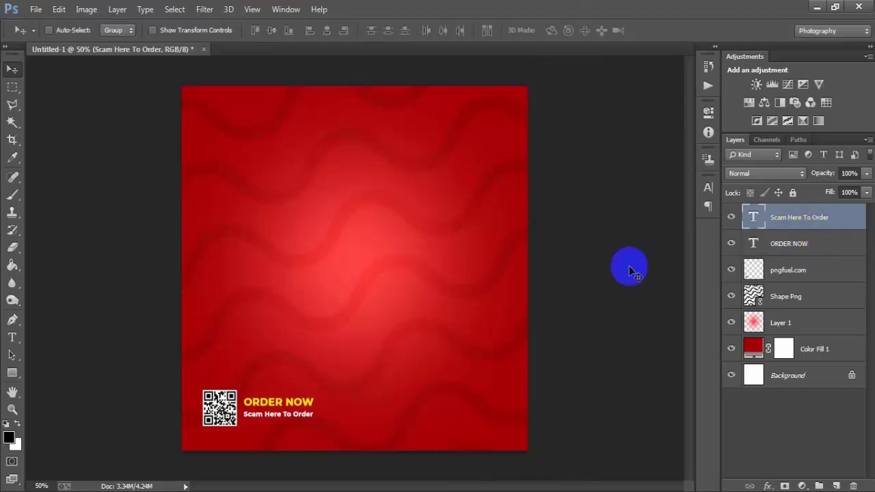
left_click(836, 486)
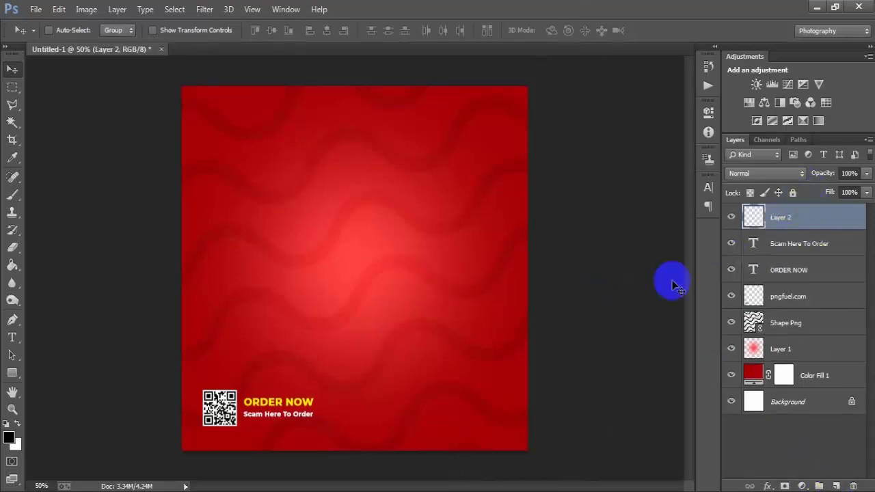
left_click(12, 373)
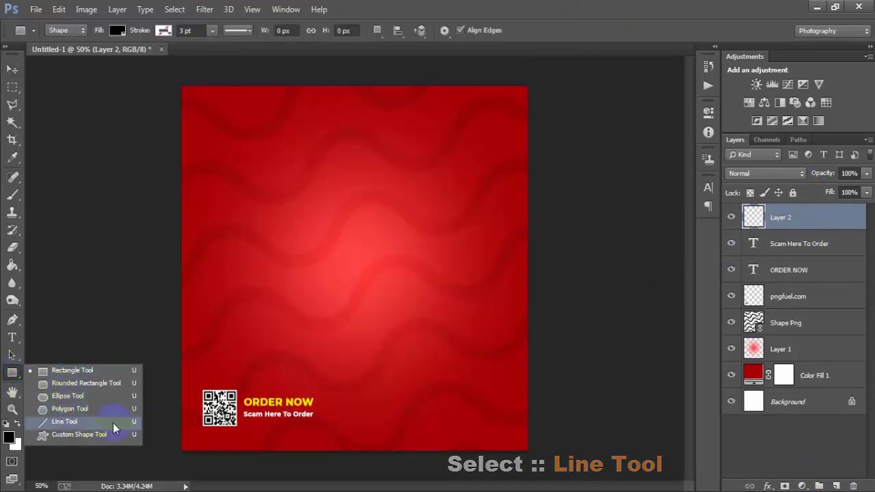
left_click(98, 421)
mouse_move(352, 234)
left_mouse_down()
mouse_move(362, 295)
mouse_move(363, 287)
left_mouse_up()
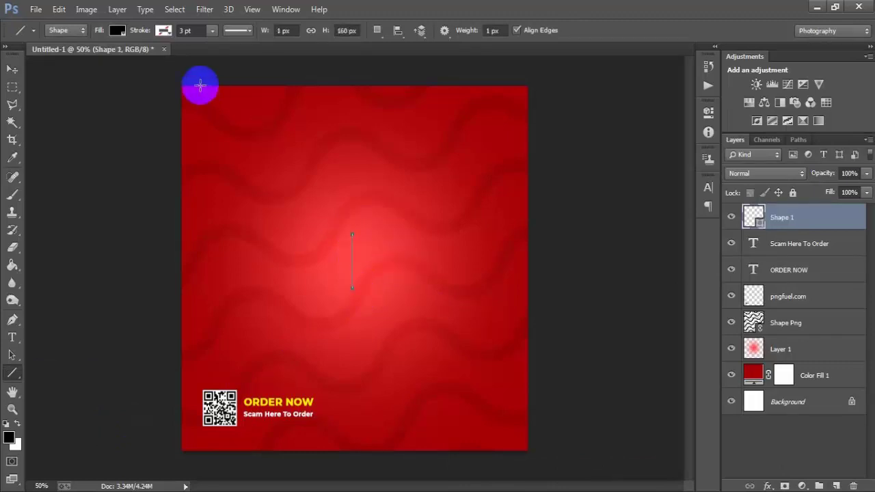
Step: Give the line no fill and a white stroke
left_click(119, 31)
left_click(62, 57)
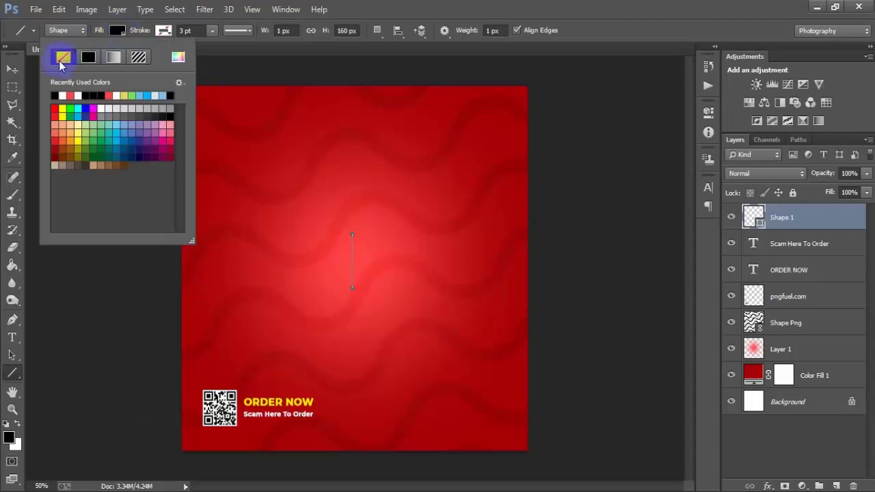
left_click(161, 32)
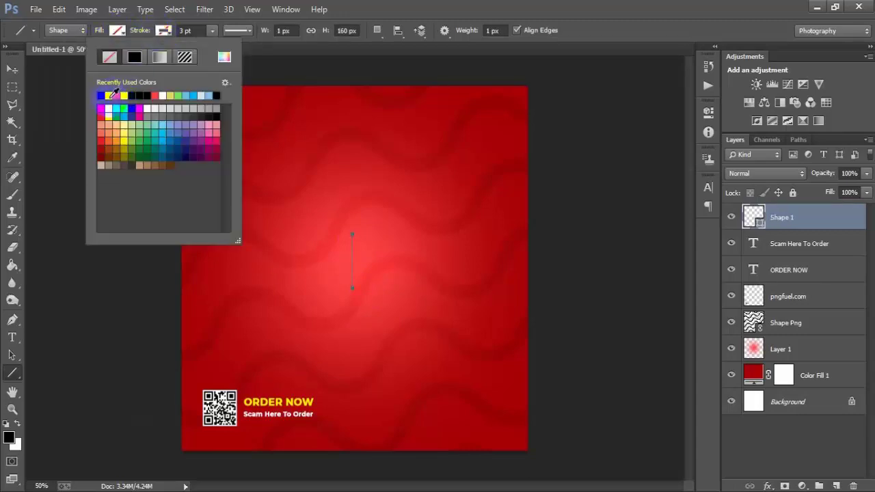
left_click(190, 31)
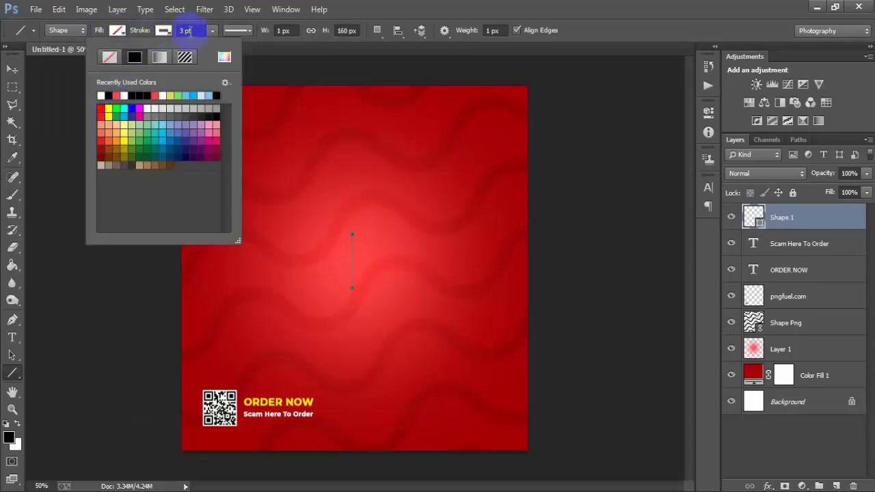
left_click(176, 32)
type("6")
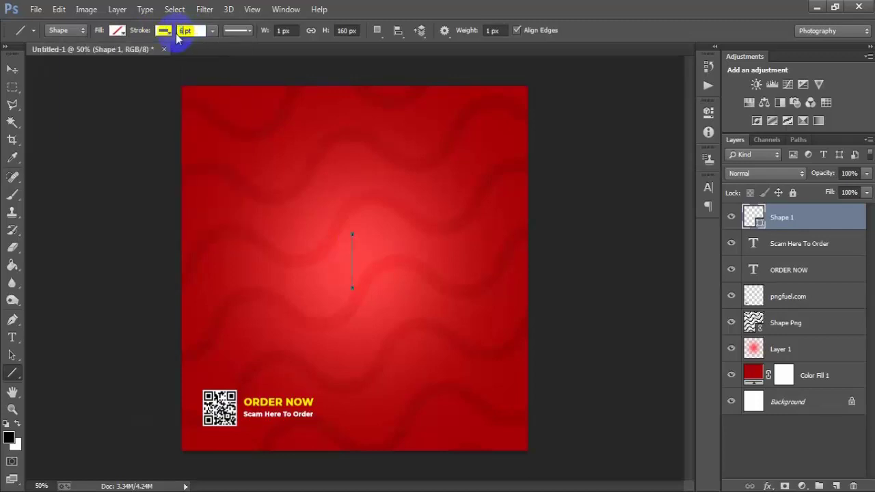
left_click(11, 70)
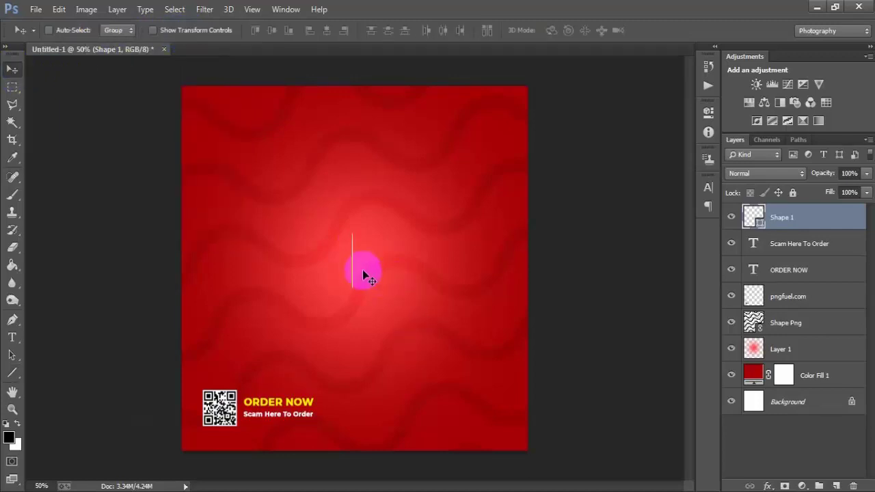
Step: Place the divider just right of the ORDER NOW text and shorten it from the top
left_click_drag(354, 269, 333, 407)
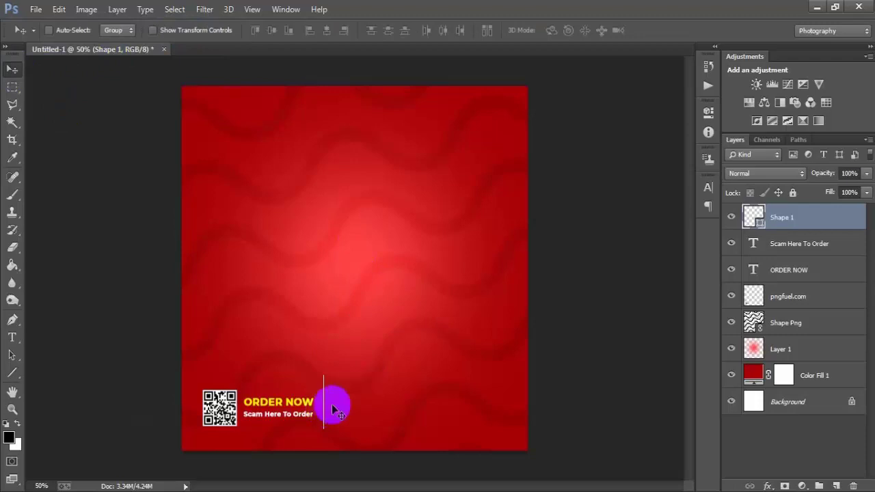
key("ctrl+t")
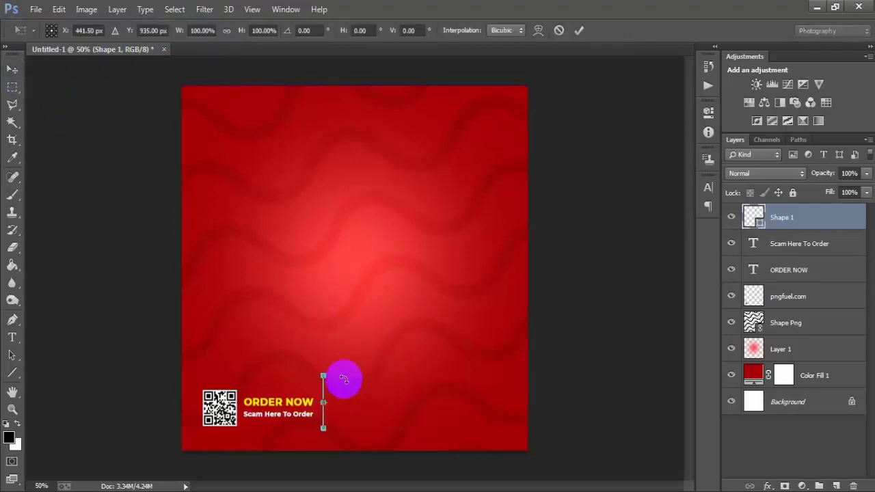
left_click_drag(323, 375, 324, 383)
left_click(578, 30)
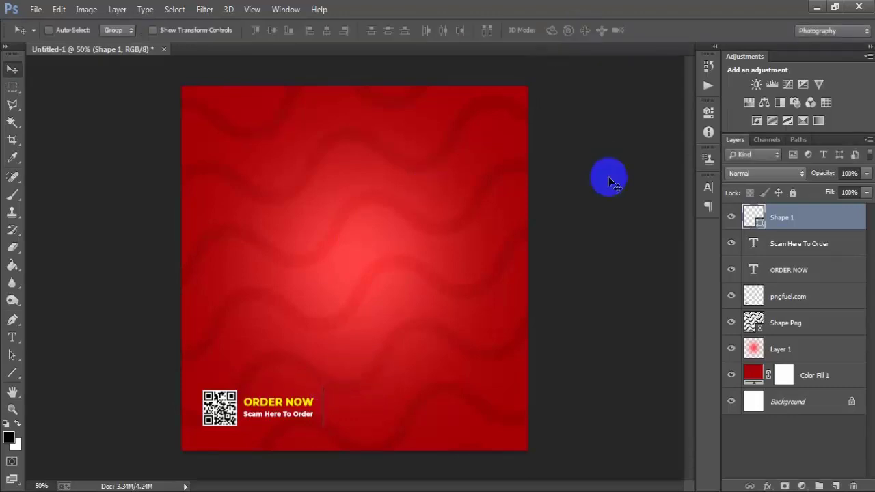
Step: Copy ORDER NOW to the right of the divider and retype it as ADDRESS
left_click(789, 270)
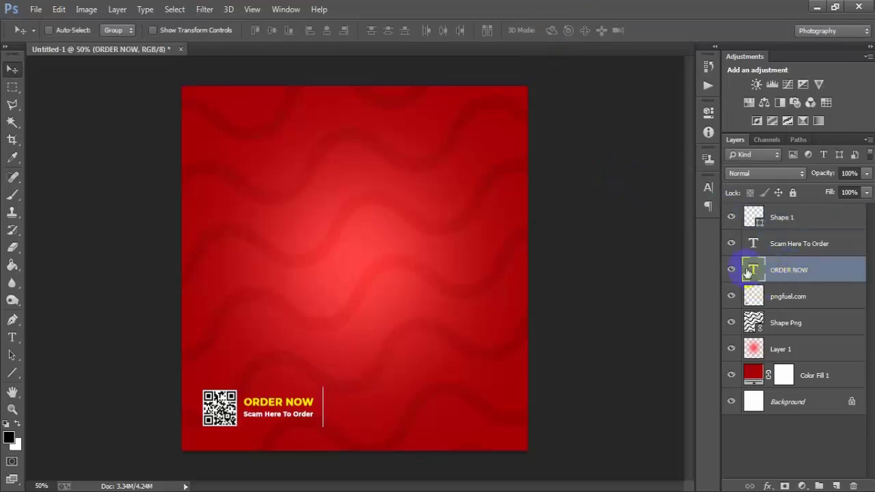
left_click(731, 270)
key("ctrl+j")
key("shift+Right")
key("shift+Right")
key("shift+Right")
key("shift+Right")
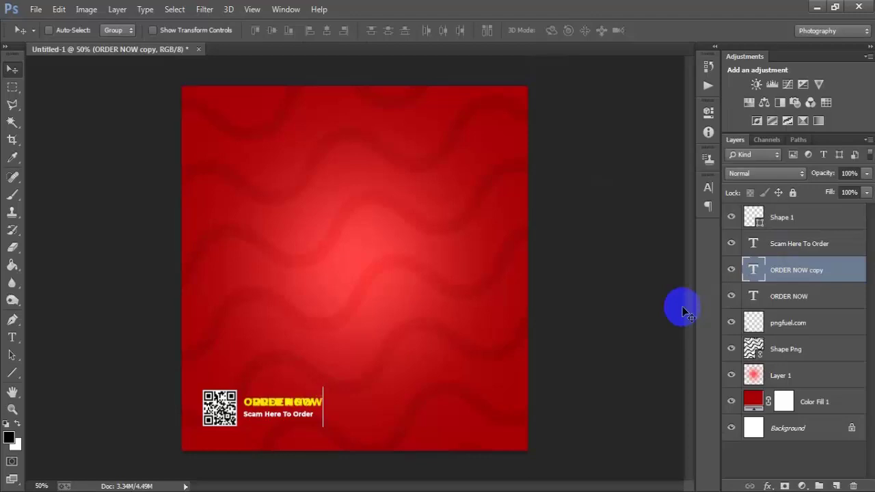
key("shift+Right")
key("shift+Right")
key("shift+Right")
key("shift+Right")
key("shift+Right")
key("shift+Right")
key("shift+Right")
key("shift+Right")
key("shift+Right")
key("shift+Right")
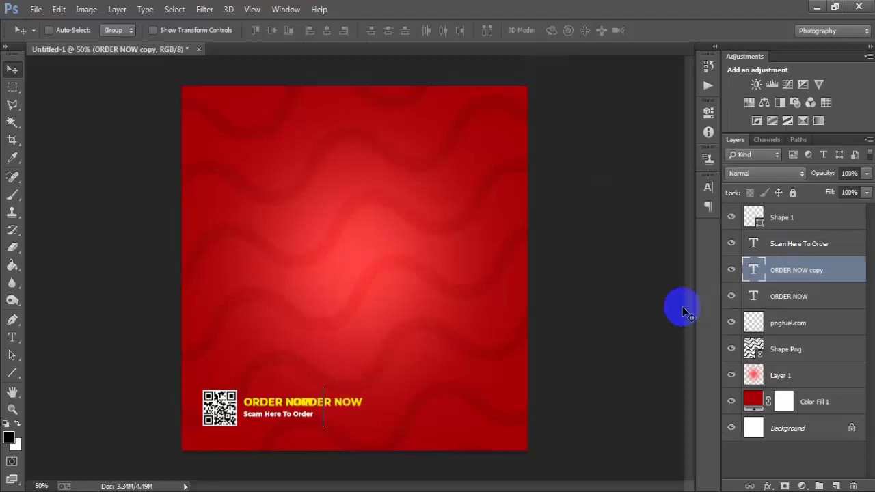
key("shift+Right")
key("shift+Right")
key("shift+Right")
key("shift+Right")
key("shift+Right")
key("shift+Right")
key("shift+Right")
key("shift+Right")
key("shift+Right")
key("shift+Right")
key("shift+Right")
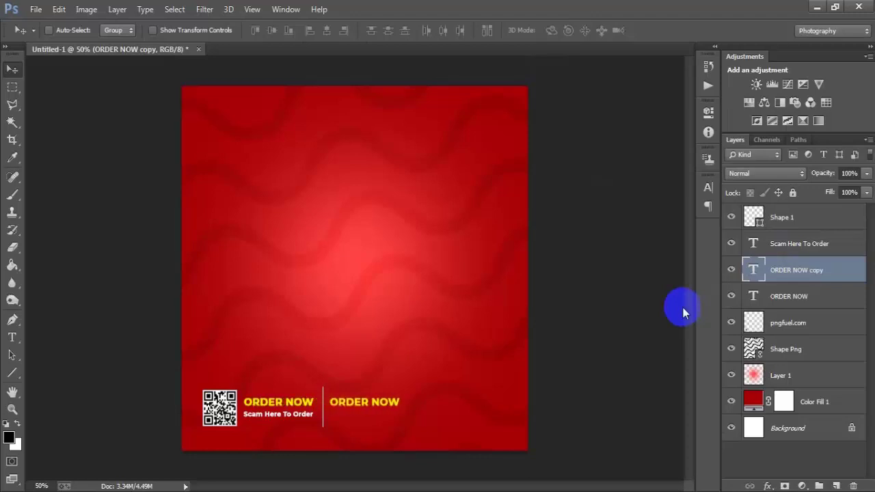
key("Left")
key("Left")
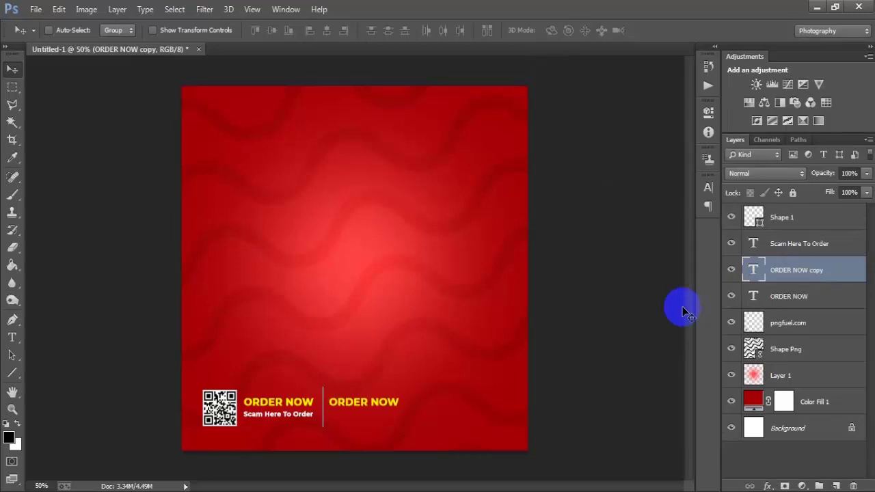
key("Left")
left_click(755, 271)
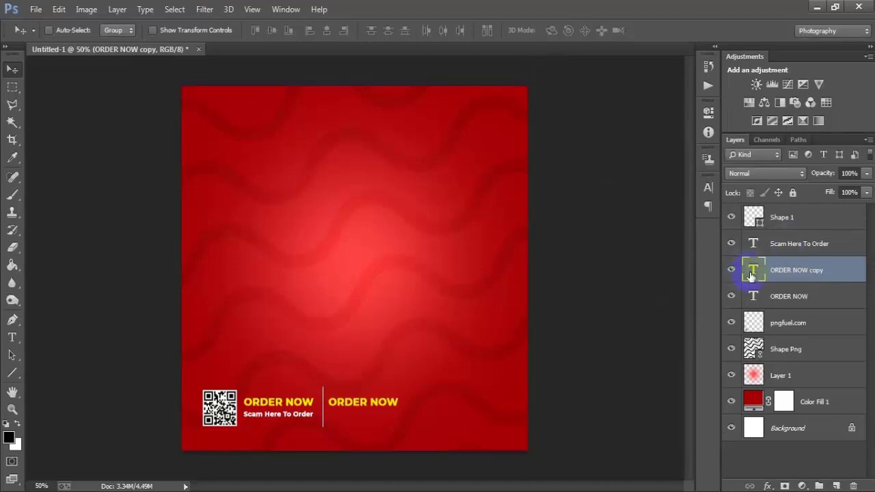
double_click(755, 271)
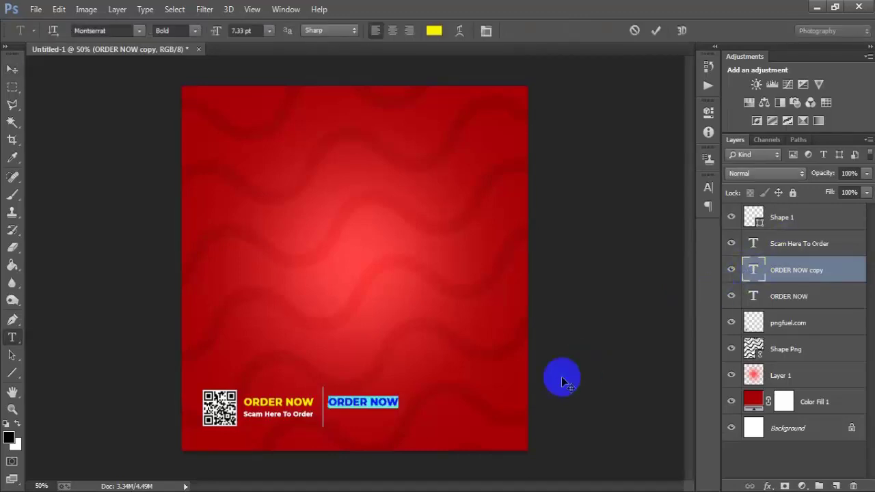
key("ctrl+h")
type("ADDRESS")
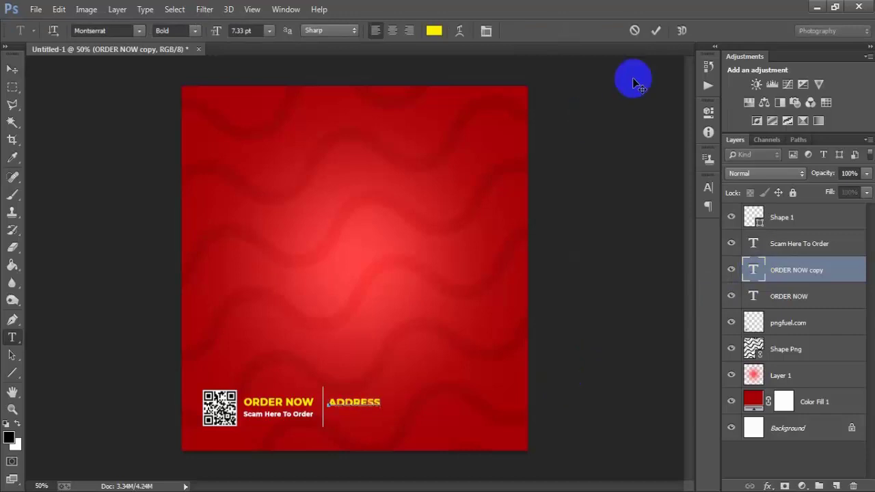
left_click(656, 31)
Step: Copy the Scam Here To Order line under ADDRESS and retype it as 'Kolkata,Punjabi Dhaba'
left_click(813, 244)
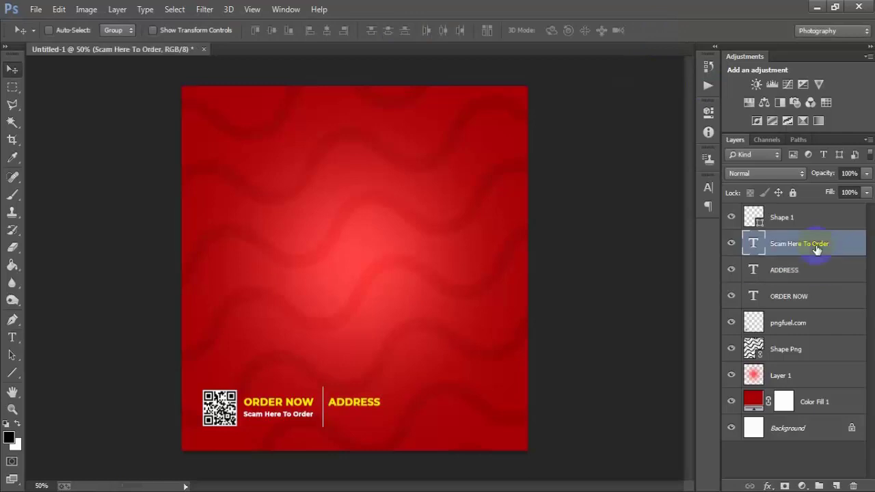
left_click(731, 245)
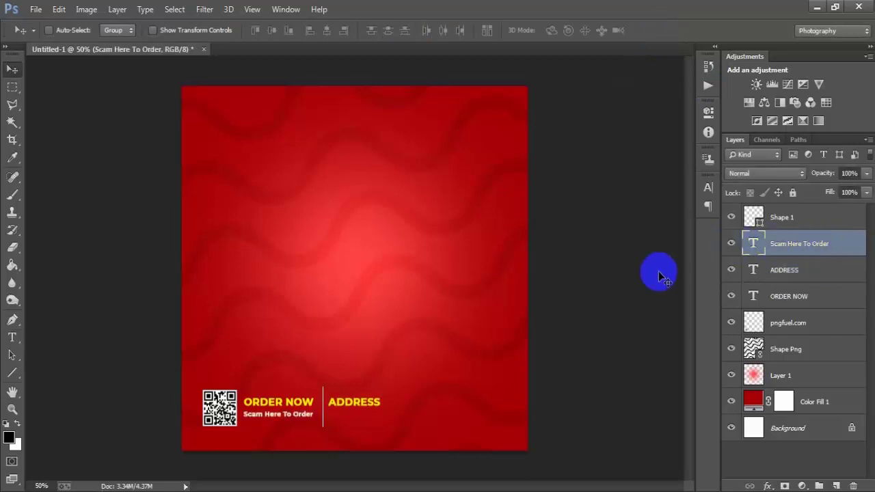
key("ctrl+j")
key("shift+Right")
key("shift+Right")
key("shift+Right")
key("shift+Right")
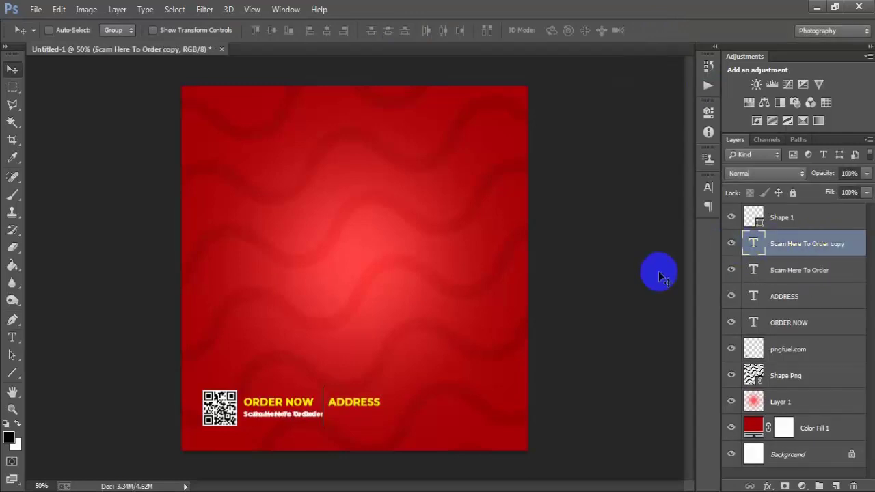
key("shift+Right")
key("shift+Right")
key("shift+Right")
key("shift+Right")
key("shift+Right")
key("shift+Right")
key("shift+Right")
key("shift+Right")
key("shift+Right")
key("shift+Right")
key("shift+Right")
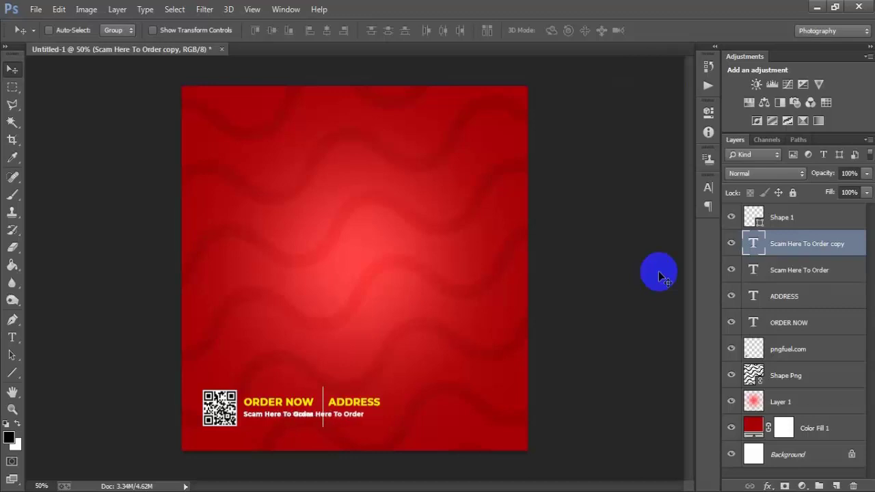
key("shift+Right")
key("shift+Right")
key("shift+Right")
key("shift+Right")
key("shift+Right")
key("shift+Right")
key("shift+Right")
key("shift+Right")
key("shift+Right")
key("shift+Right")
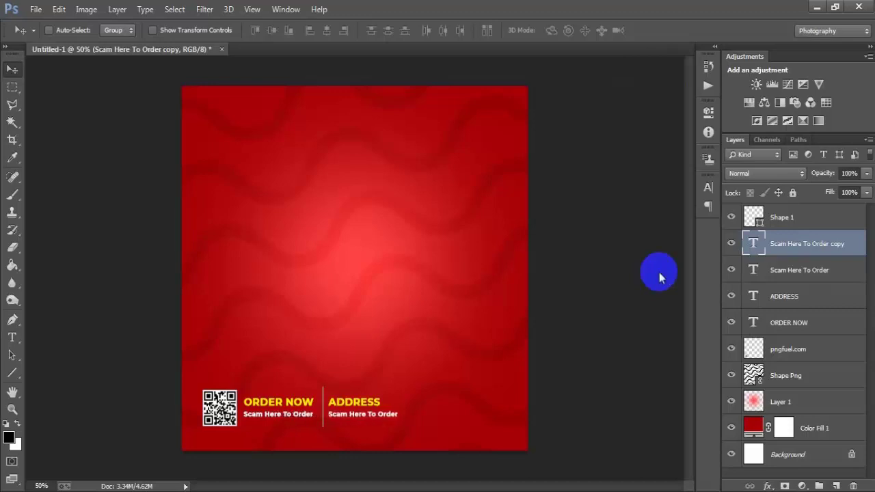
key("Left")
key("Right")
double_click(753, 244)
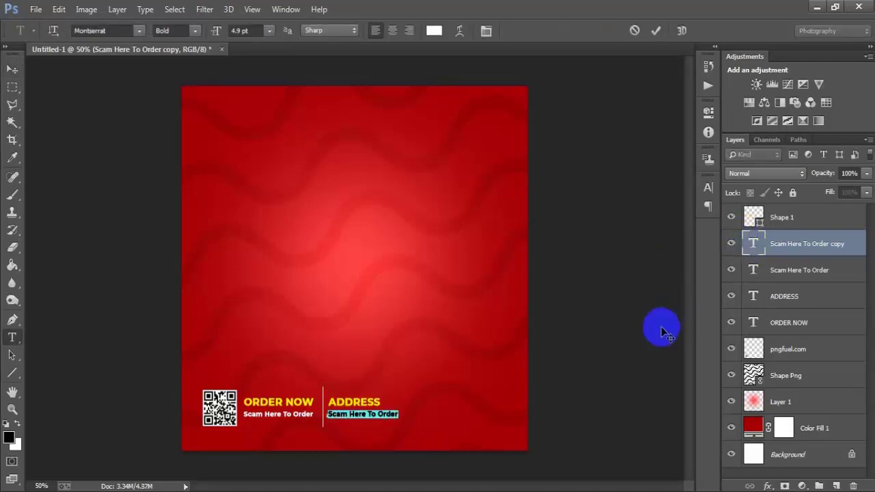
key("BackSpace")
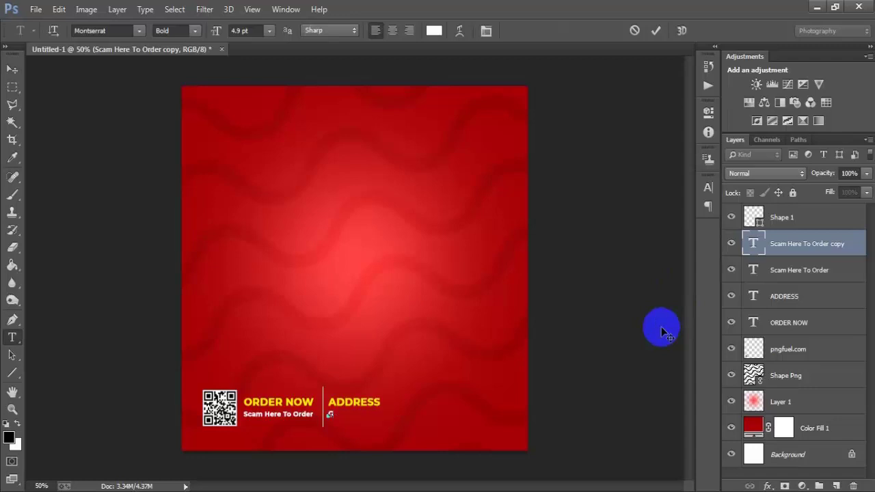
type("A")
type("7")
type(" Dhaba")
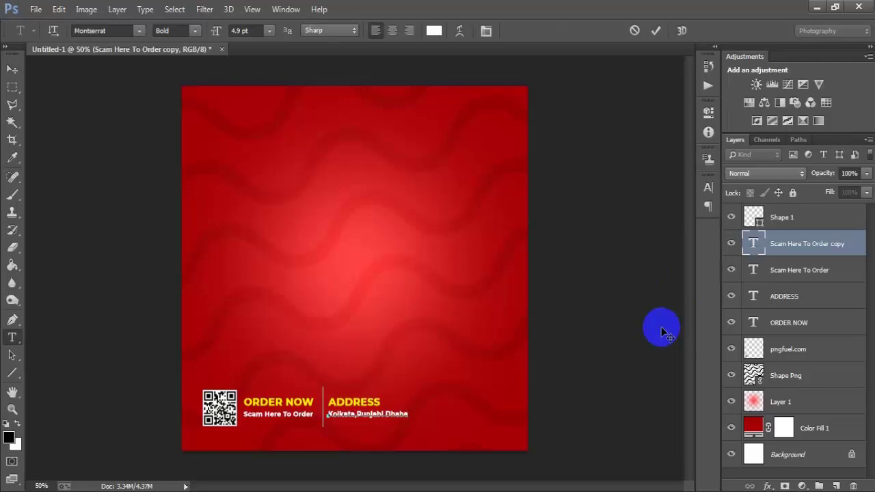
left_click(655, 30)
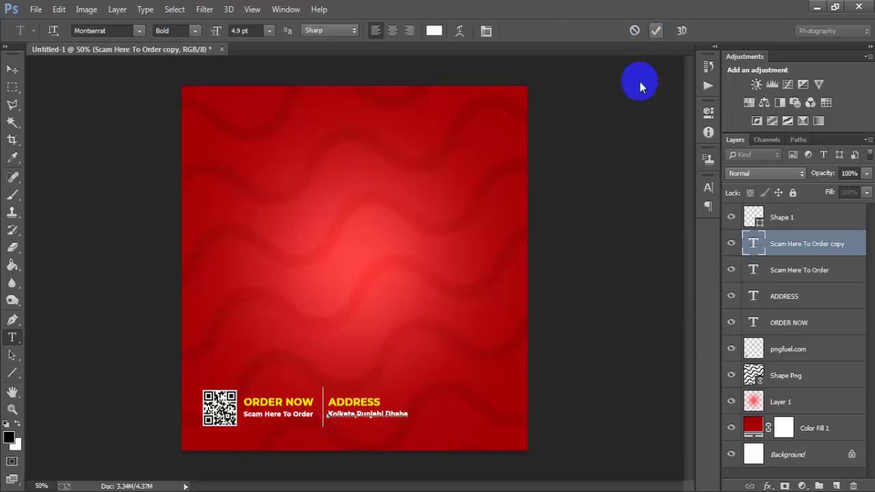
key("v")
left_click(779, 218)
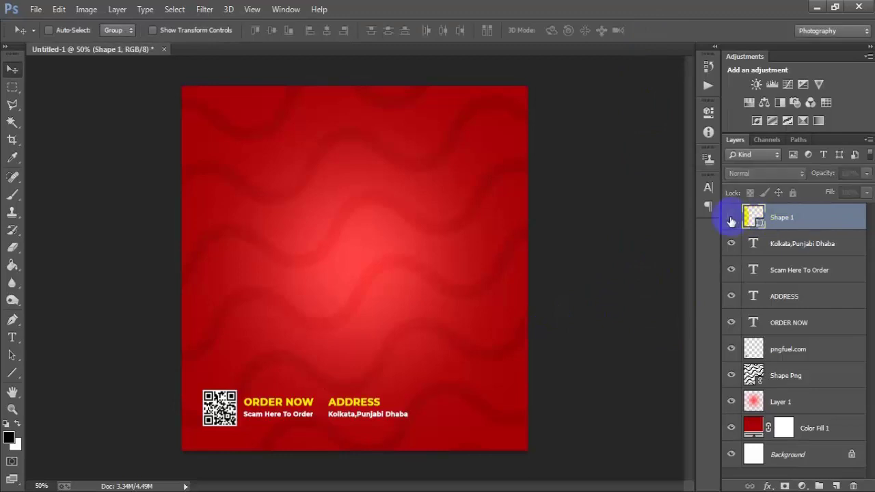
Step: Add a second divider copy to the right and select all footer layers down to pngfuel.com
key("ctrl+j")
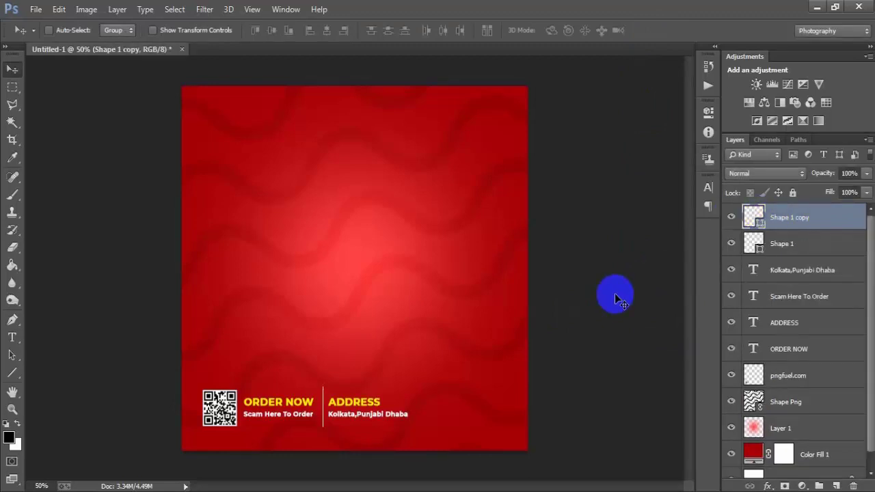
key("shift+Right")
key("shift+Right")
key("shift+Right")
key("shift+Right")
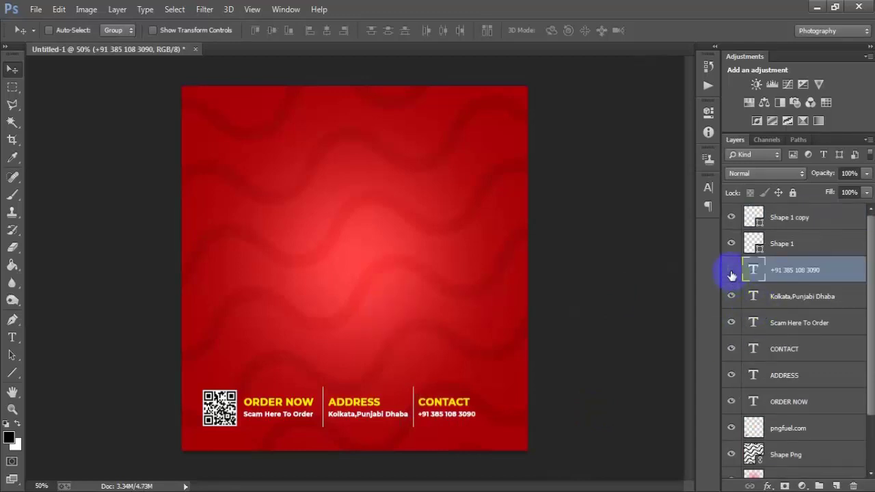
left_click(730, 269)
left_click(798, 219)
left_click(792, 436, "shift")
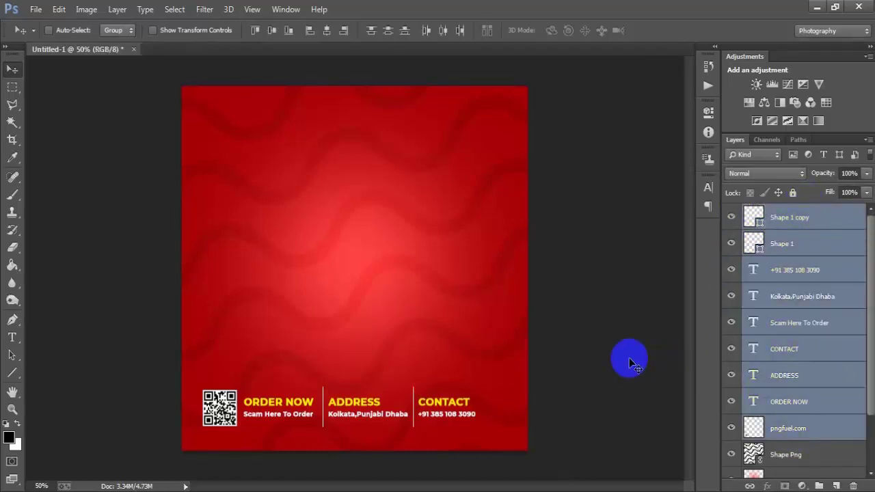
Step: Group the info bar layers into Group 1 and nudge the group right
key("ctrl+g")
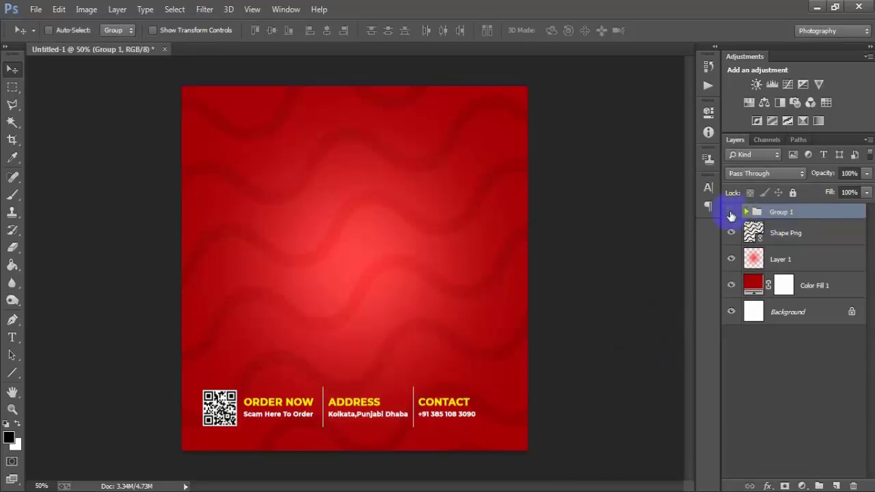
left_click(730, 212)
key("Right")
key("shift+Right")
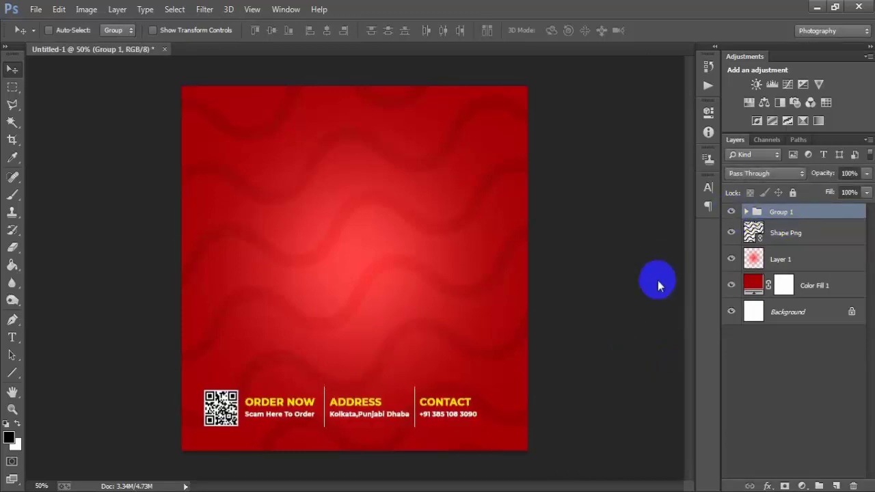
key("shift+Right")
key("Right")
key("Right")
key("Right")
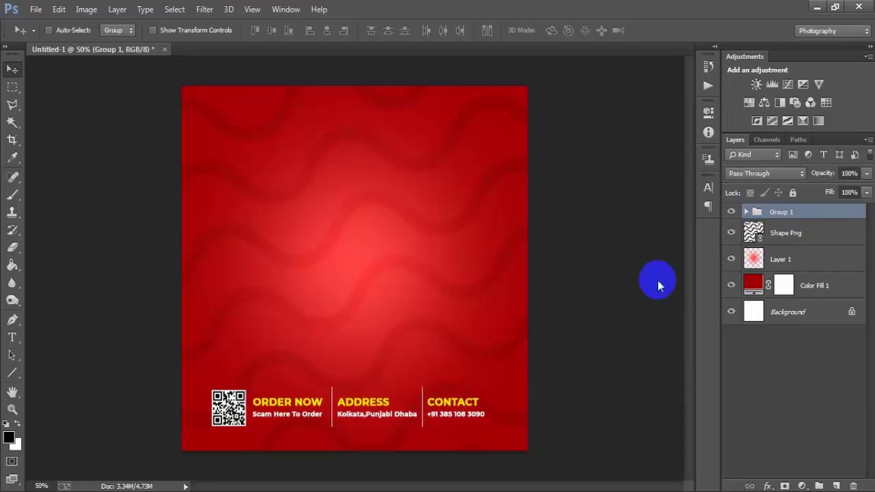
key("Right")
Step: Align Group 1 horizontally centred with the Background and fine-tune its vertical position
left_click(765, 313, "ctrl")
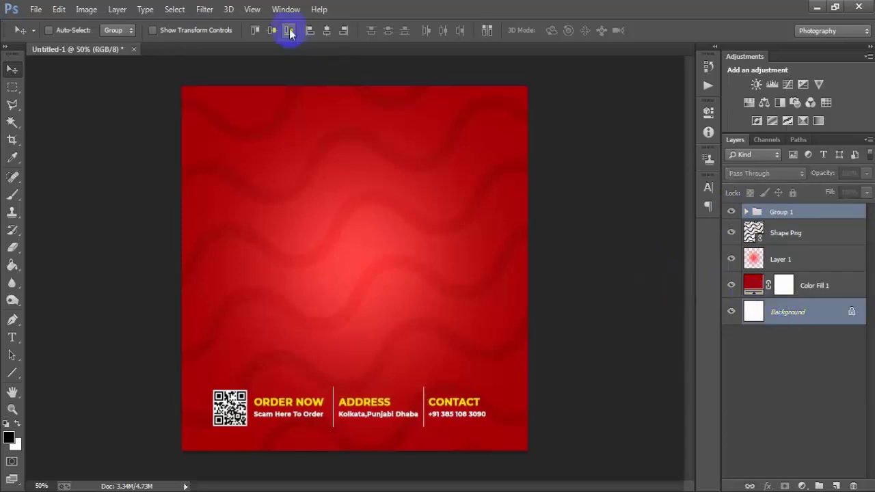
left_click(326, 31)
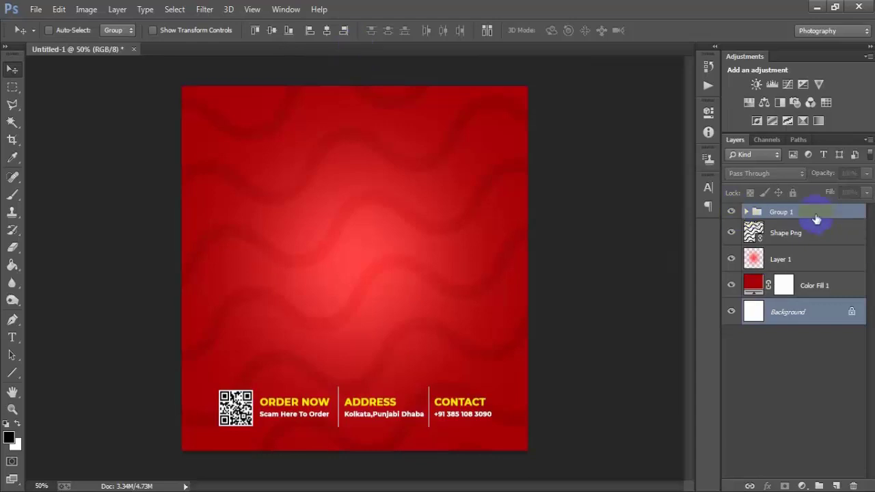
left_click(815, 218)
key("Down")
key("Down")
key("Down")
key("Down")
key("Down")
key("Down")
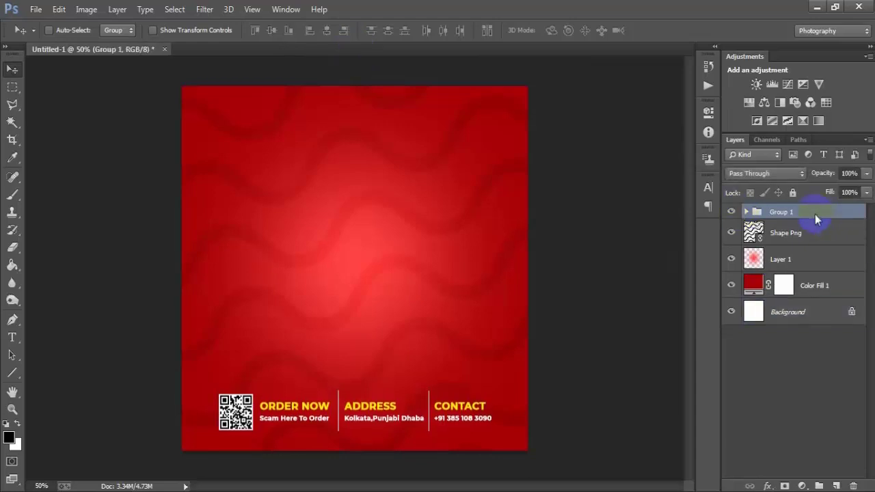
key("Down")
key("Down")
key("Down")
key("Down")
key("Down")
key("Down")
key("Down")
key("Down")
key("Down")
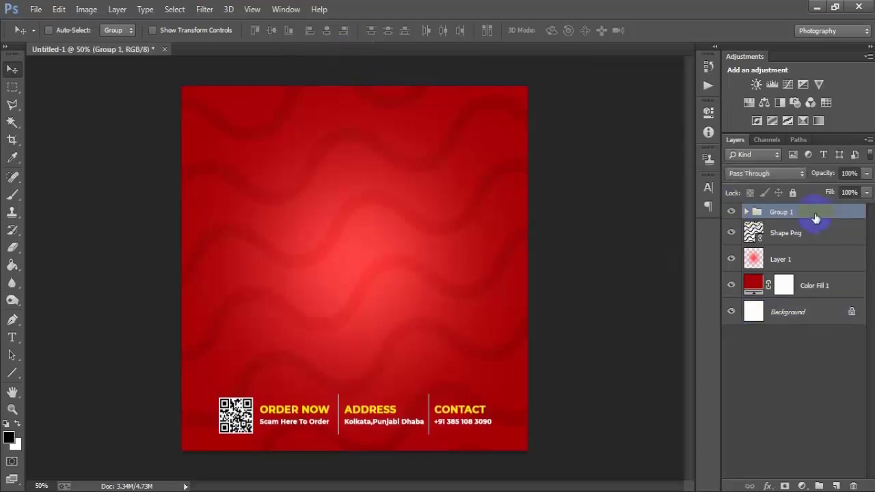
key("Up")
key("Up")
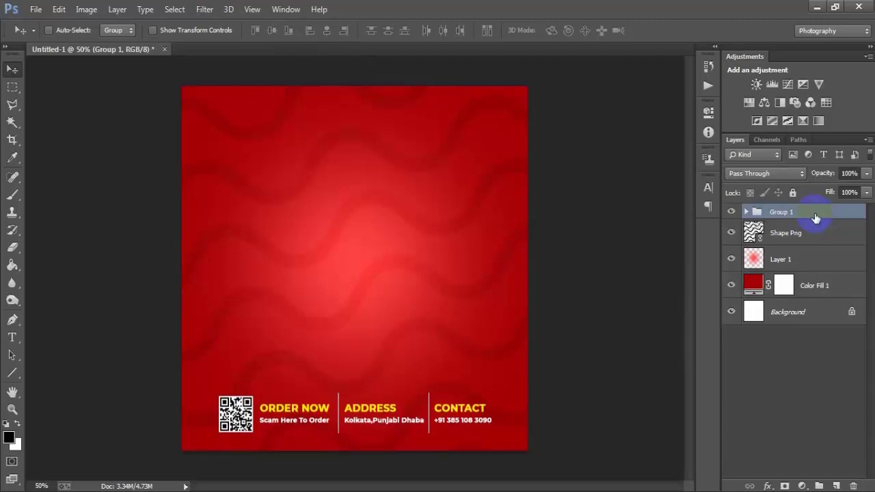
key("Up")
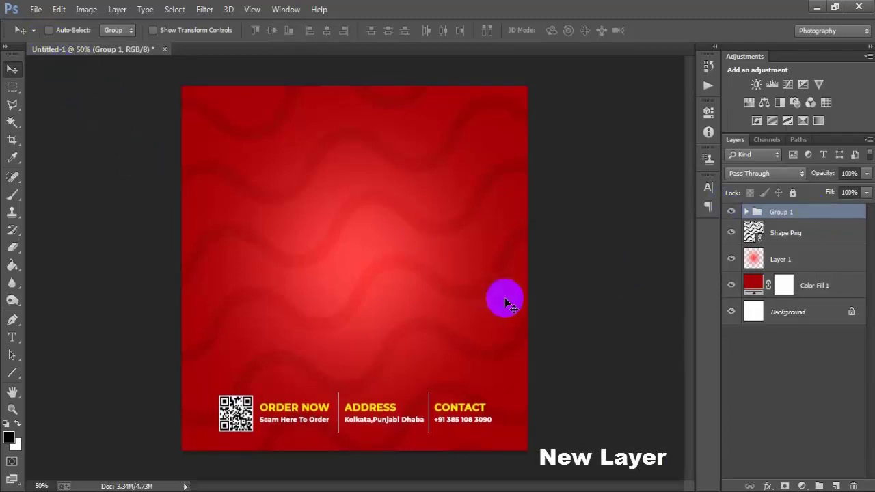
Step: Draw a white-filled rectangle on a new layer in the upper part of the poster
left_click(838, 485)
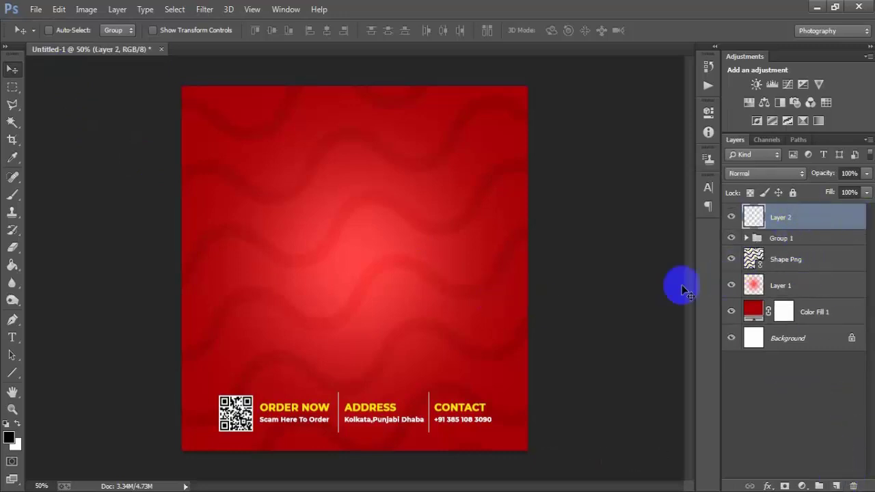
left_click(13, 372)
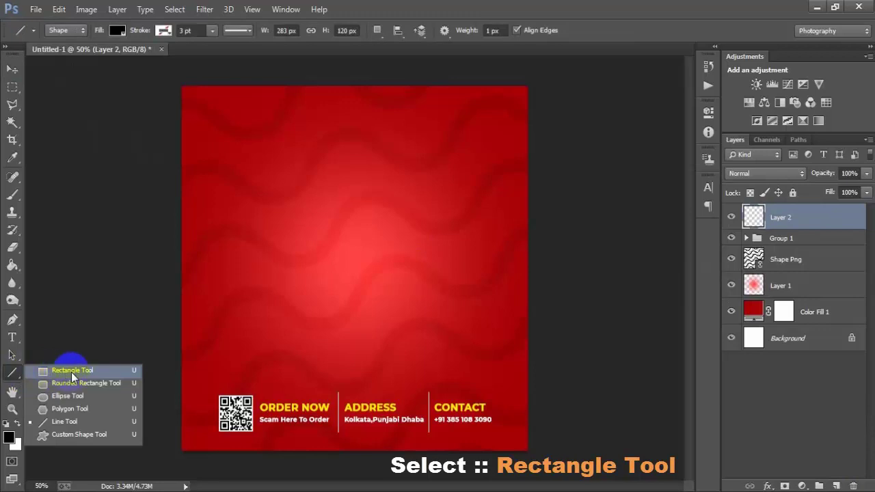
left_click(72, 370)
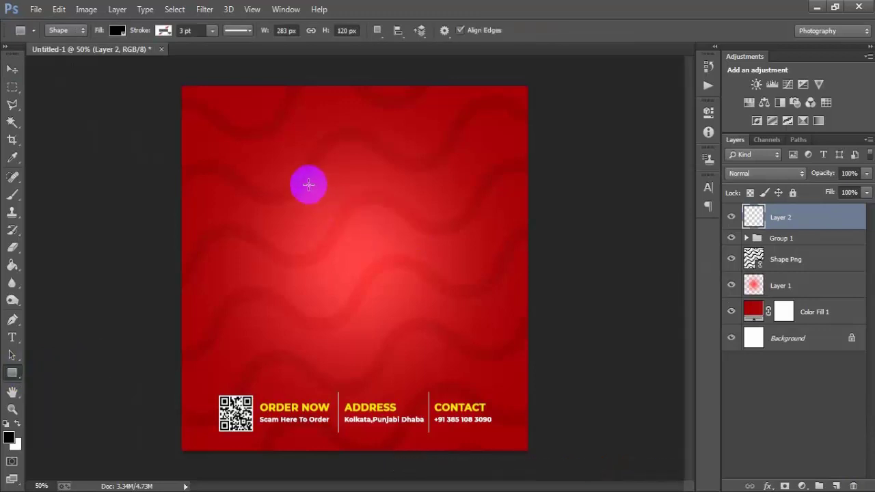
left_click_drag(309, 184, 409, 213)
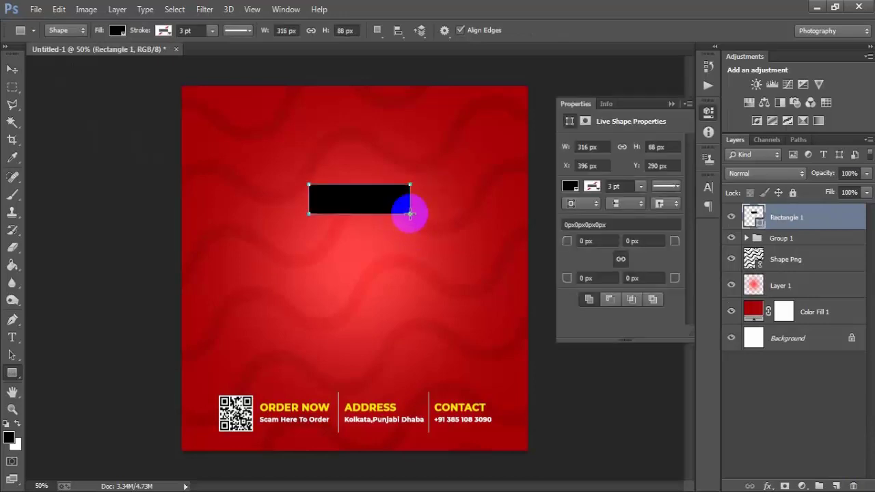
left_click(569, 186)
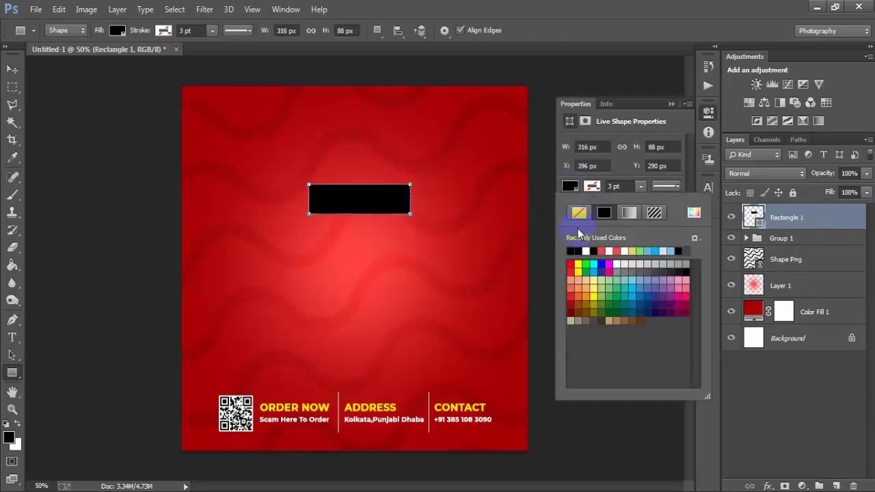
left_click(586, 251)
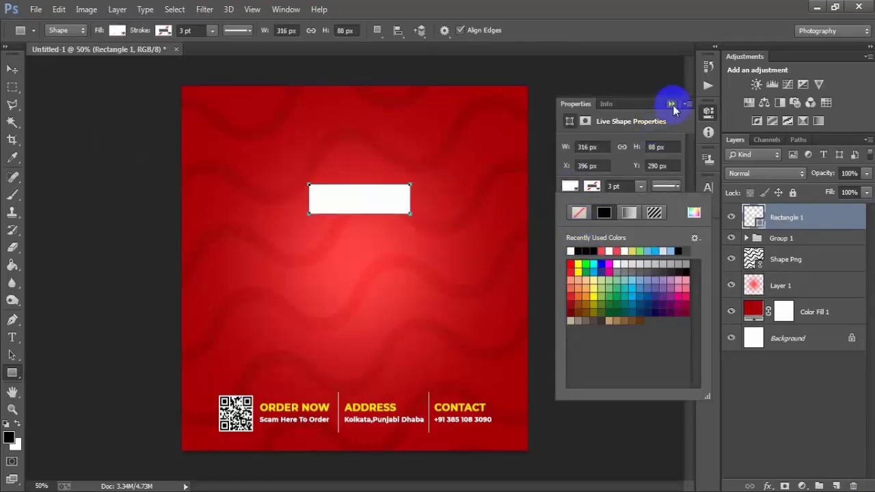
left_click(672, 105)
left_click(672, 105)
left_click(11, 69)
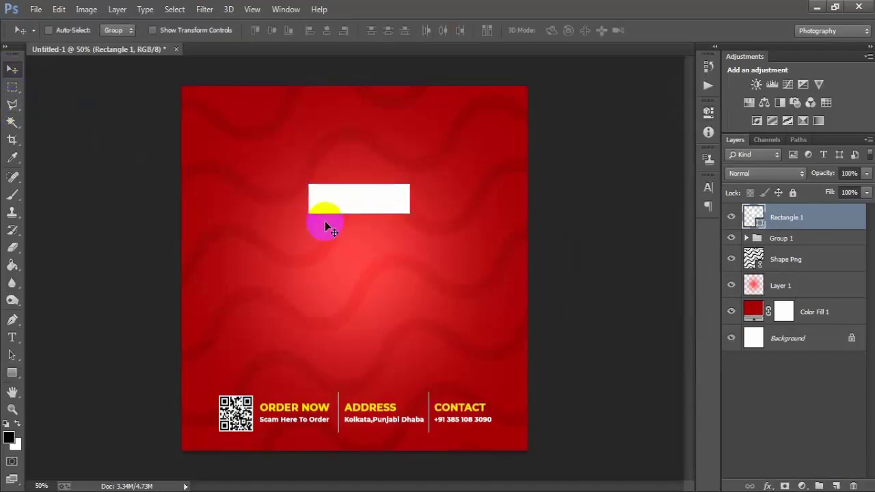
Step: Skew the white rectangle about 20° into a slanted parallelogram
left_click_drag(325, 223, 333, 187)
key("ctrl+t")
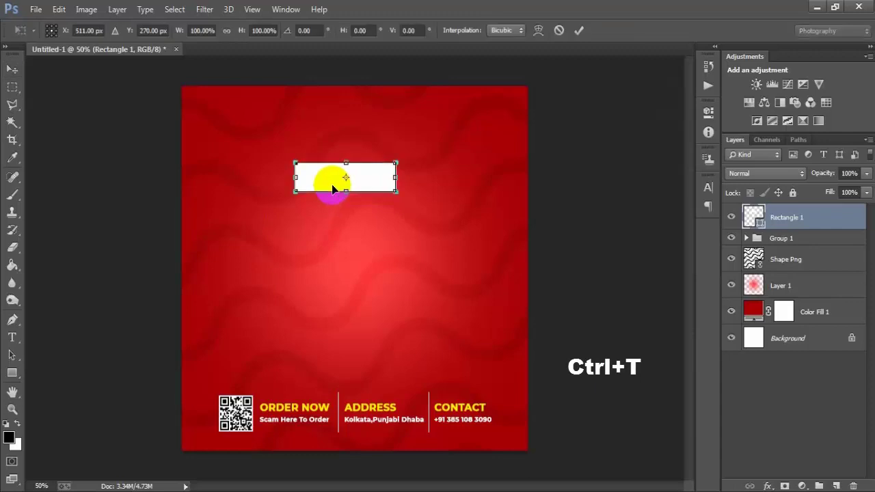
right_click(370, 183)
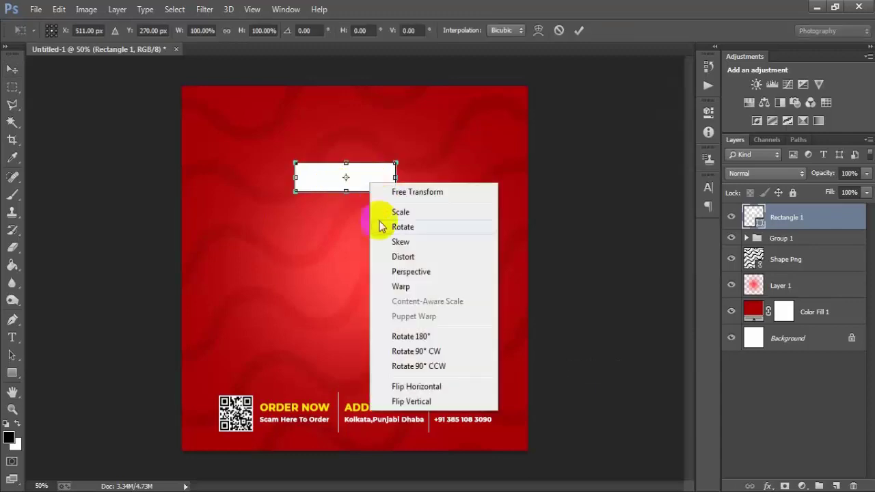
left_click(464, 244)
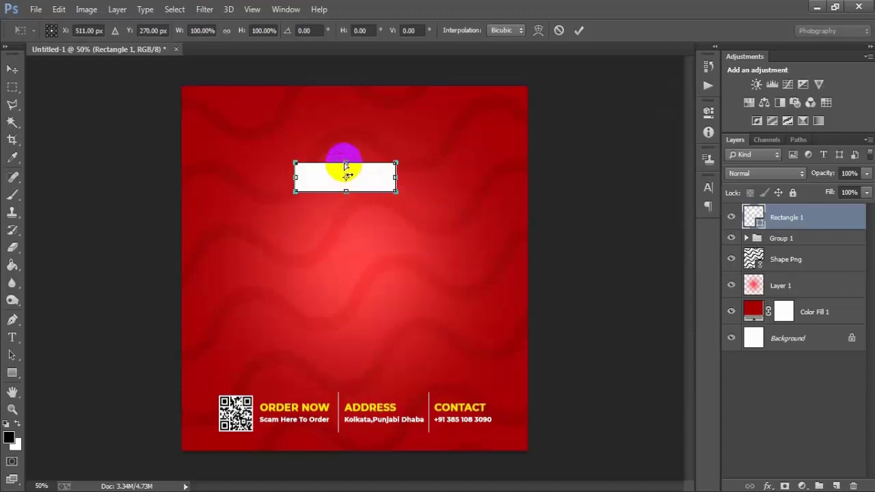
left_click_drag(346, 165, 351, 165)
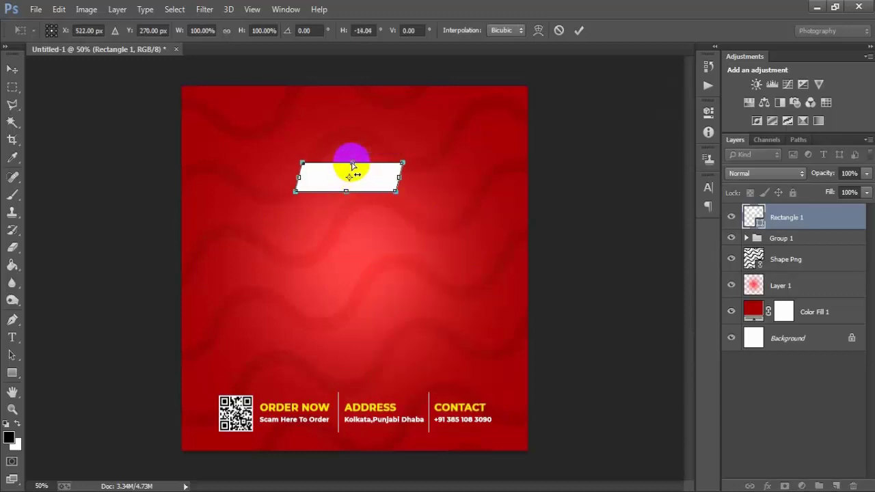
left_click_drag(352, 165, 355, 165)
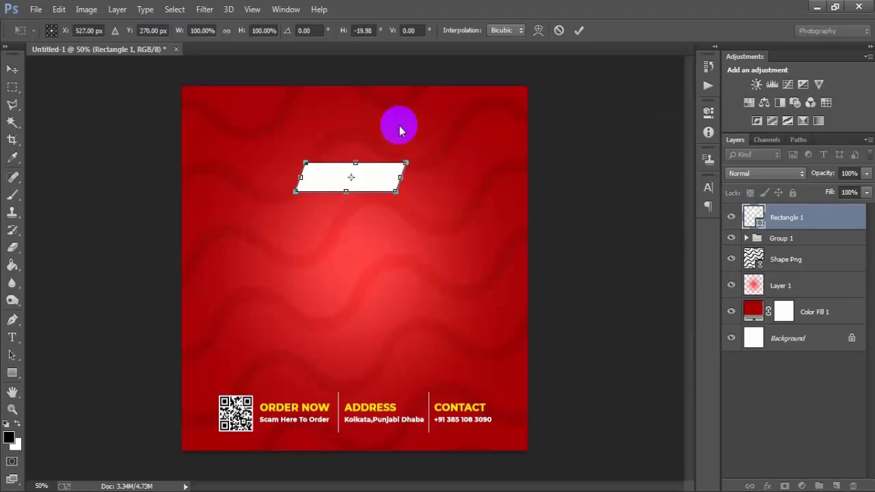
left_click(578, 30)
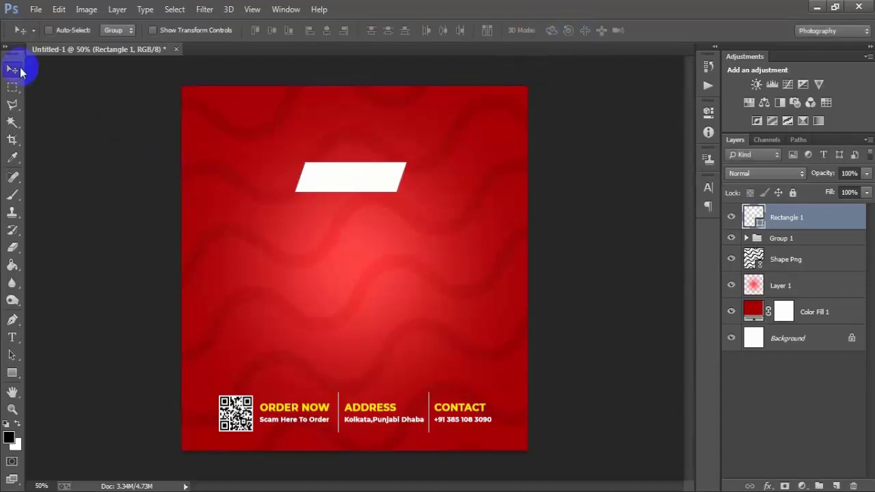
Step: Move the slanted banner up and left into its final position
left_click_drag(375, 183, 353, 167)
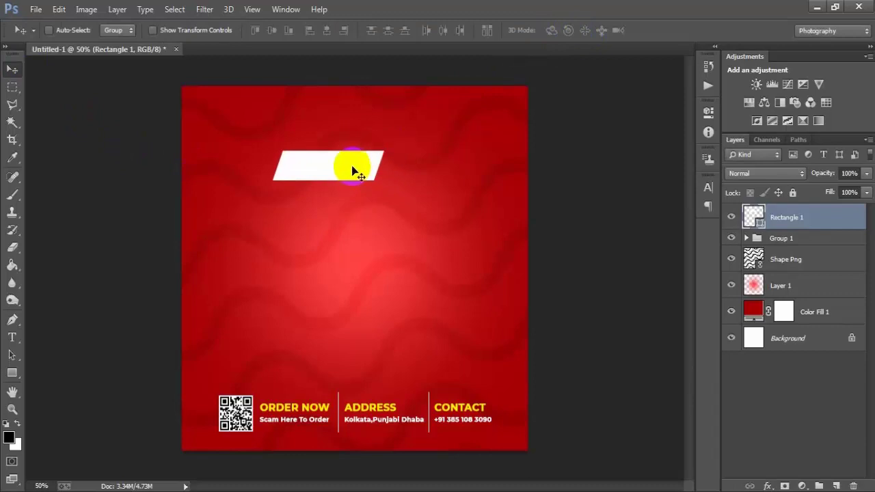
key("ctrl+t")
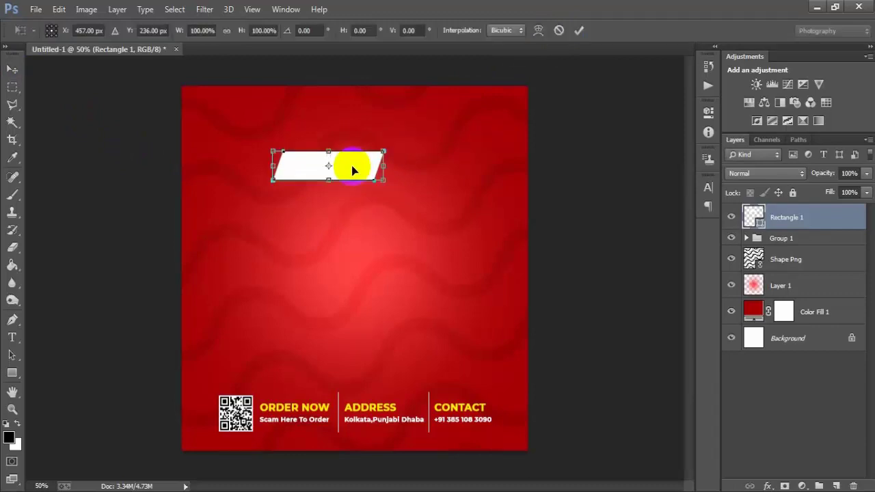
left_click(579, 30)
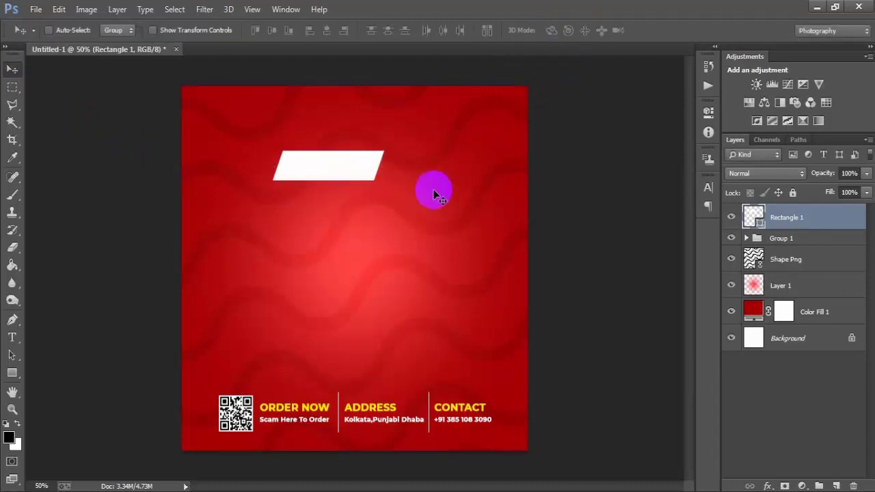
left_click_drag(352, 177, 353, 173)
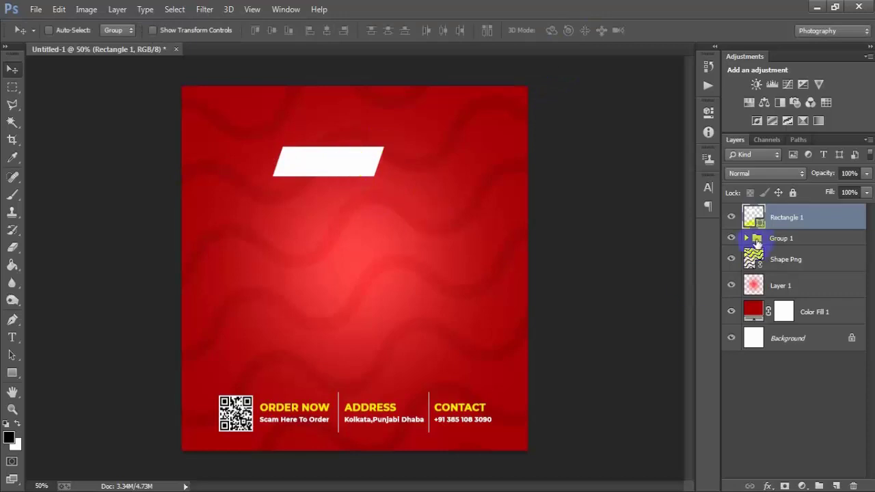
Step: Type THE BEST near the poster centre and move it left to fit inside the poster
left_click(731, 218)
left_click(732, 217)
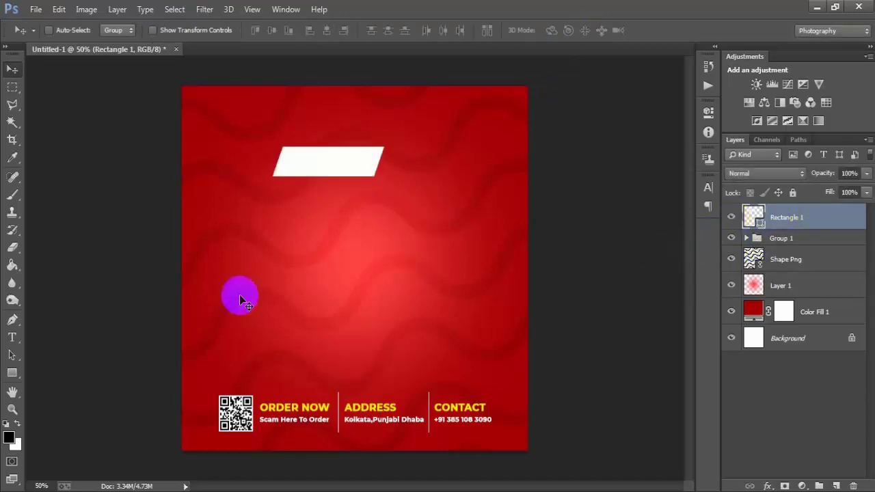
left_click_drag(12, 337, 78, 336)
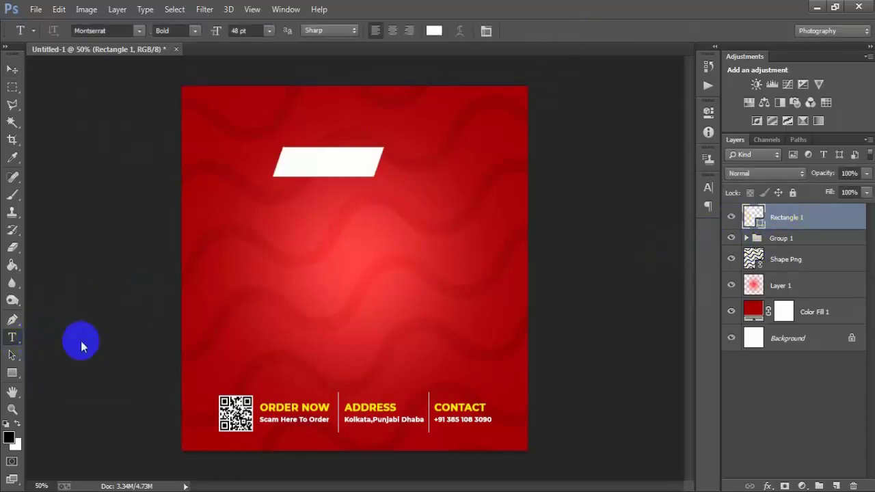
left_click(295, 281)
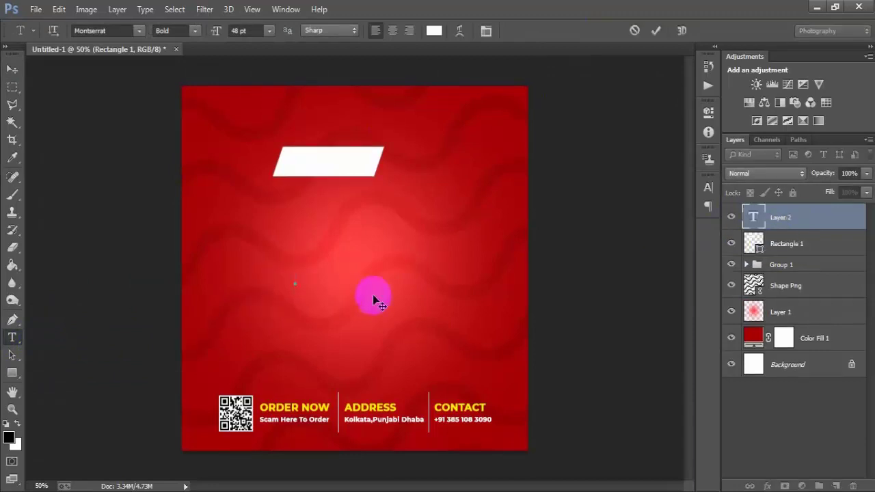
type("THE ")
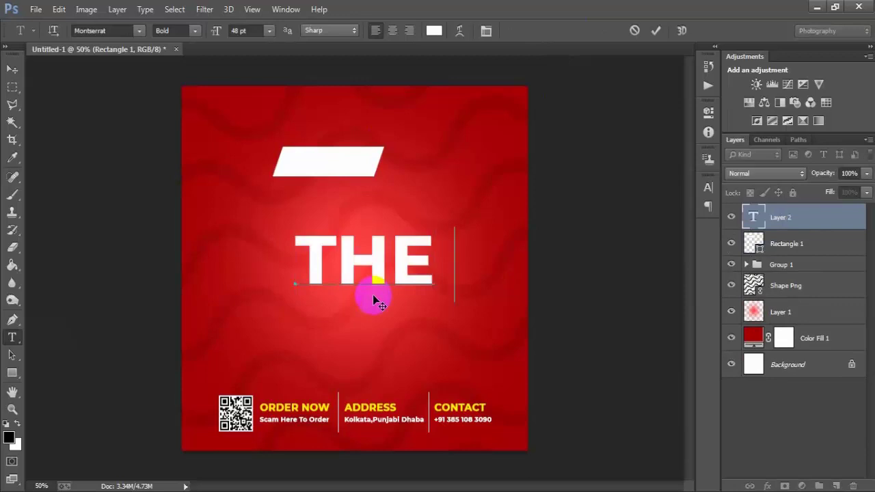
type("BE")
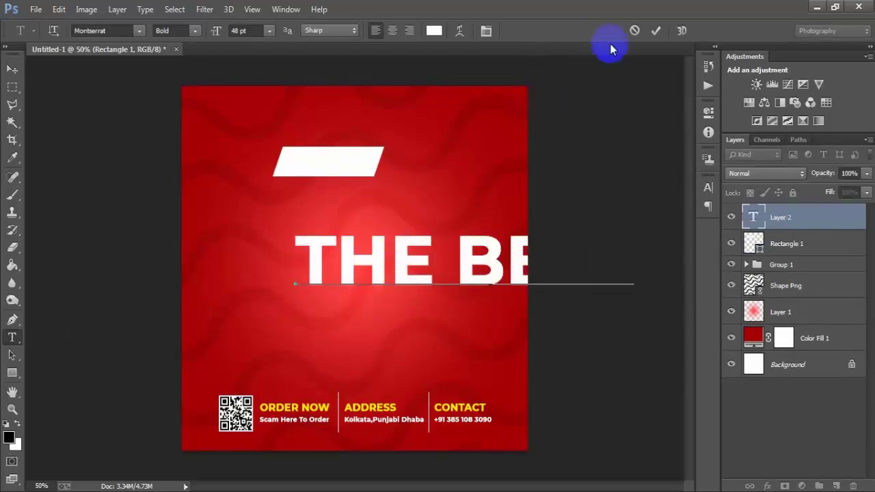
left_click(655, 30)
left_click(13, 70)
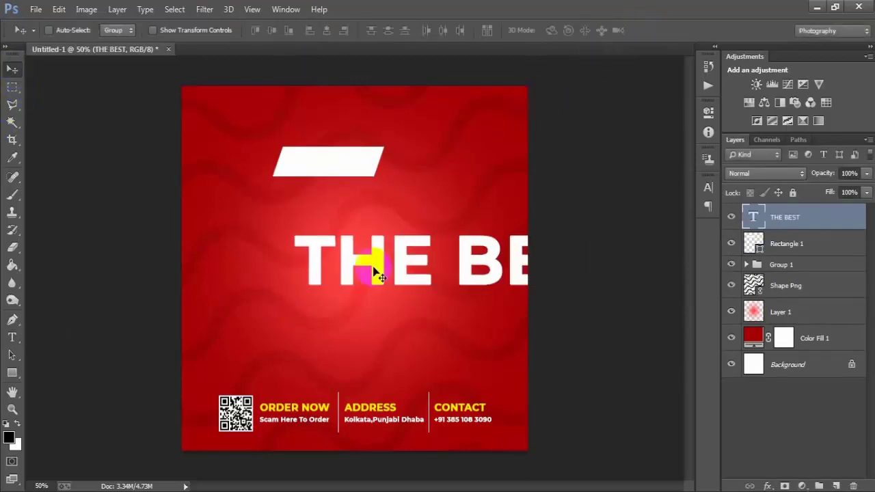
left_click_drag(371, 272, 265, 272)
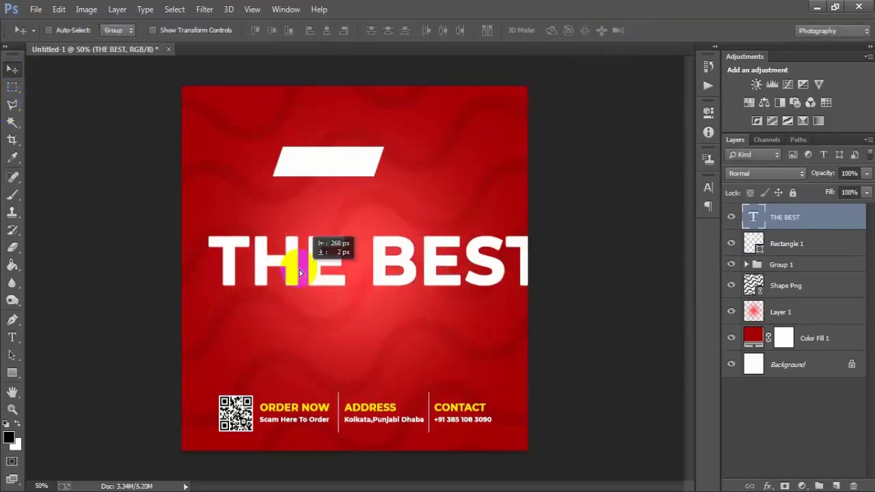
Step: Change THE BEST's font to Gagalin and its colour to hex f10005
left_click(708, 187)
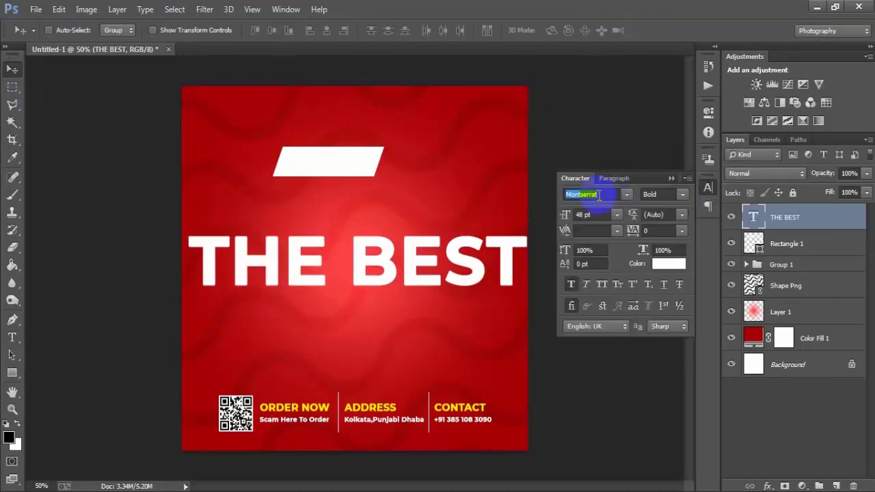
type("Gagalin")
key("Return")
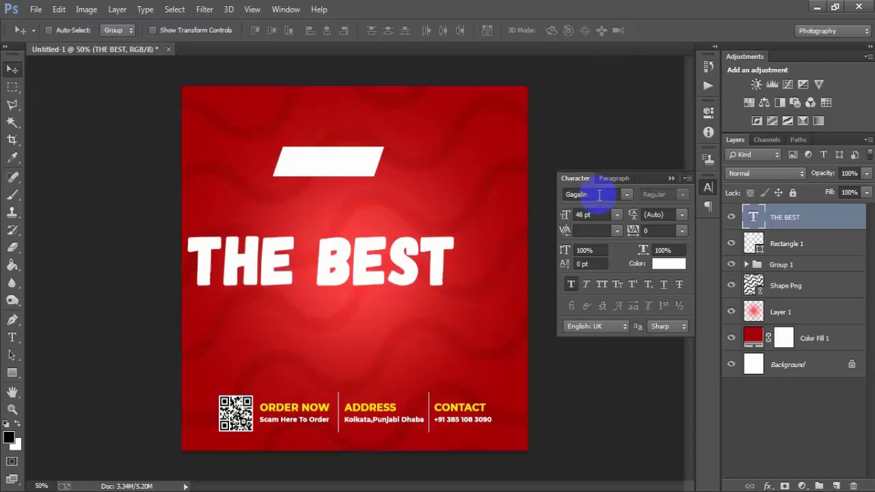
left_click(662, 265)
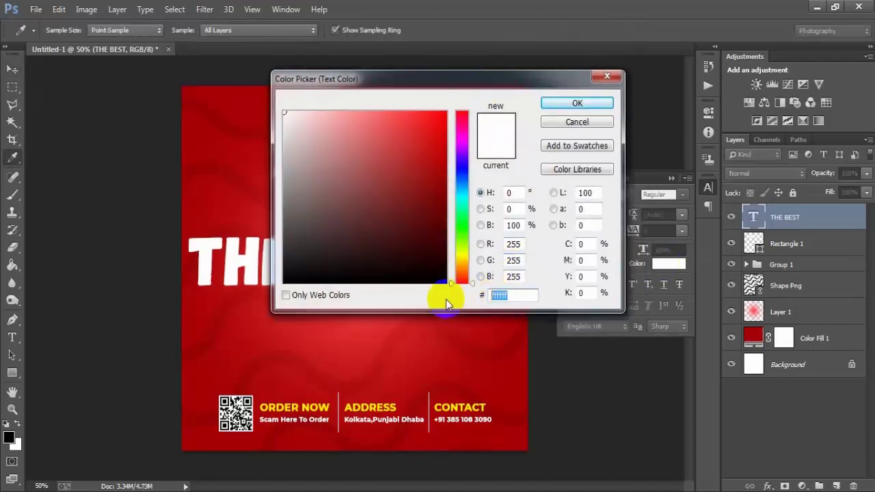
type("f1")
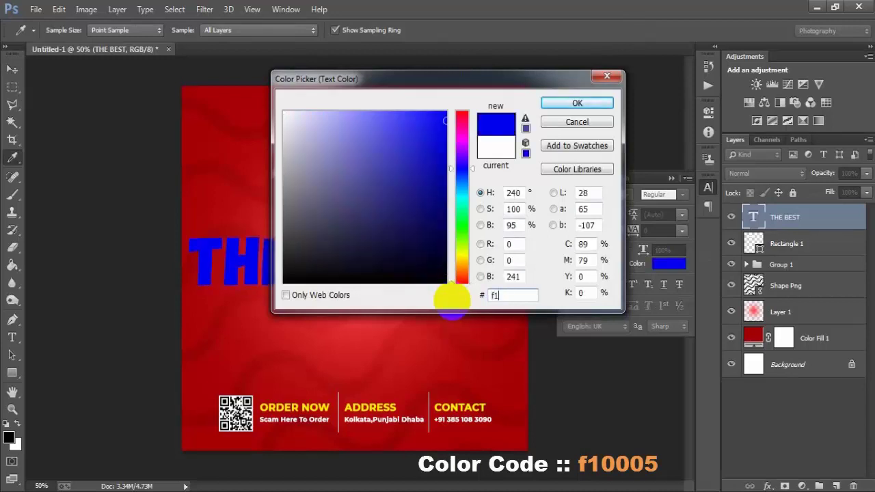
type("0005")
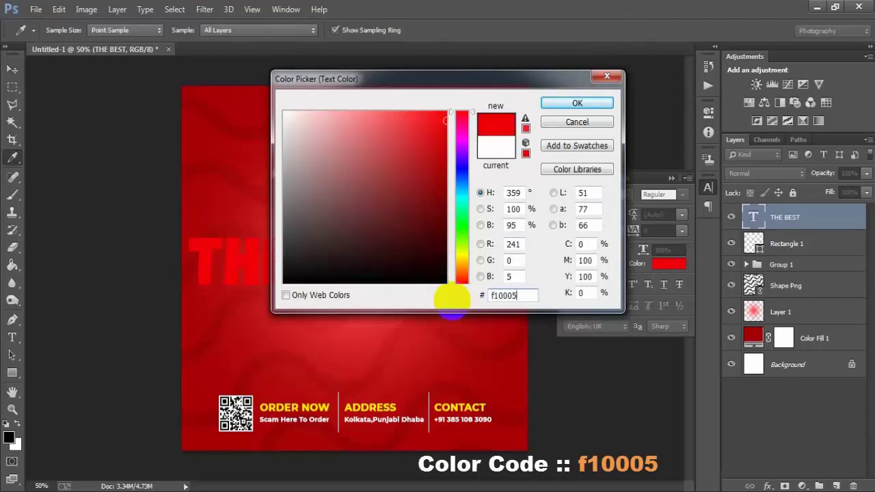
left_click(568, 103)
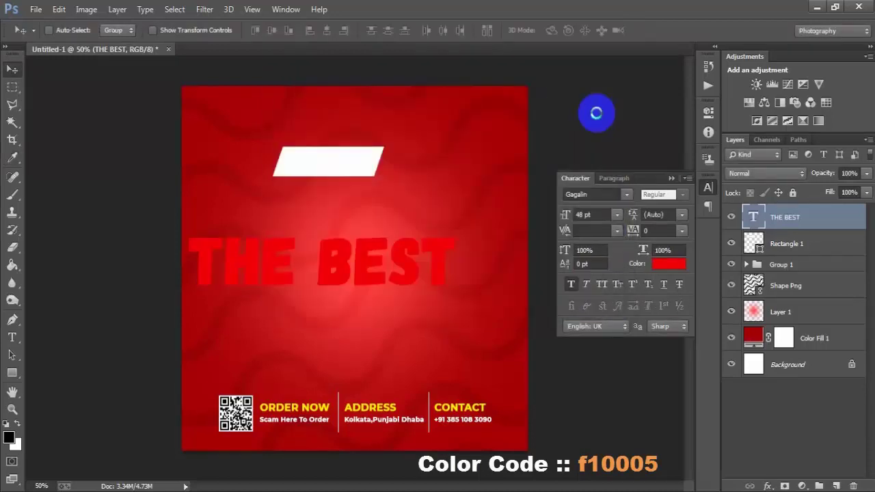
left_click(669, 177)
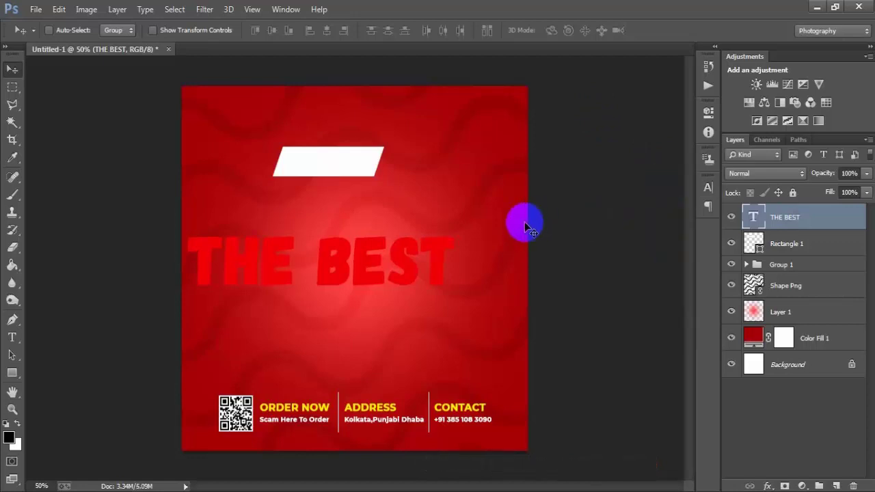
Step: Scale THE BEST to about a third and place it on the white slanted banner
key("ctrl+t")
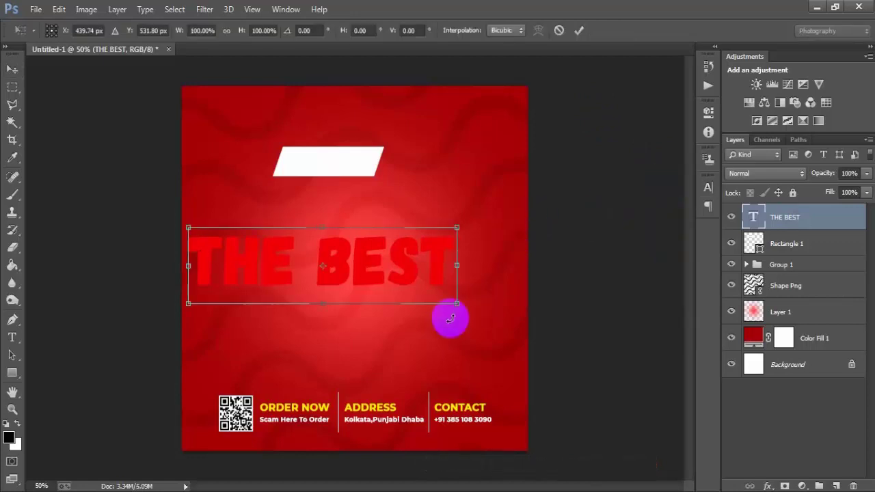
left_click_drag(456, 304, 396, 280)
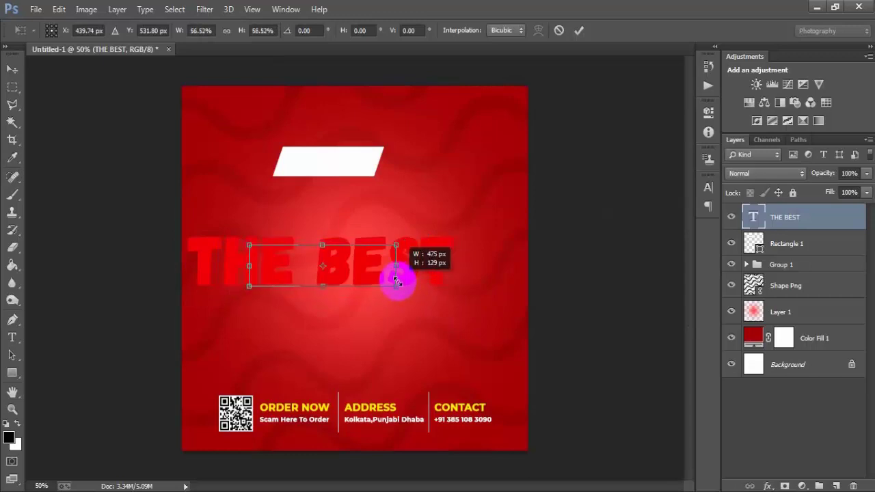
left_click_drag(395, 280, 386, 286)
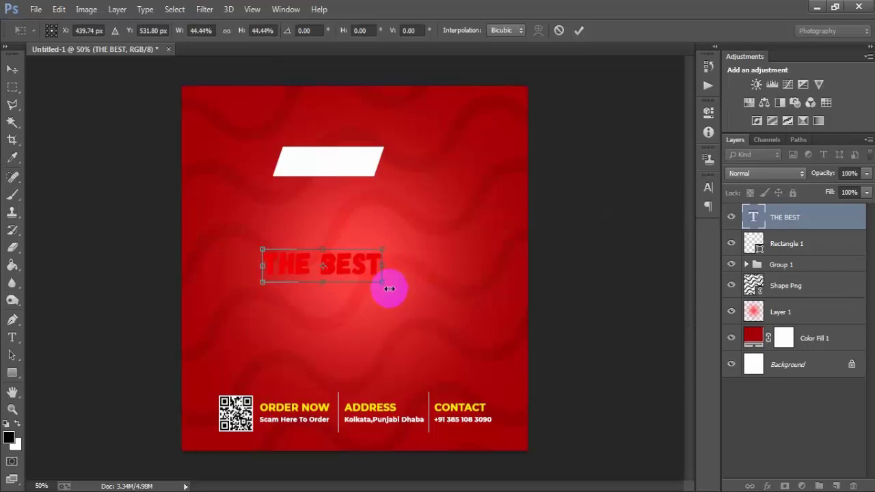
mouse_move(384, 285)
left_mouse_down()
mouse_move(369, 278)
mouse_move(350, 165)
left_mouse_up()
left_click(579, 30)
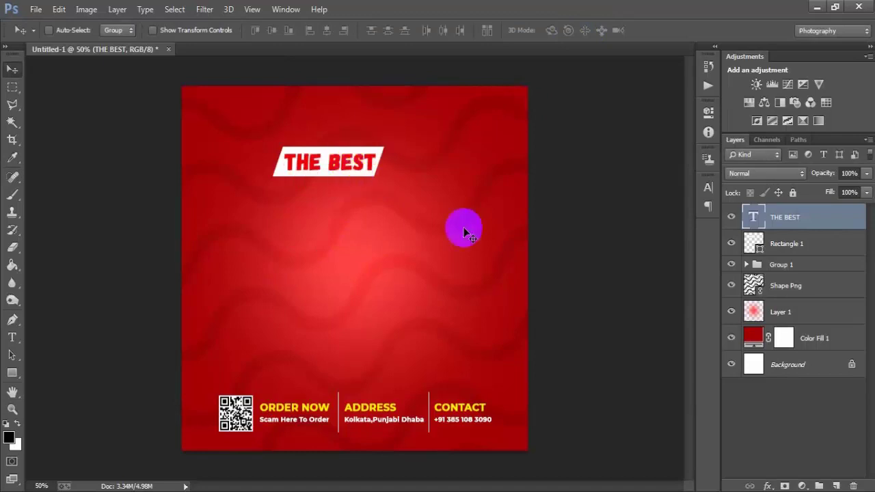
key("ctrl+t")
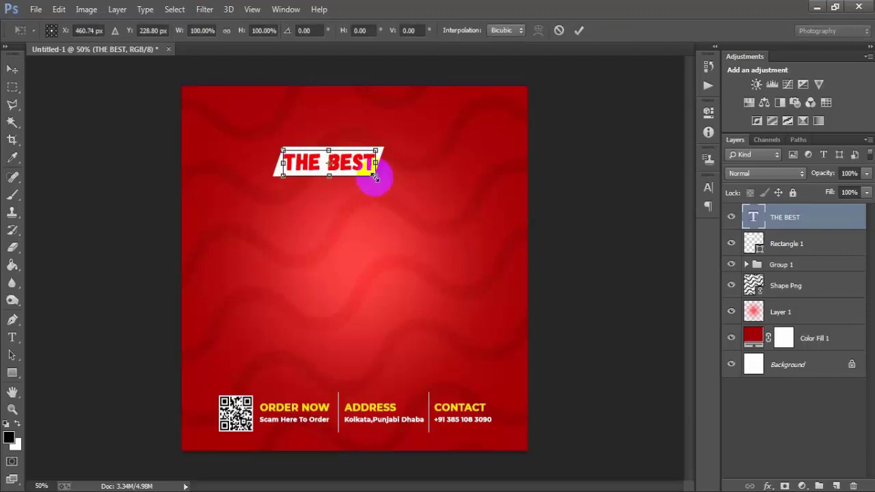
left_click(579, 30)
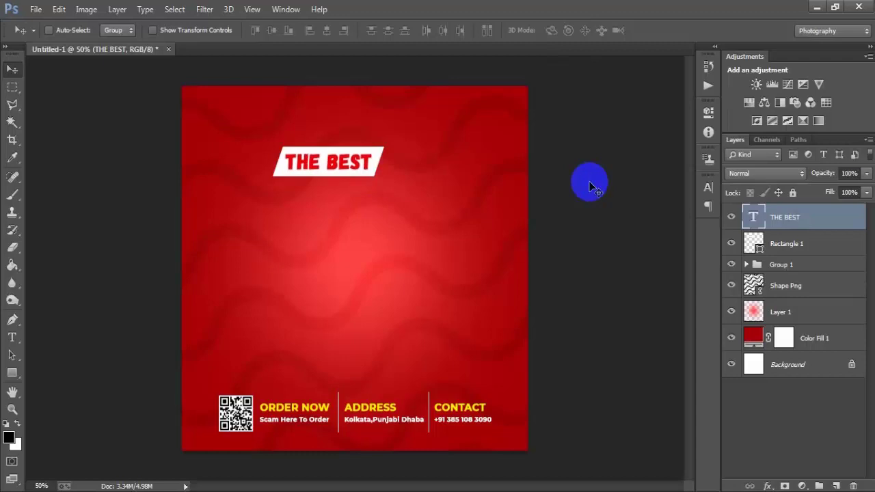
Step: Rotate THE BEST text and its white banner together about -9°, then nudge them two pixels left
left_click(786, 243, "ctrl")
left_click(730, 217)
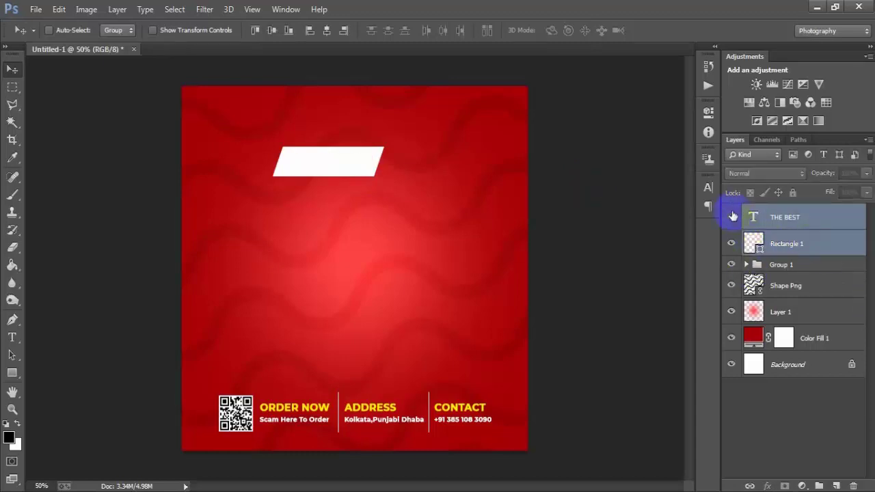
left_click(731, 243)
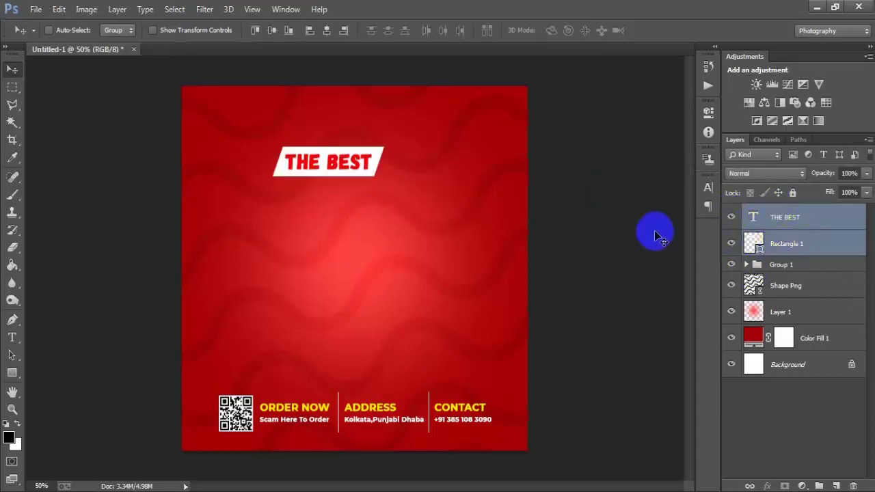
key("ctrl+t")
left_click_drag(454, 228, 400, 187)
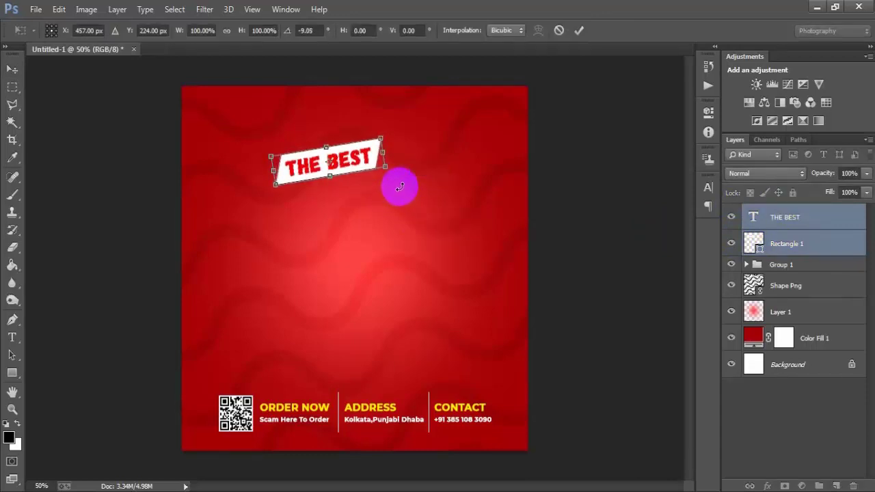
left_click(579, 30)
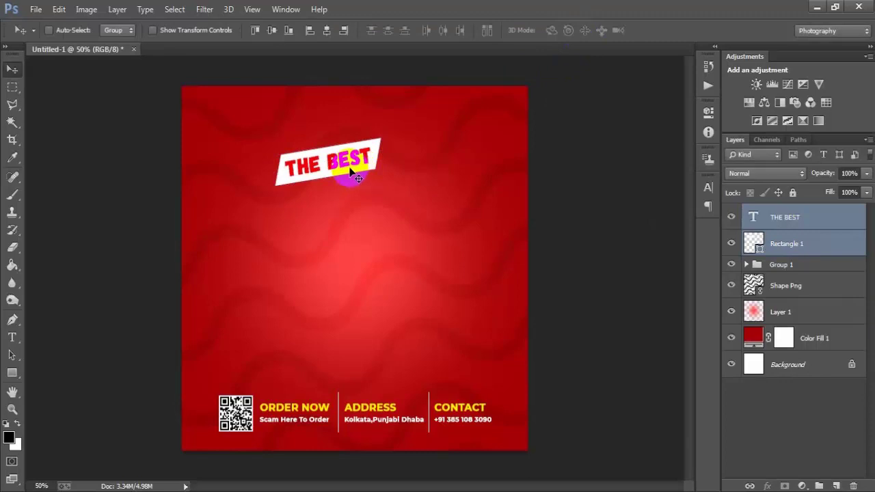
key("Left")
key("Left")
key("Left")
key("Left")
key("Left")
key("Left")
key("Left")
key("Left")
key("Left")
key("Left")
key("Left")
key("Left")
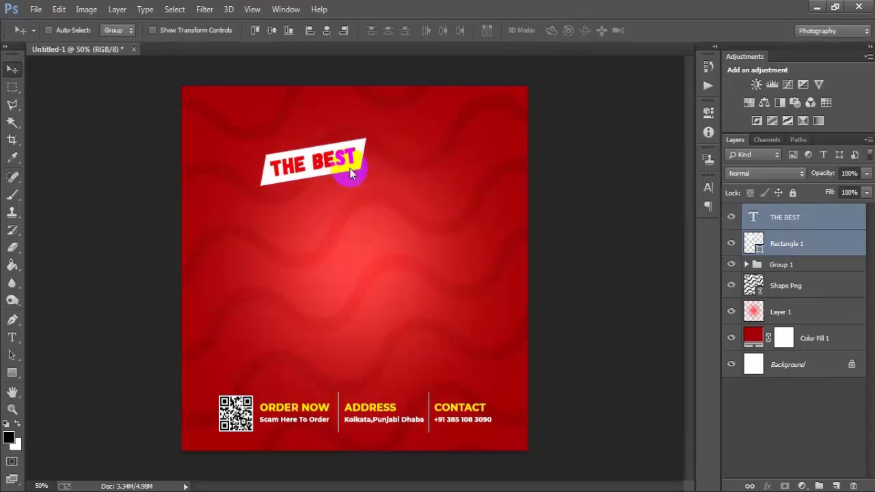
key("Left")
key("Left")
key("Left")
key("Left")
key("Left")
key("Left")
key("Left")
key("Left")
key("Left")
key("Left")
key("Left")
key("Left")
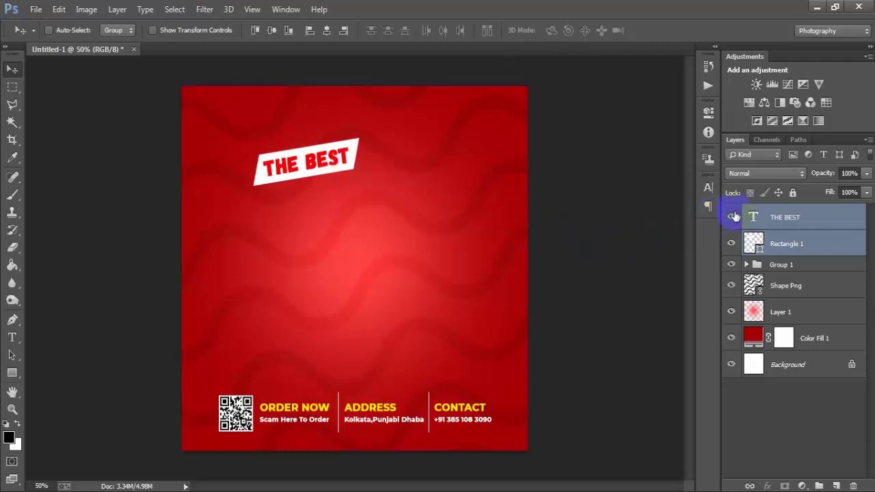
left_click(732, 217)
left_click(731, 243)
Step: Duplicate the THE BEST badge to the lower right and change its text to IN TOWN
key("ctrl+j")
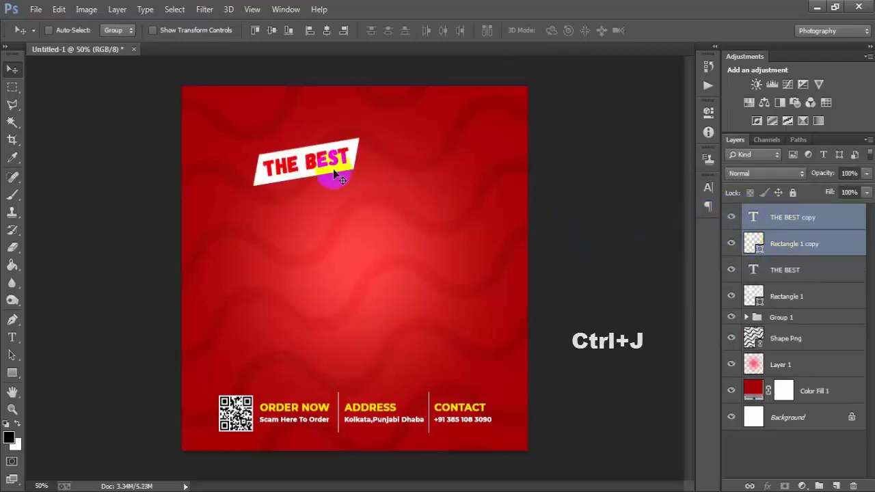
left_click_drag(328, 172, 470, 343)
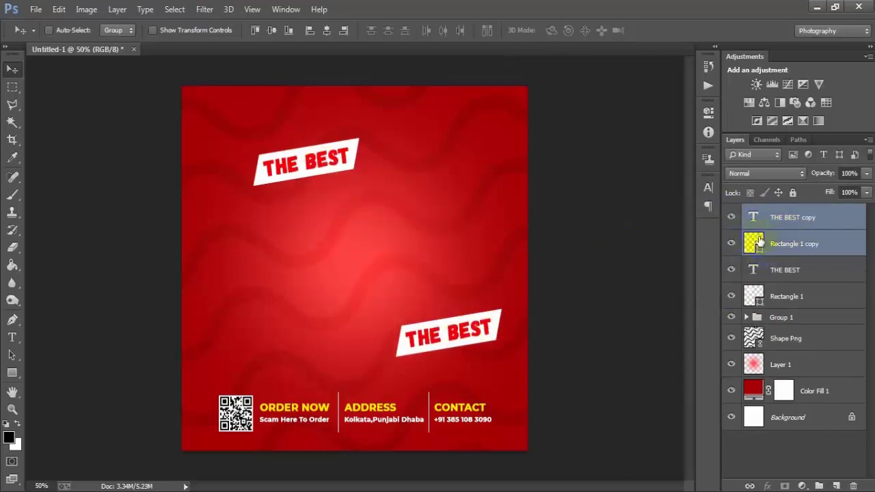
left_click(731, 217)
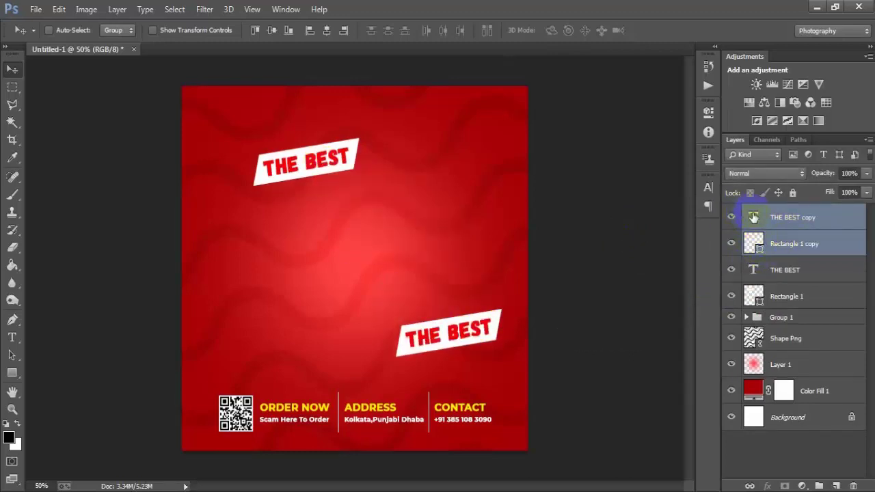
double_click(753, 218)
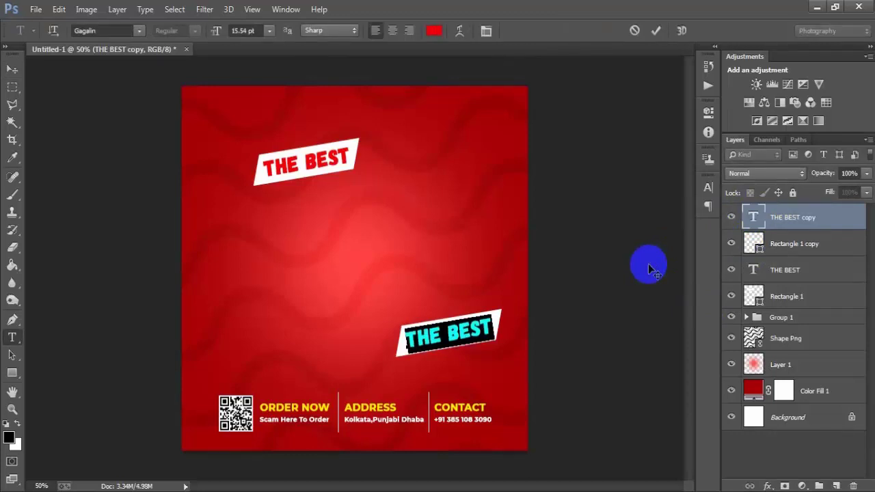
type("IN TOWN")
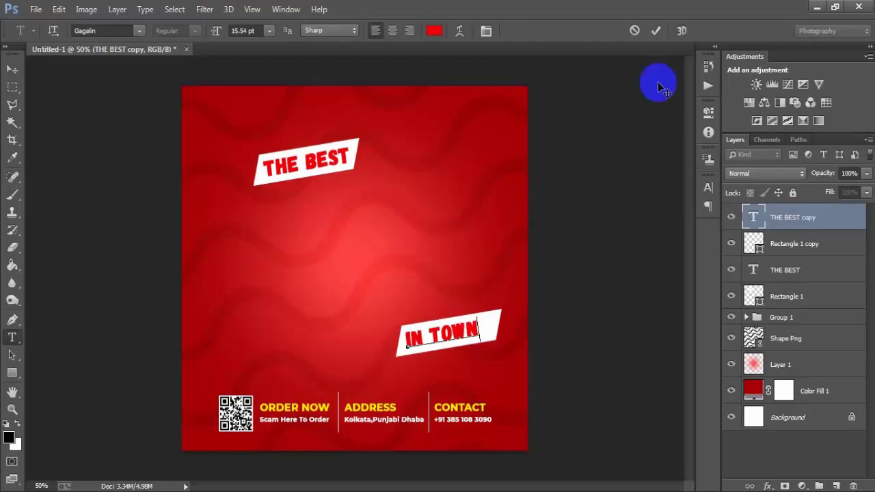
left_click(655, 31)
key("v")
key("shift+Right")
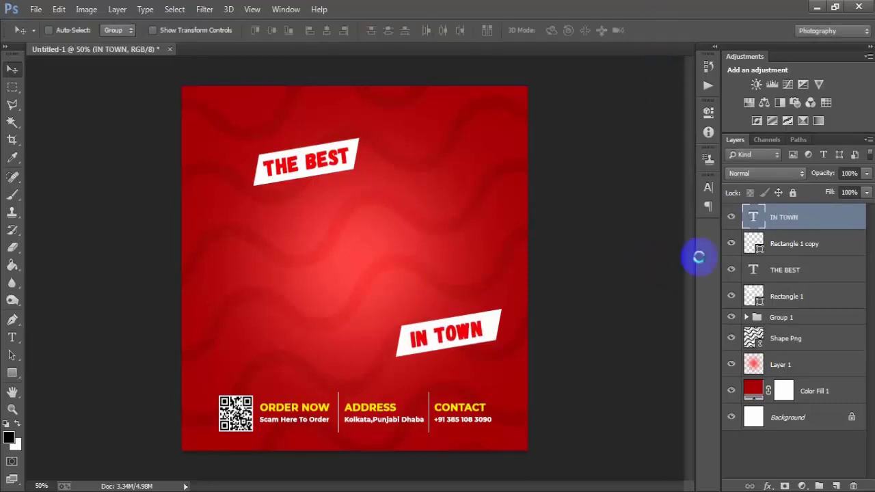
key("shift+Right")
key("Left")
key("Left")
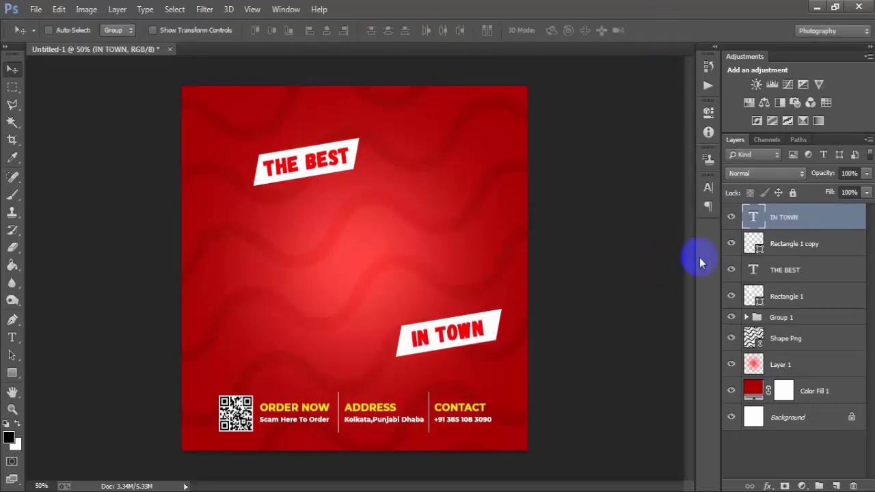
Step: Merge IN TOWN with its white banner and shrink it to about three-quarters size
left_click(801, 248)
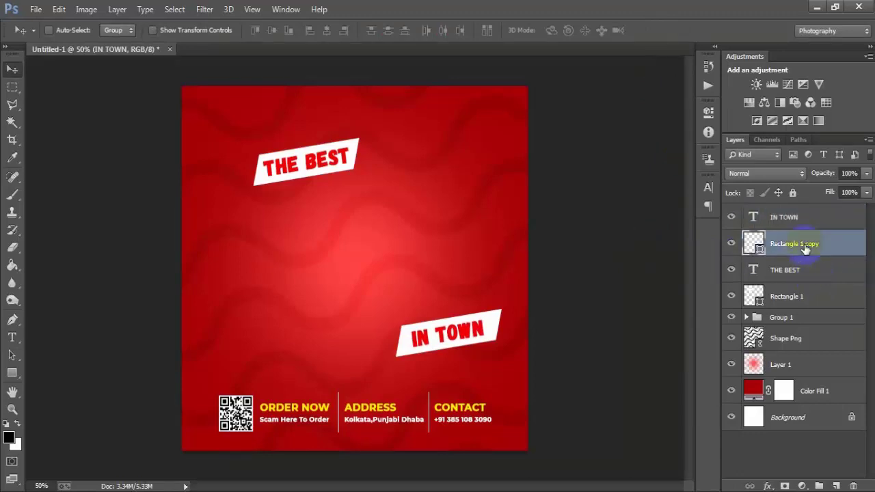
left_click(731, 217)
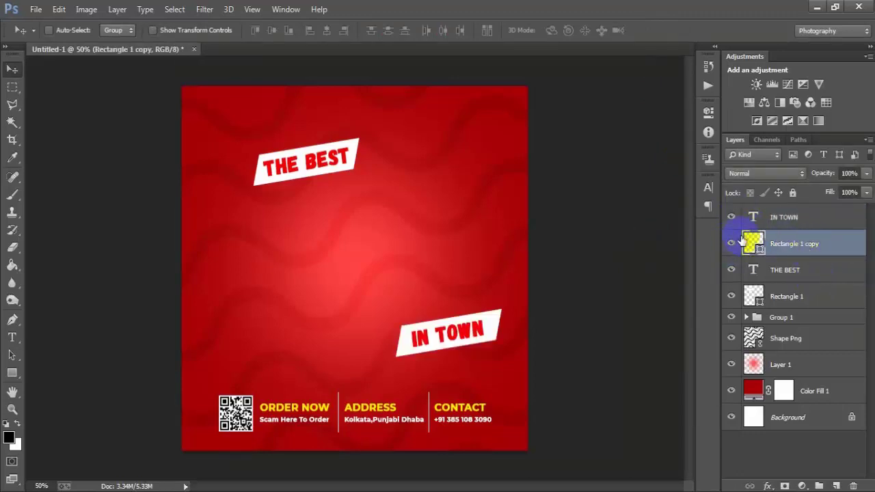
left_click(791, 219, "shift")
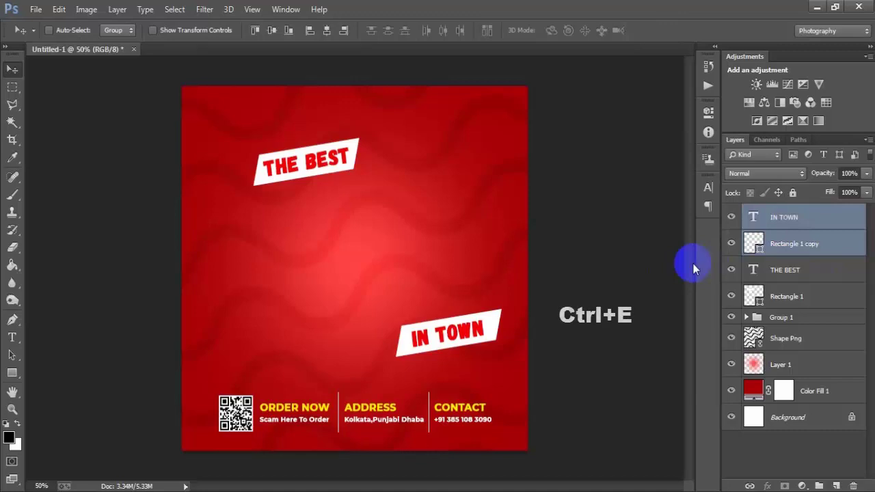
key("ctrl+e")
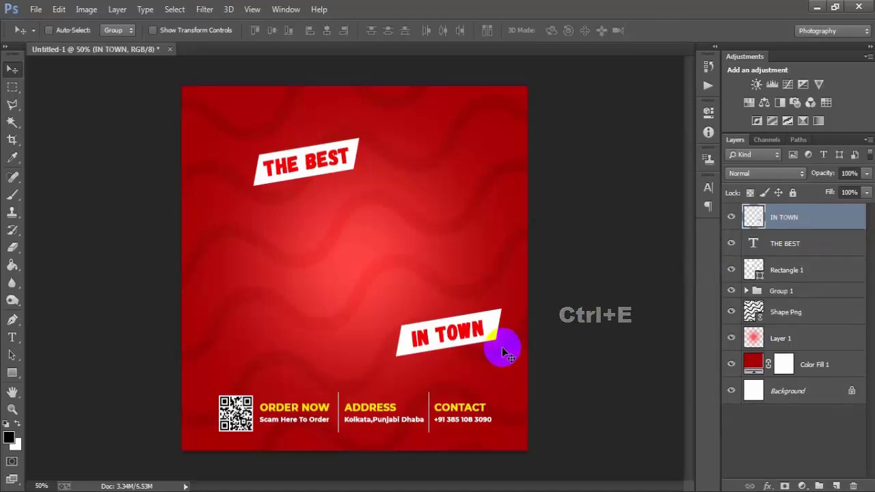
key("ctrl+t")
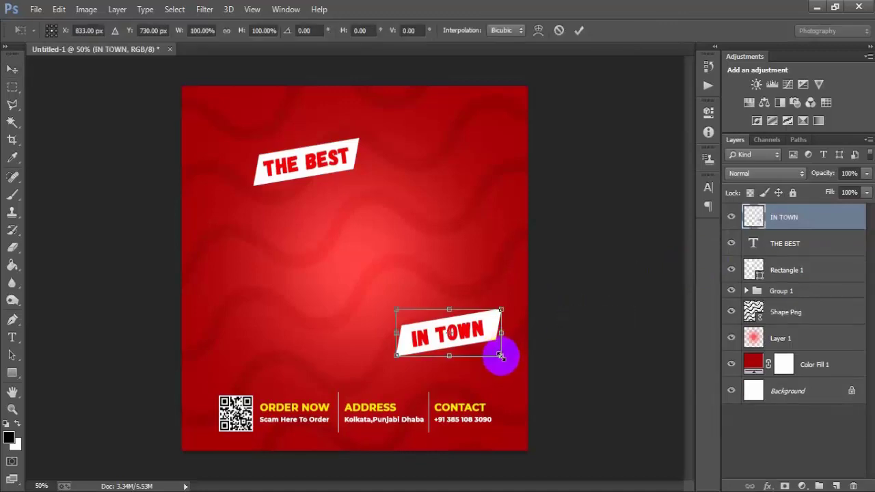
left_click_drag(501, 355, 489, 349)
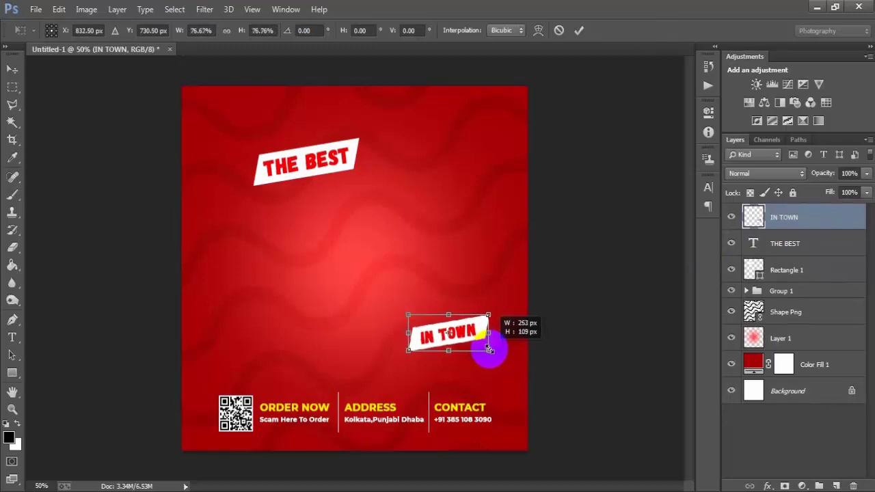
left_click(579, 30)
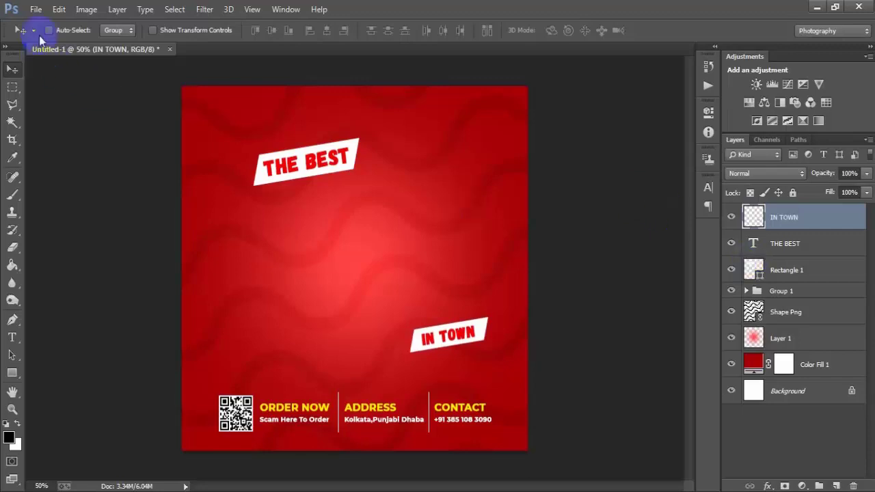
Step: Merge THE BEST text with its Rectangle 1 white box into one layer
left_click(786, 243)
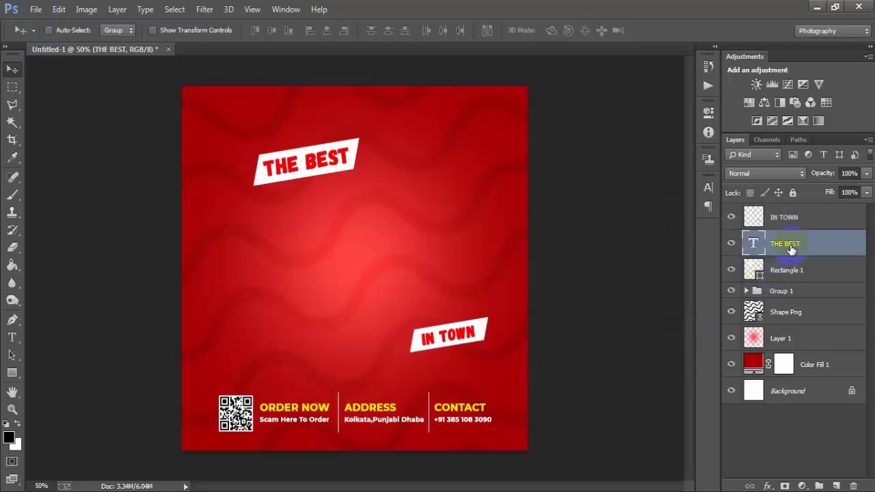
left_click(732, 270)
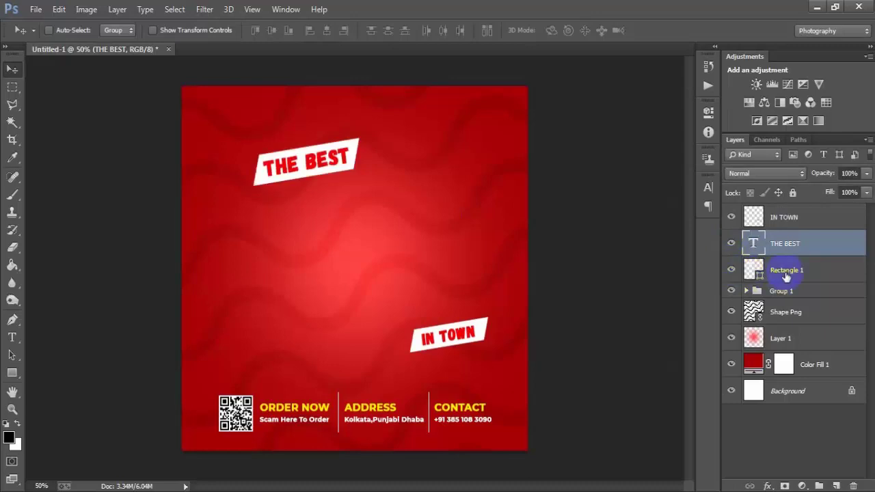
left_click(773, 272, "shift")
key("ctrl+e")
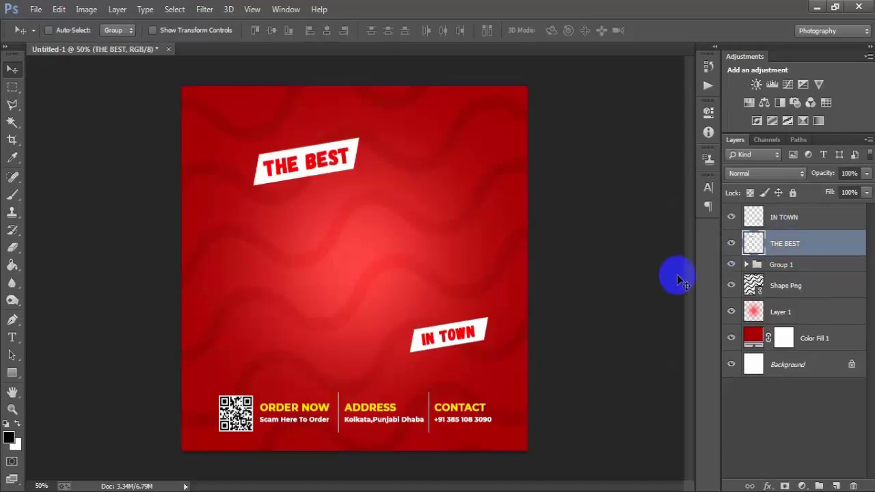
Step: Place the Shape 2png flame banner image into the poster as a linked file
left_click(784, 216)
left_click(36, 9)
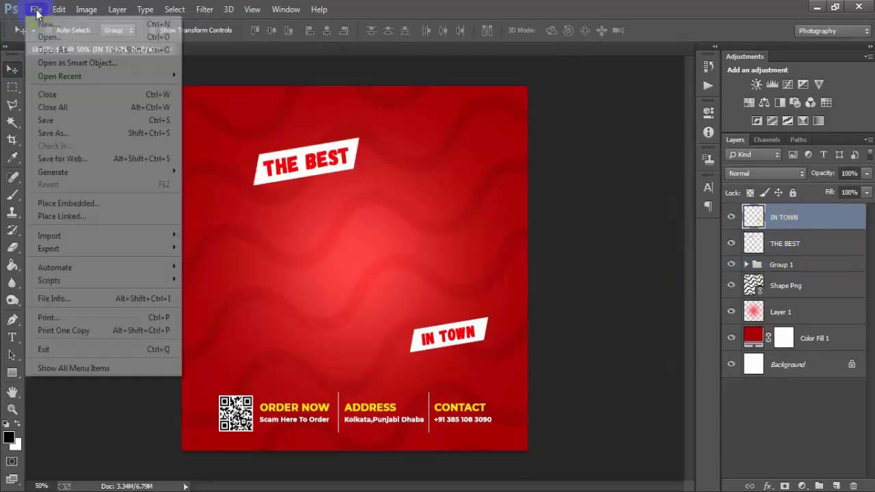
left_click(76, 215)
left_click(228, 136)
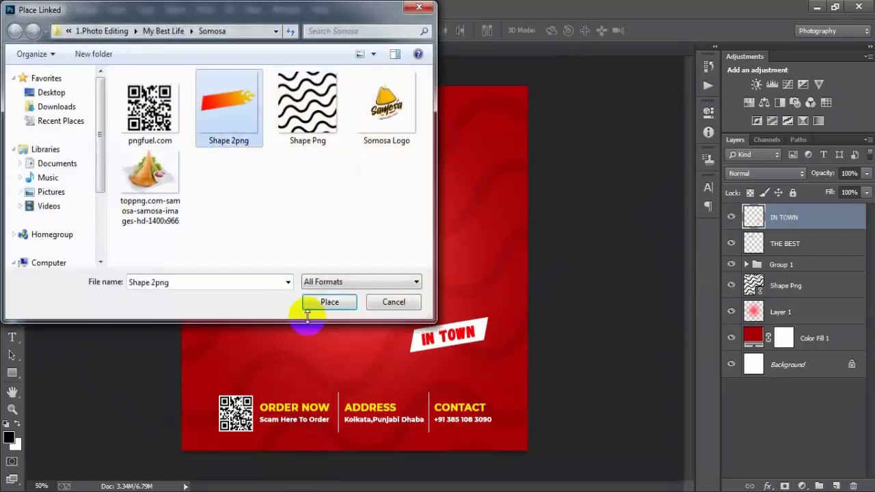
left_click(319, 301)
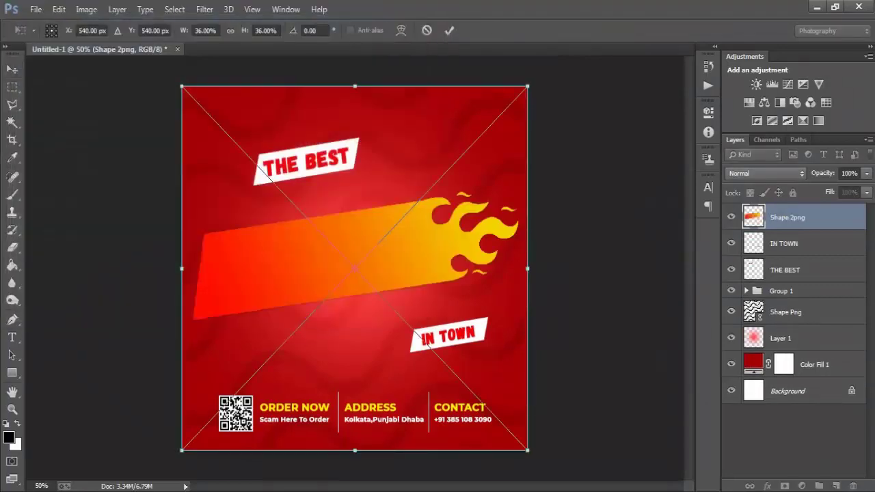
Step: Scale down, slightly tilt and position the flame banner, then rasterize its layer
left_click_drag(526, 451, 485, 400)
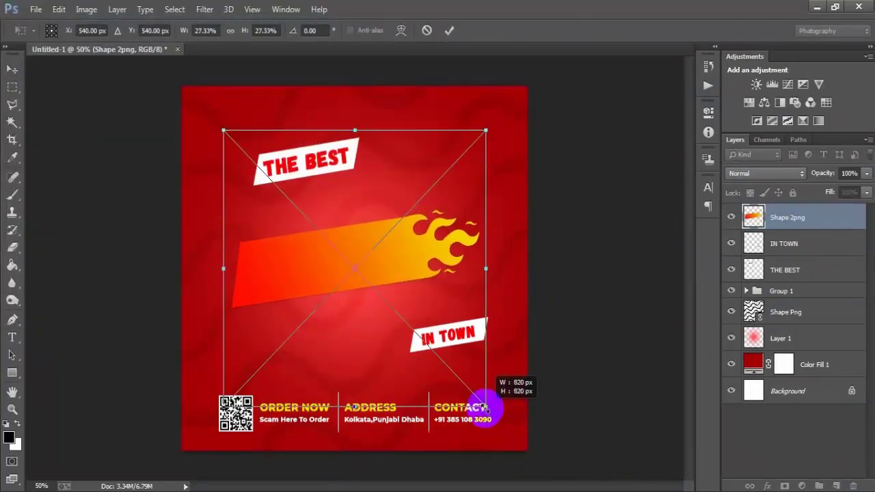
left_click_drag(400, 280, 406, 233)
left_click_drag(491, 351, 487, 342)
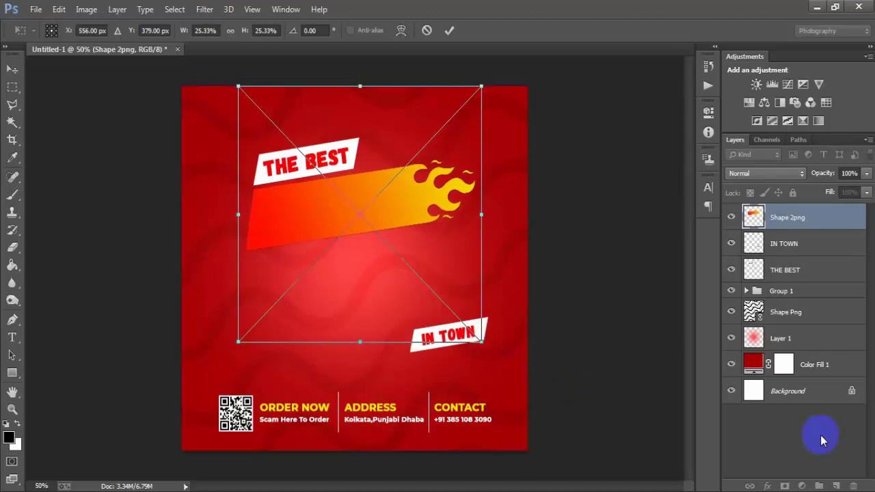
key("Up")
key("Up")
key("Up")
key("Up")
key("Up")
key("Up")
key("Left")
key("Left")
key("Left")
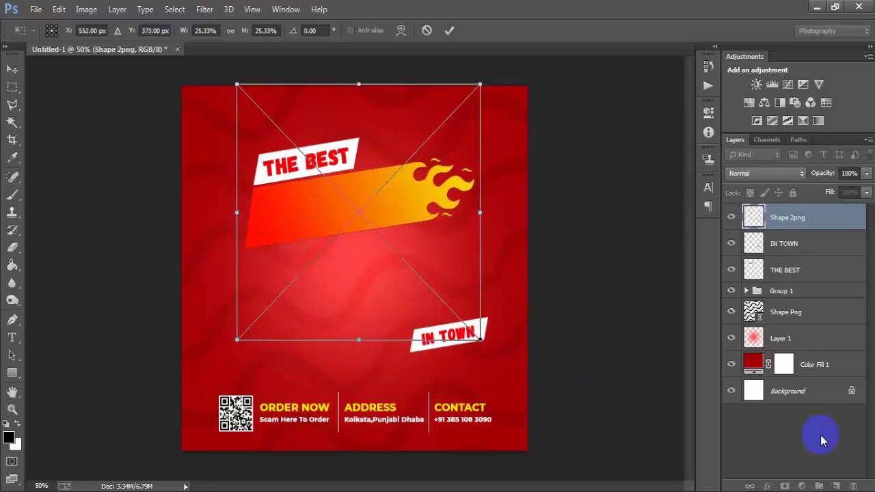
left_click_drag(492, 357, 498, 355)
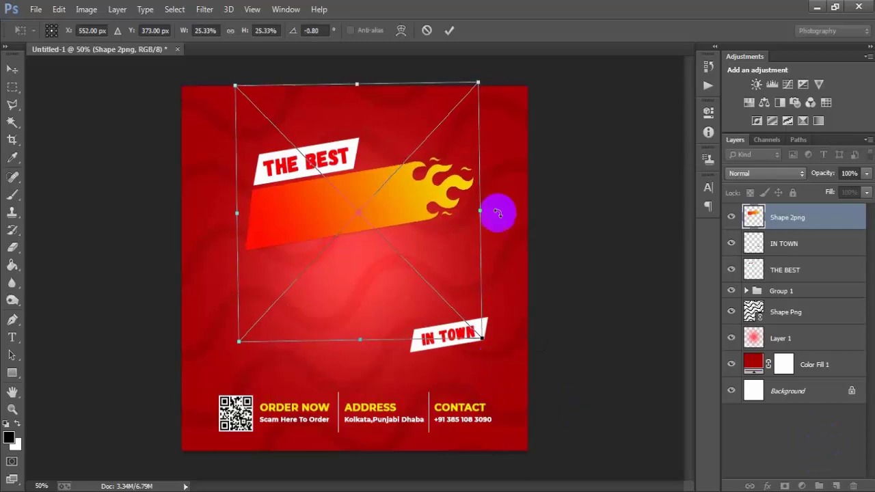
key("Up")
key("Up")
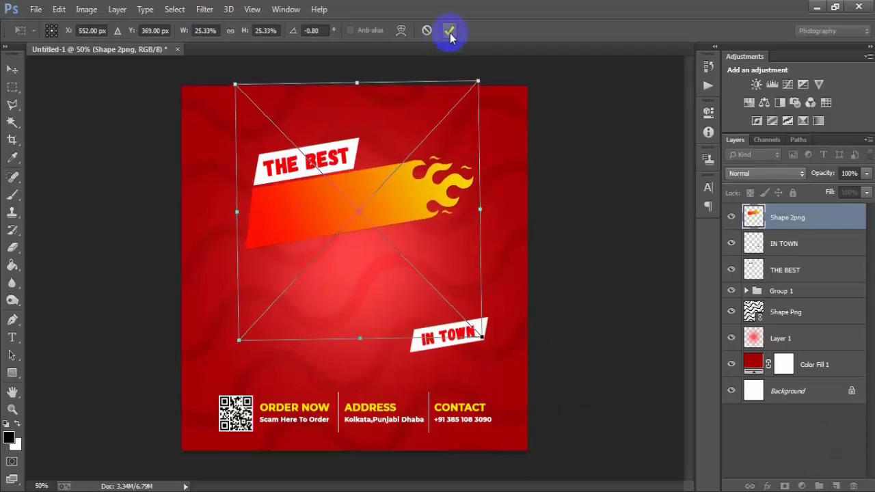
left_click(449, 31)
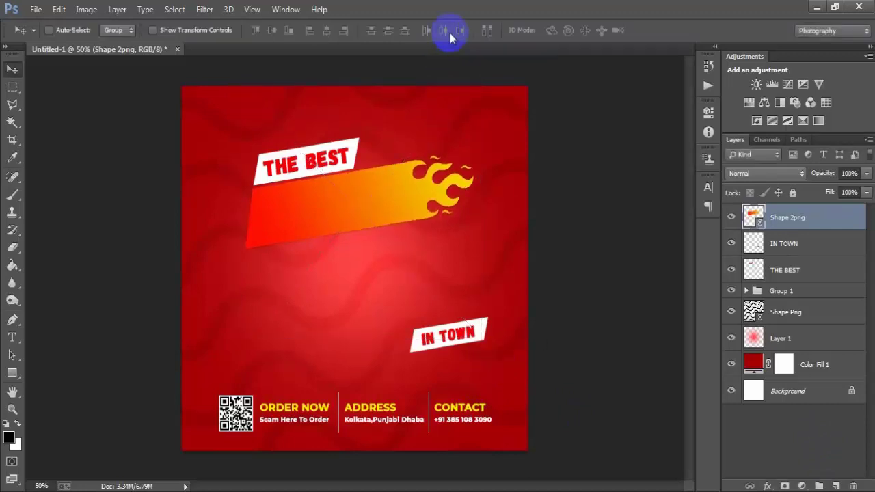
right_click(825, 225)
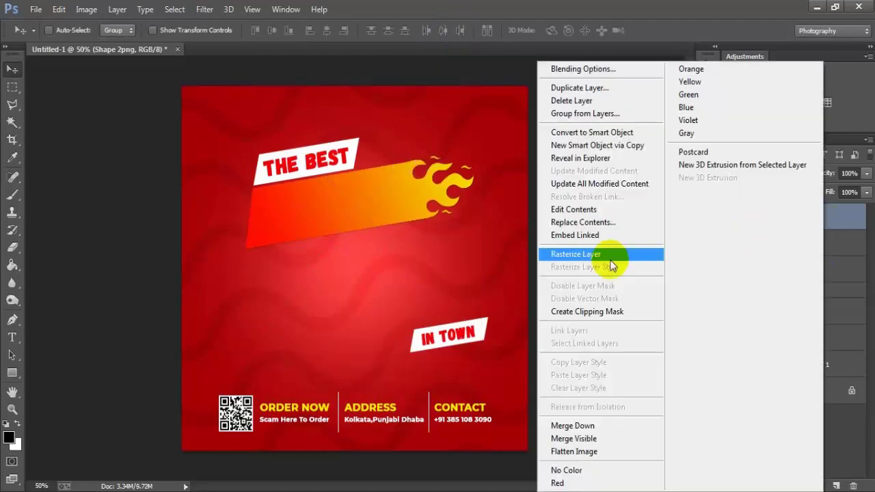
left_click(603, 254)
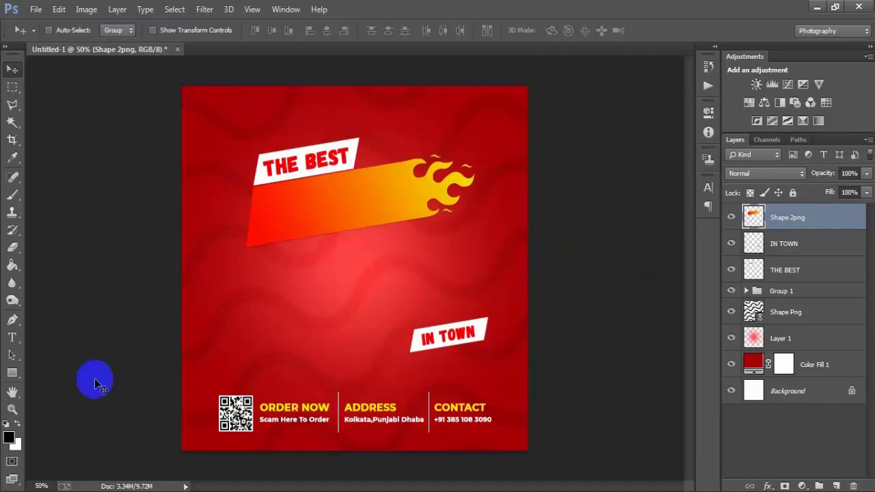
Step: Type SOMOSA in white text just below the flame banner
left_click(12, 337)
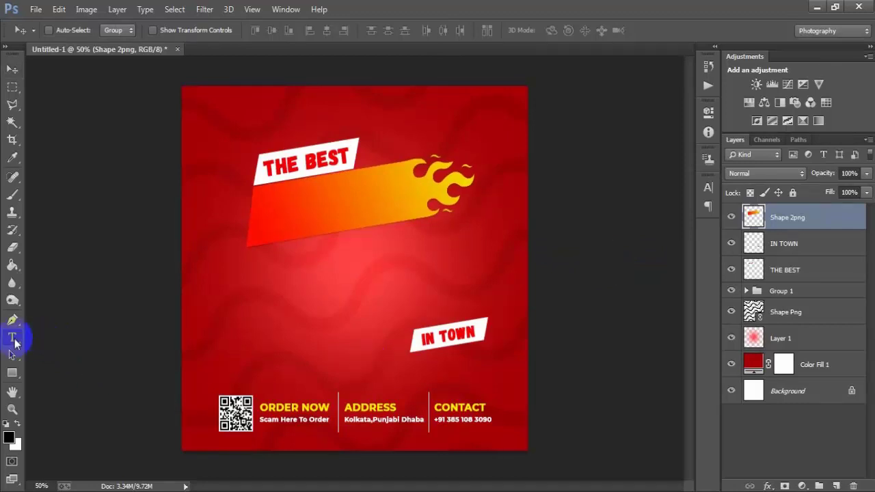
left_click(252, 290)
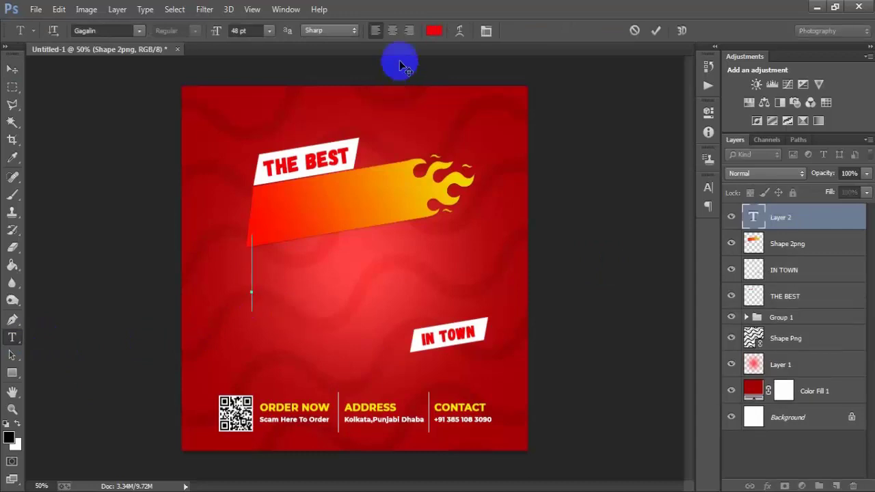
left_click(431, 33)
left_click_drag(390, 137, 253, 97)
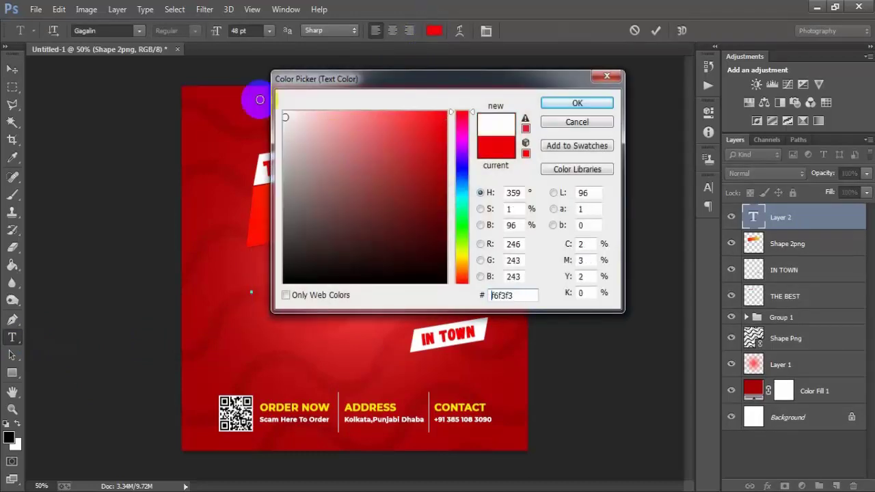
left_click(551, 103)
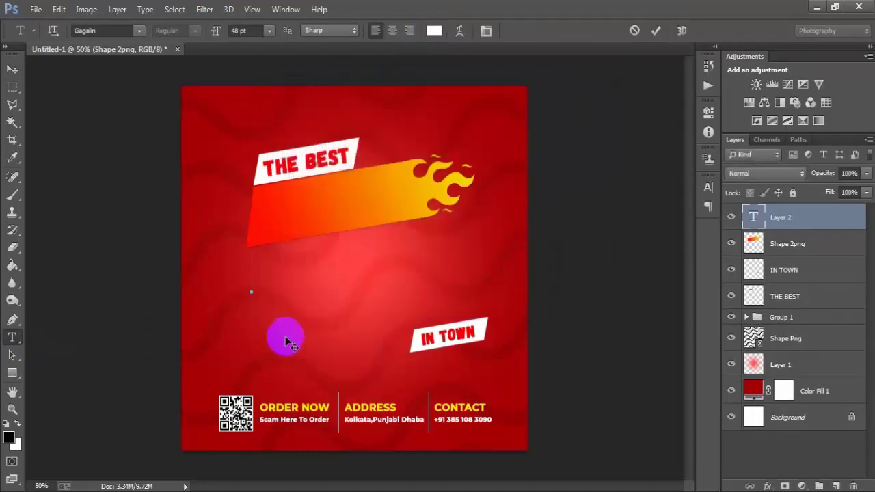
type("SO")
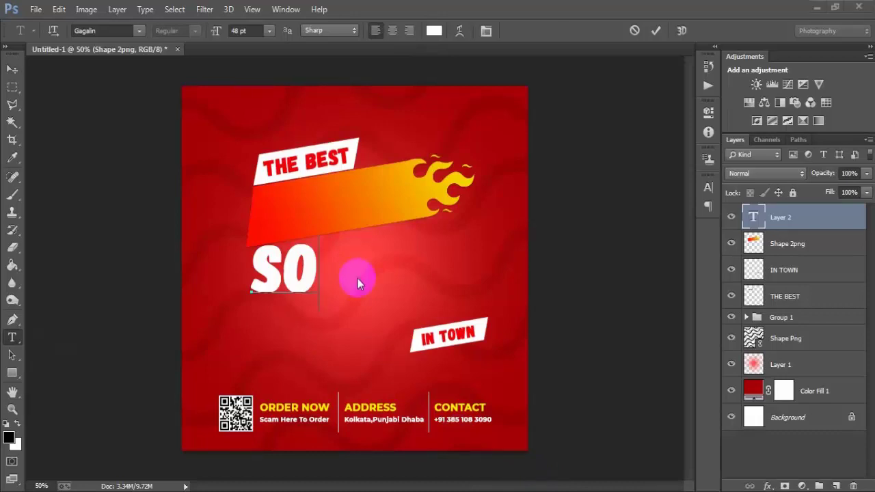
type("M")
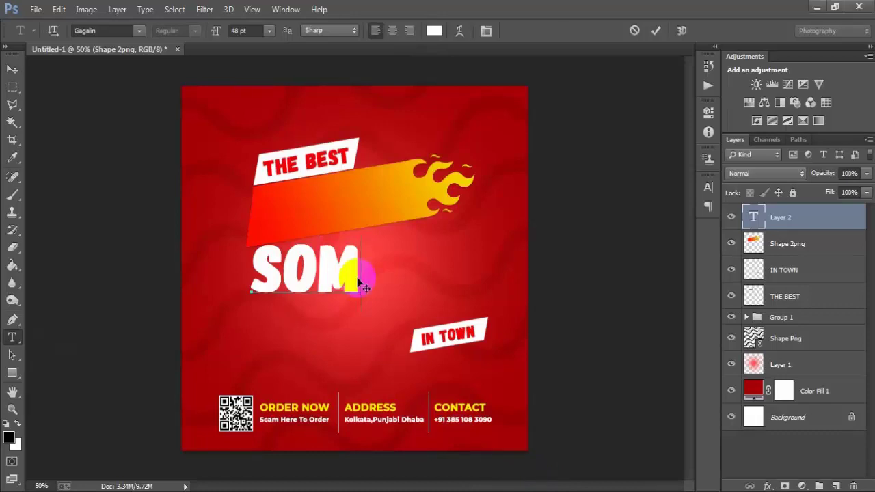
type("OSA")
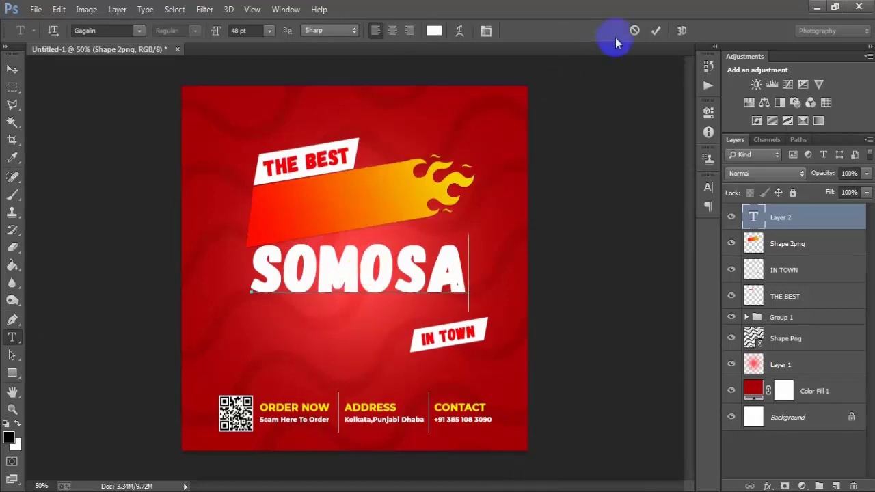
left_click(654, 33)
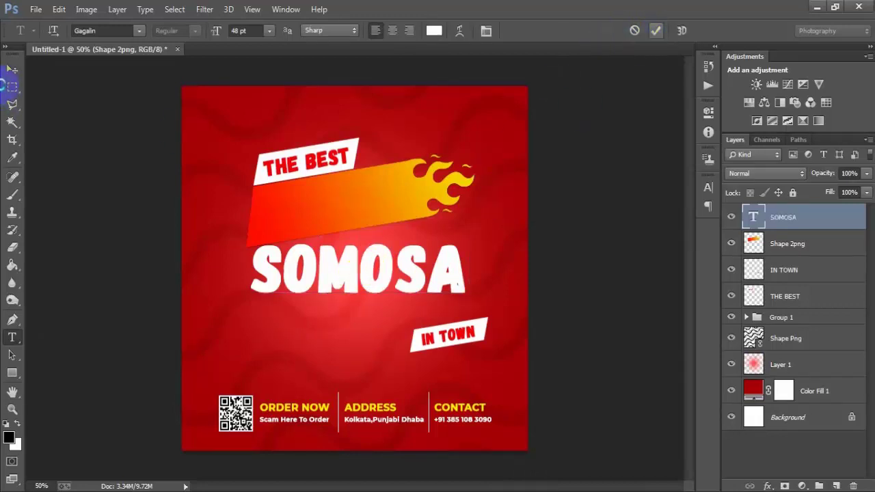
left_click(12, 71)
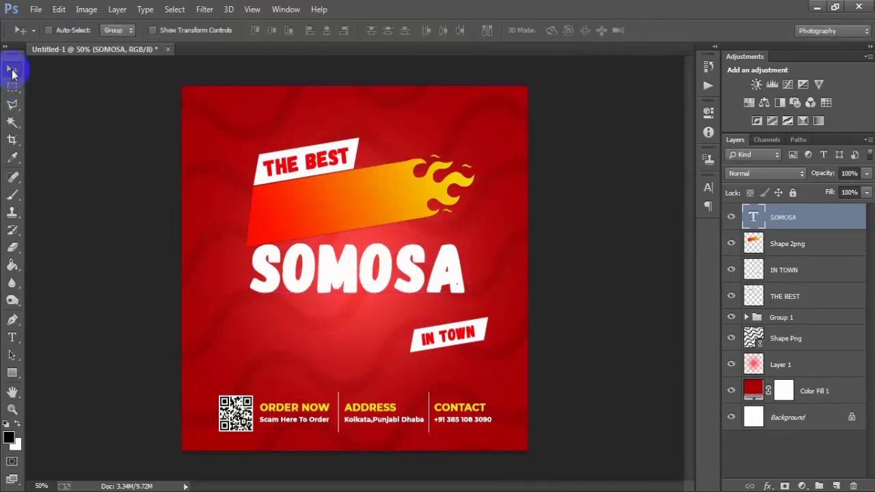
Step: Change the SOMOSA title font to 28 Days Later
left_click(708, 188)
left_click(591, 194)
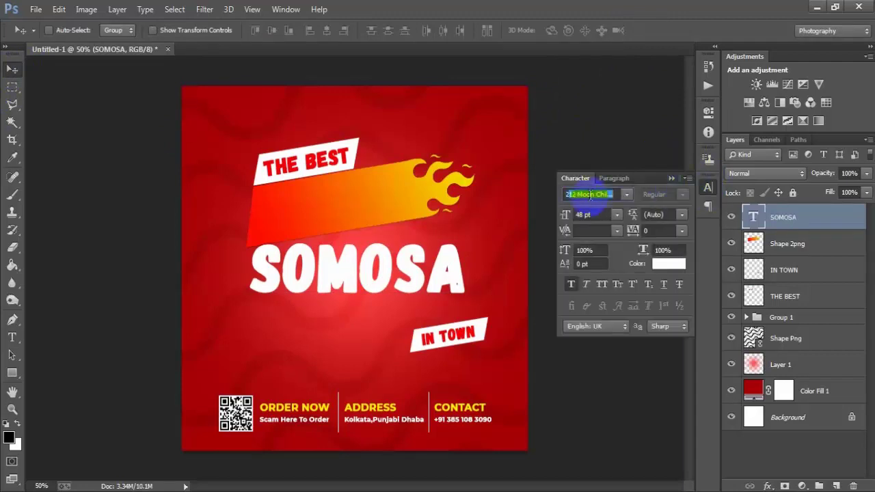
type("28 Days Later")
key("Return")
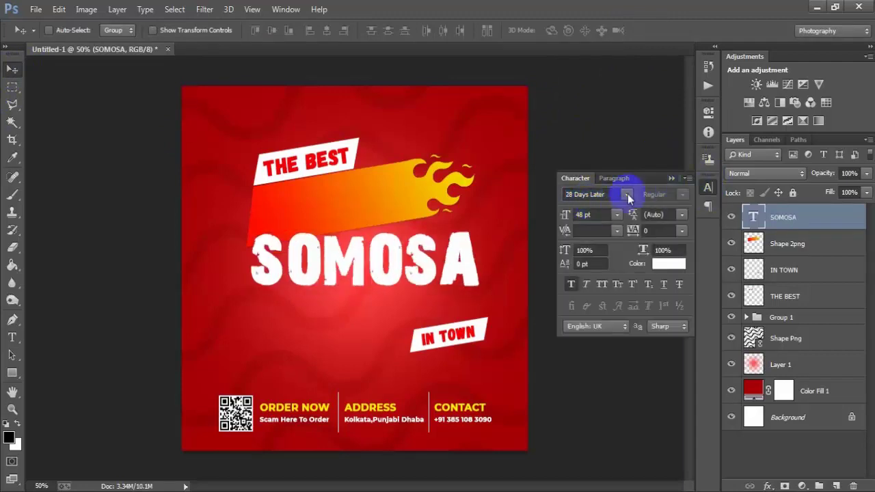
left_click(671, 178)
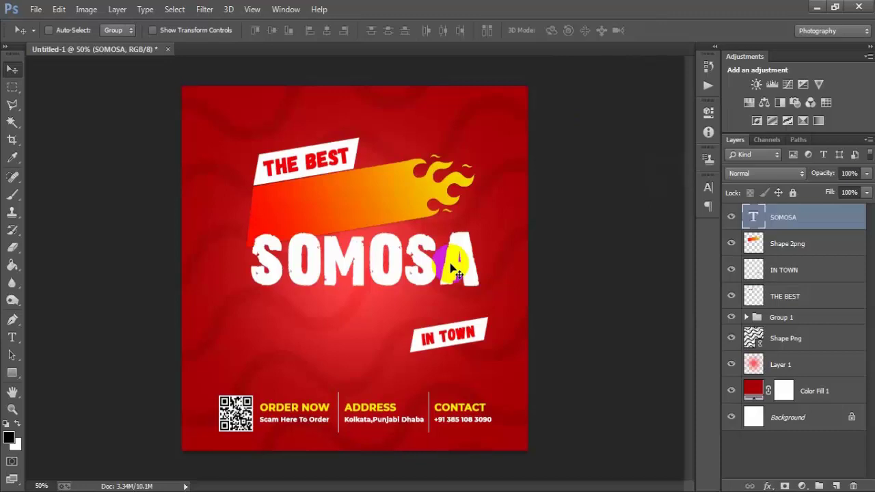
Step: Scale, stretch and tilt SOMOSA about -9° so it sits on the flame banner
key("ctrl+t")
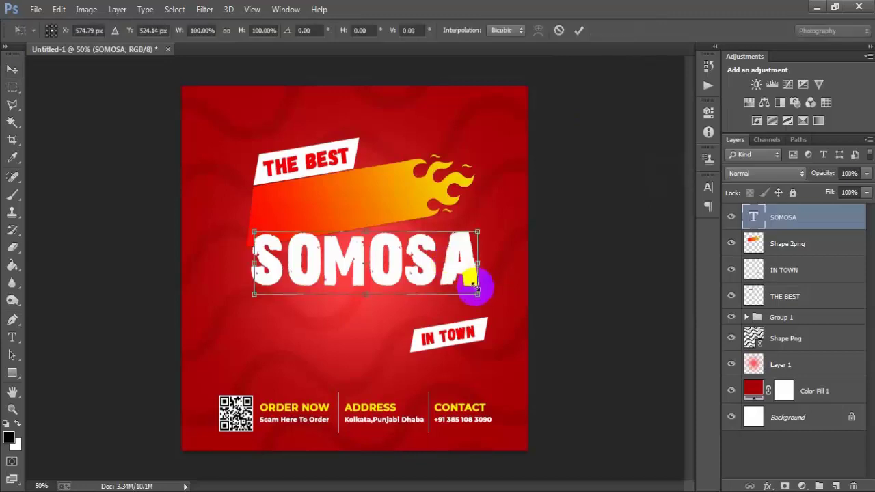
mouse_move(476, 291)
left_mouse_down()
mouse_move(450, 273)
mouse_move(465, 296)
left_mouse_up()
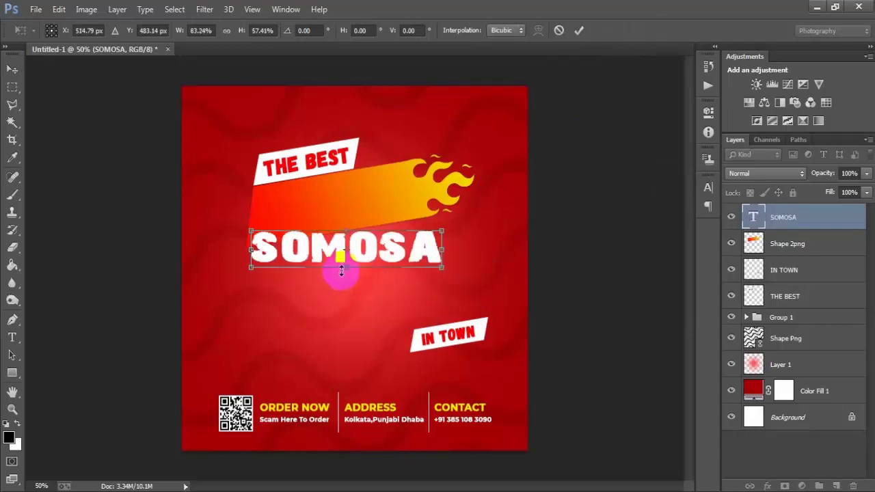
left_click_drag(347, 270, 348, 288)
mouse_move(441, 285)
left_mouse_down()
mouse_move(446, 294)
mouse_move(458, 279)
left_mouse_up()
mouse_move(353, 272)
left_mouse_down()
mouse_move(359, 206)
mouse_move(378, 260)
left_mouse_up()
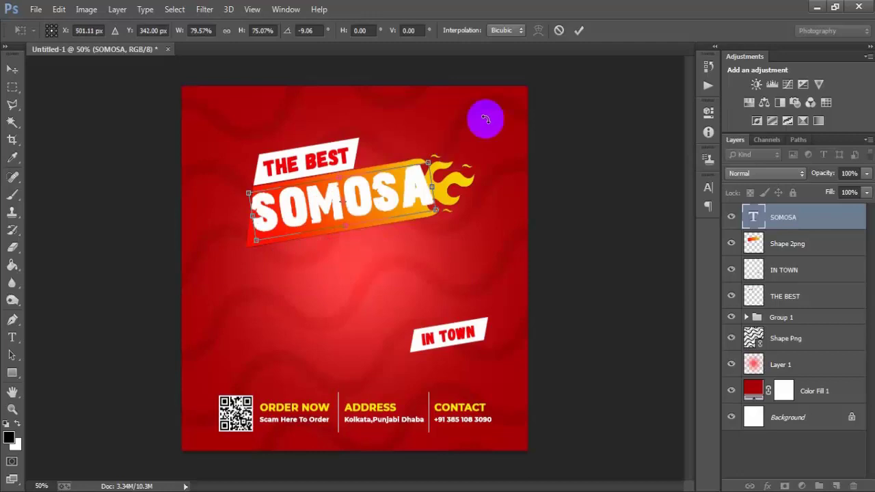
left_click(578, 30)
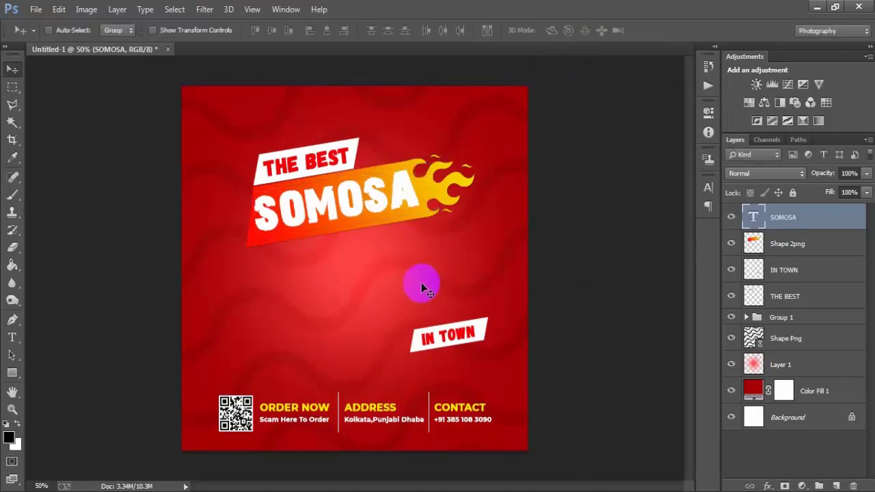
Step: Move IN TOWN up beneath the SOMOSA banner, rotate it slightly and nudge it into place
left_click(786, 272)
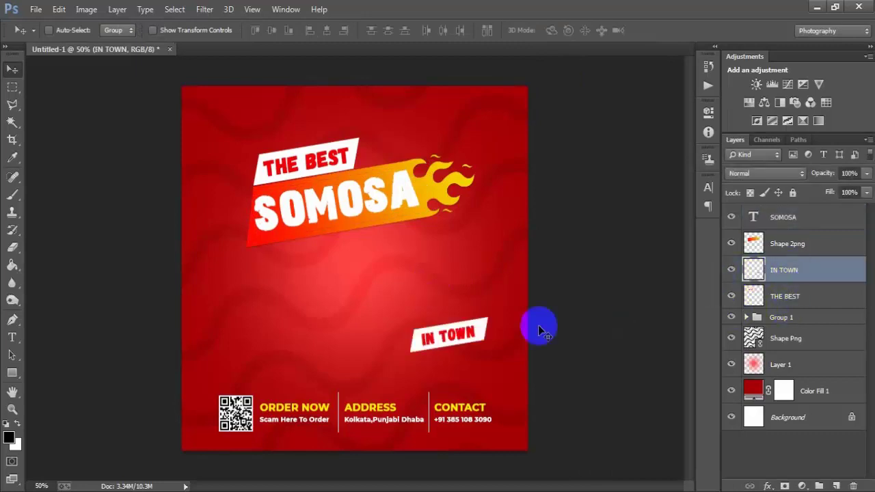
left_click_drag(513, 350, 477, 249)
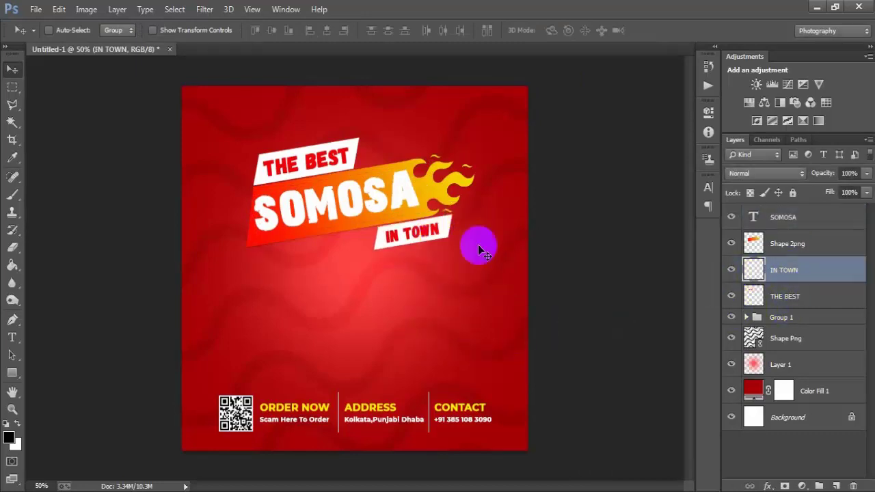
key("ctrl+t")
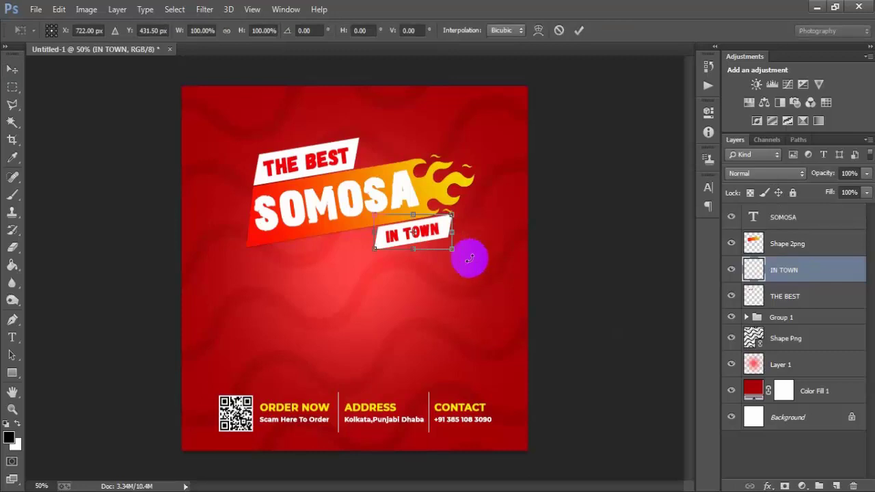
left_click_drag(469, 262, 469, 259)
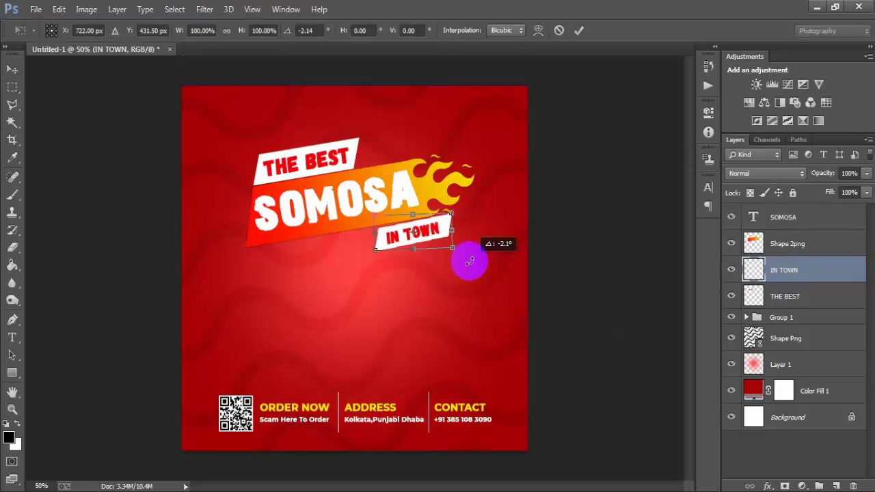
left_click(578, 30)
key("Down")
key("Down")
key("Left")
key("Left")
key("Left")
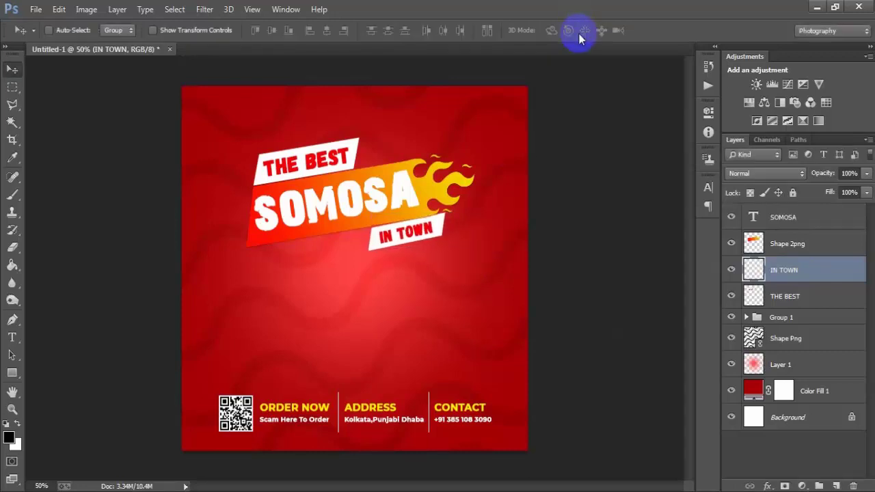
key("Left")
key("Left")
key("Left")
key("Left")
key("Left")
key("Left")
key("Down")
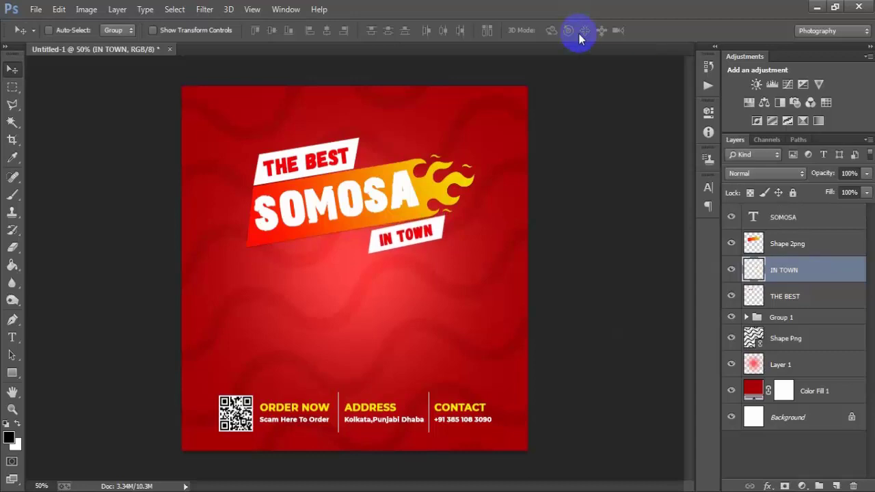
Step: Tilt IN TOWN a bit more and nudge it up to finish its placement
key("ctrl+t")
left_click_drag(464, 269, 460, 261)
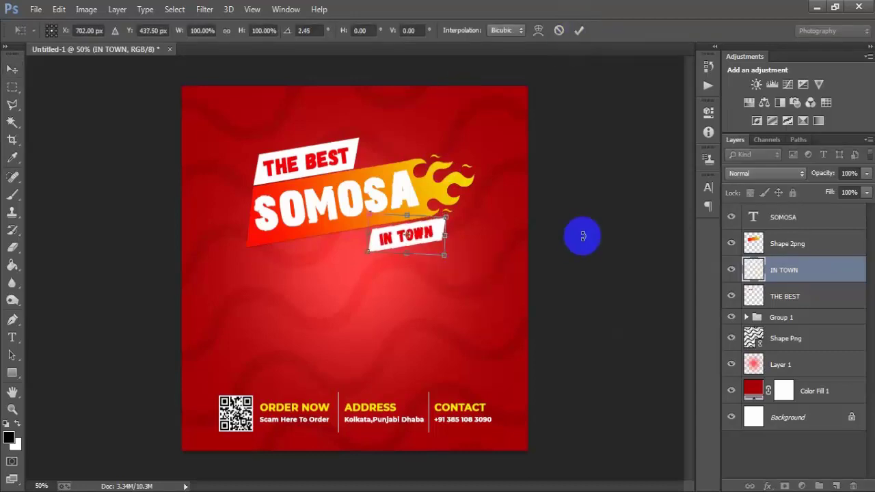
key("Up")
key("Up")
key("Up")
key("Return")
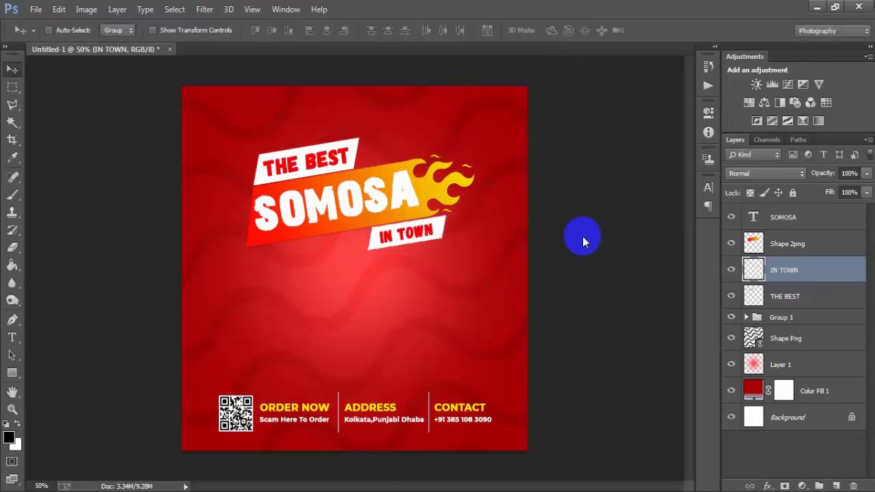
left_click(797, 217)
Step: Shift the title layers upward, then trial horizontal centring on the background and undo it
left_click(793, 301, "shift")
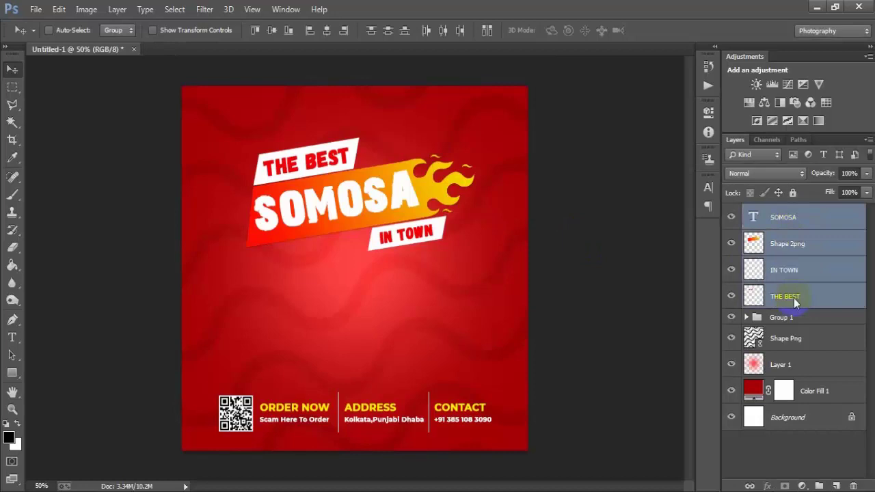
key("shift+Up")
key("shift+Up")
key("shift+Up")
key("shift+Up")
key("shift+Up")
key("shift+Up")
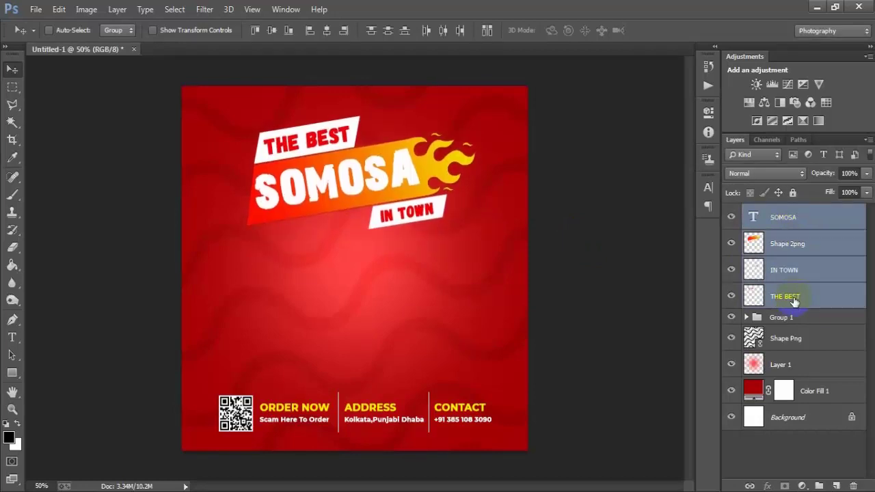
left_click(785, 426, "ctrl")
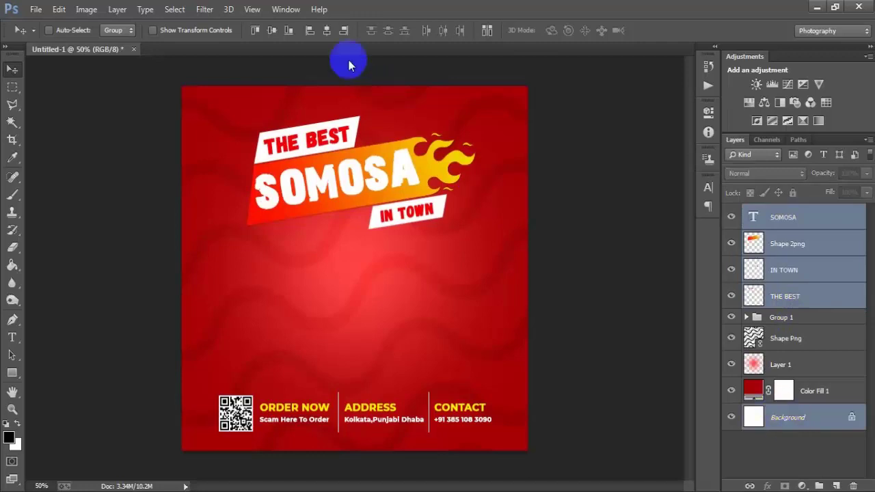
left_click(328, 30)
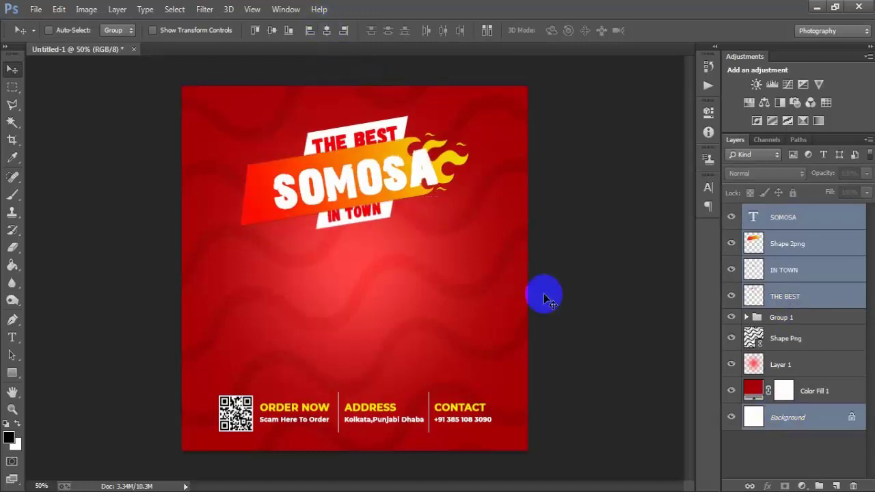
key("ctrl+z")
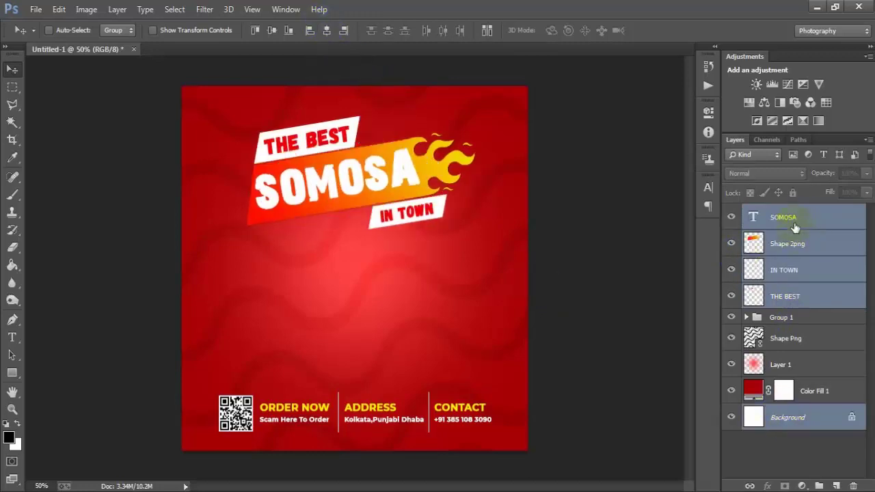
Step: Select SOMOSA together with the flame banner shape, checking each part's visibility
left_click(791, 218)
left_click(791, 244, "ctrl")
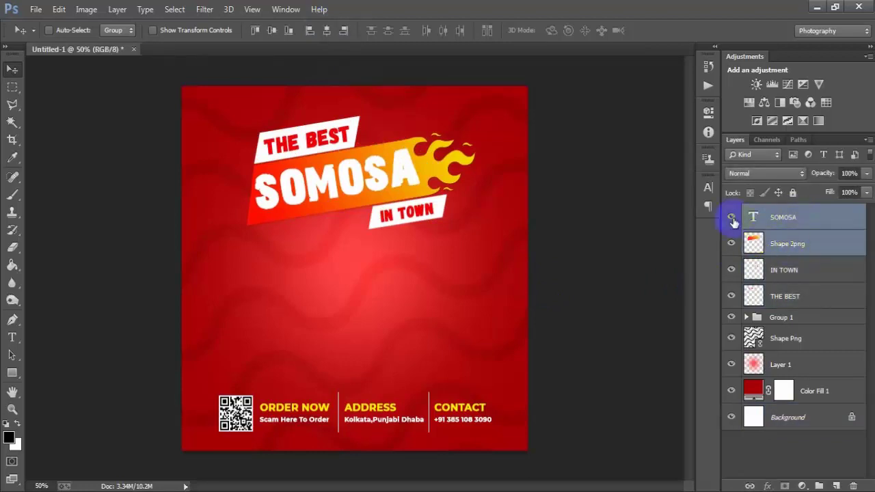
left_click(731, 217)
left_click(731, 244)
left_click(731, 243)
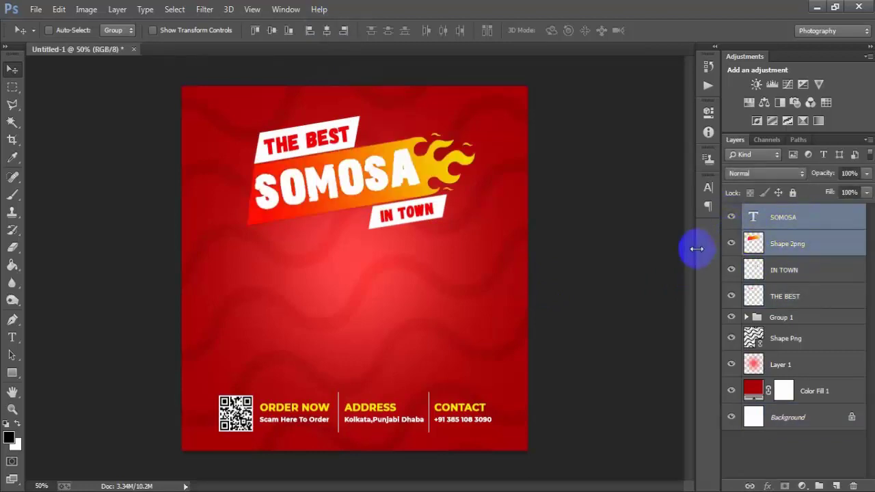
Step: Merge SOMOSA text with the Shape 2png banner, then trial horizontal centring and undo it
key("ctrl+e")
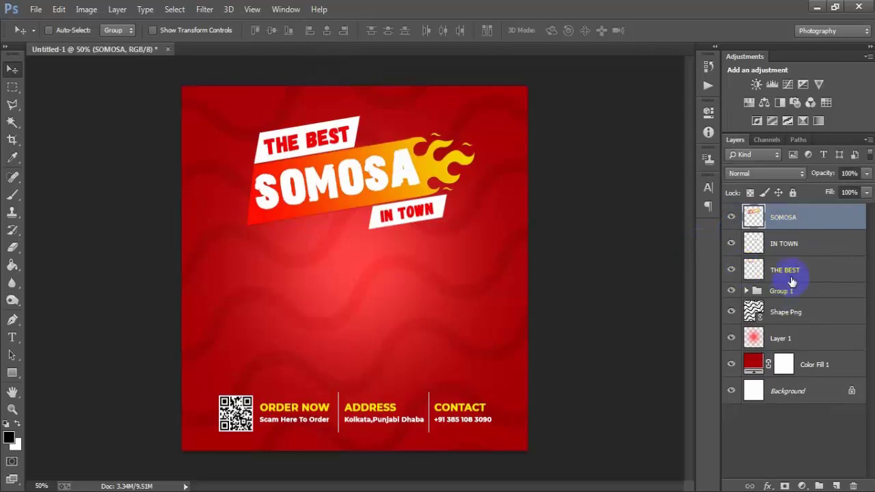
left_click(786, 271, "shift")
left_click(804, 397, "ctrl")
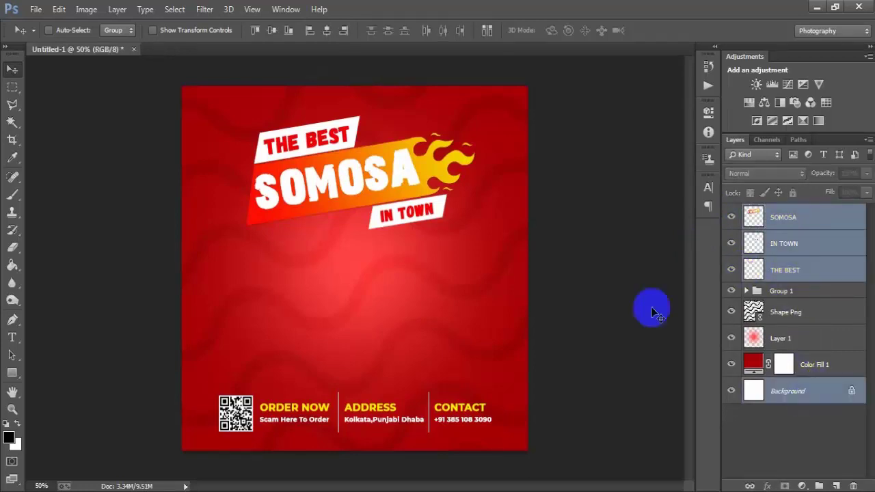
left_click(328, 32)
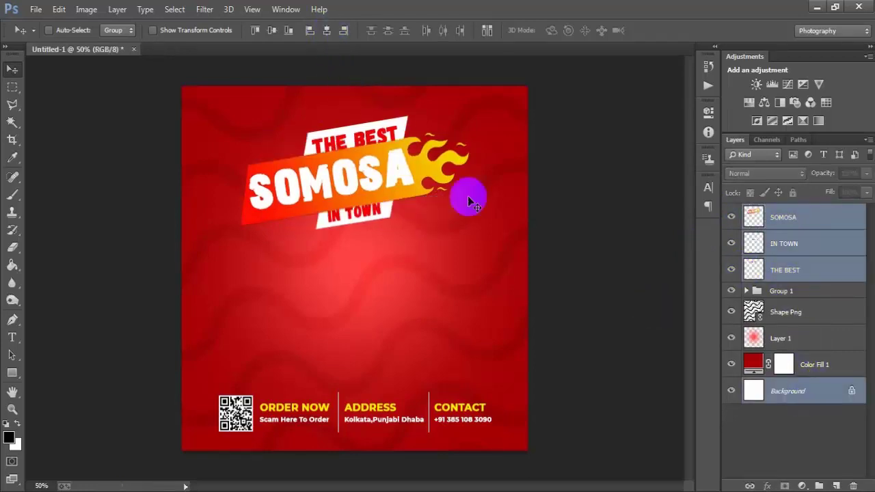
key("ctrl+z")
left_click(801, 219)
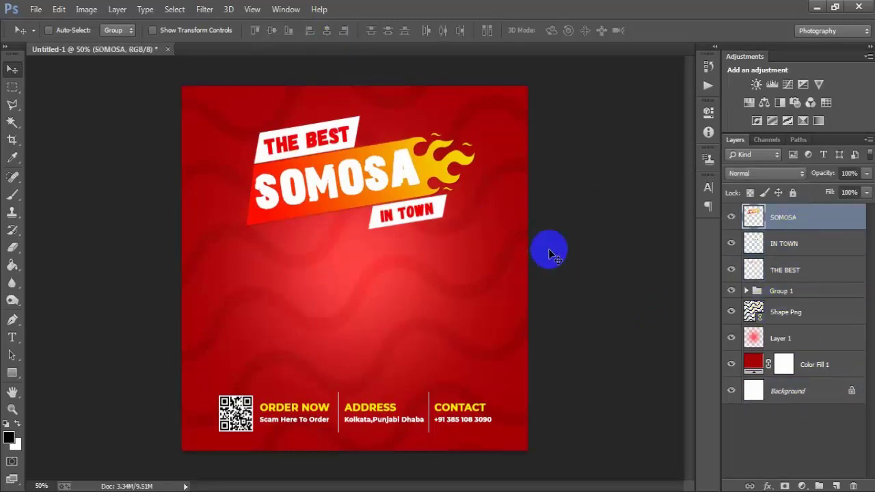
Step: Place the toppng.com-samosa photo, scale it to about 24%, and centre it beneath the title
left_click(36, 9)
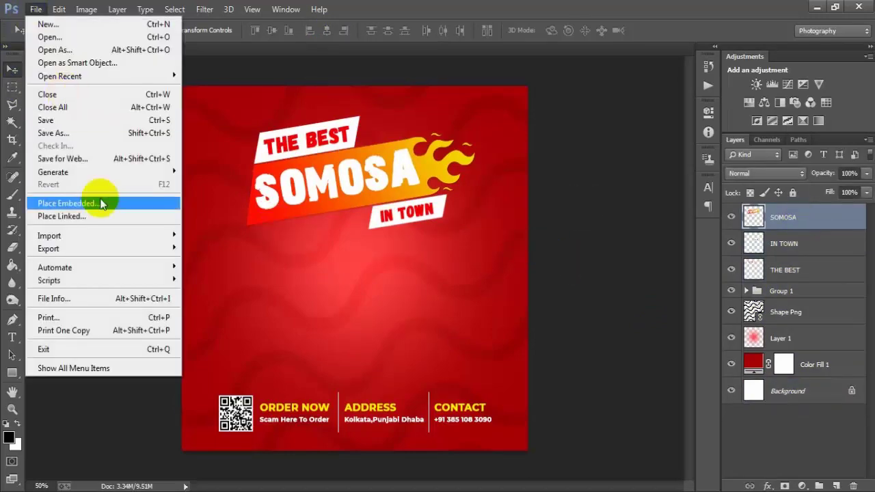
left_click(104, 216)
left_click(150, 182)
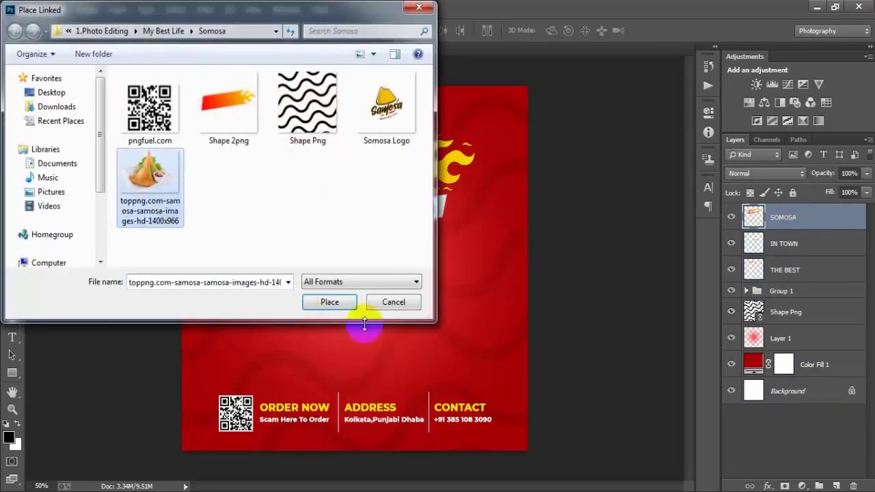
left_click(329, 302)
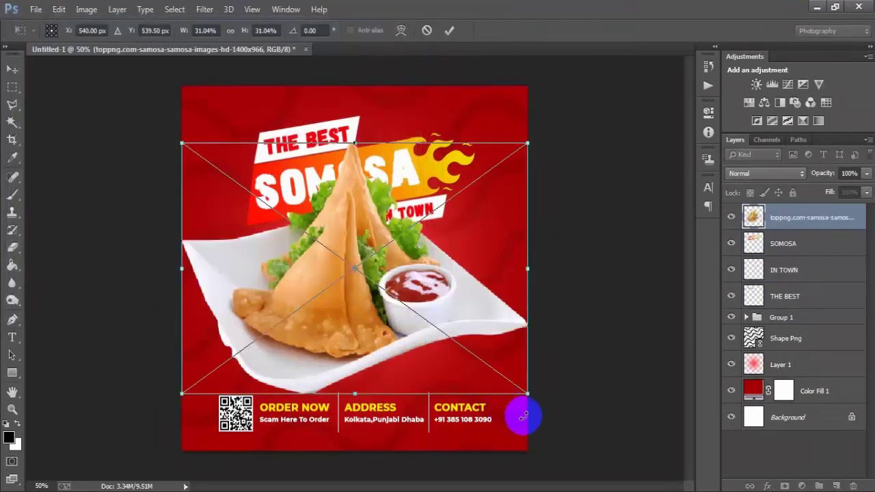
mouse_move(526, 395)
left_mouse_down()
mouse_move(491, 356)
mouse_move(484, 361)
left_mouse_up()
left_click_drag(363, 322, 354, 333)
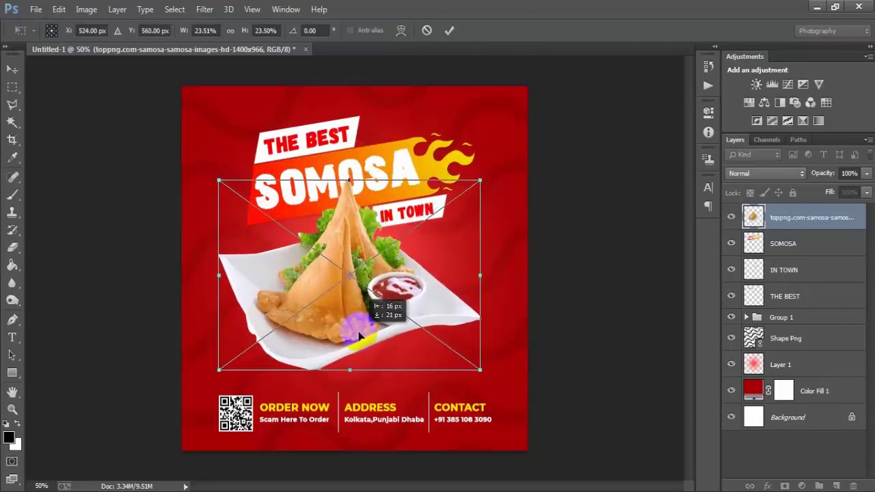
left_click_drag(476, 370, 484, 375)
left_click_drag(369, 339, 370, 345)
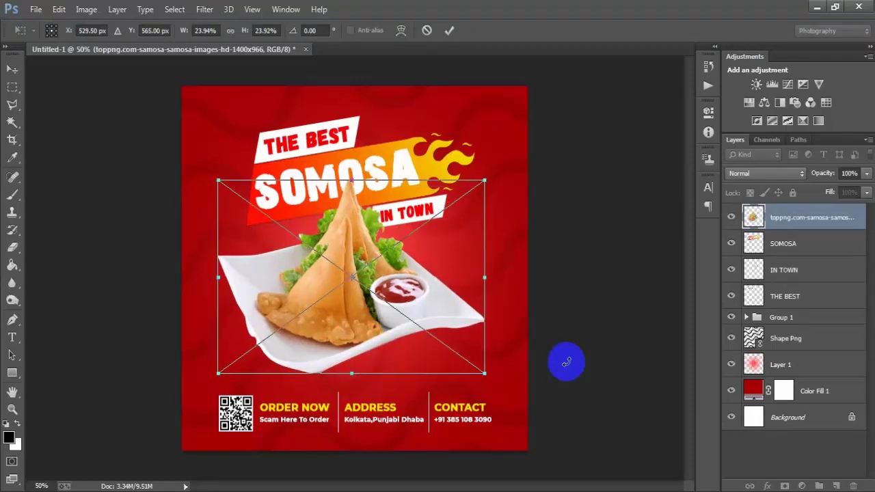
left_click(449, 30)
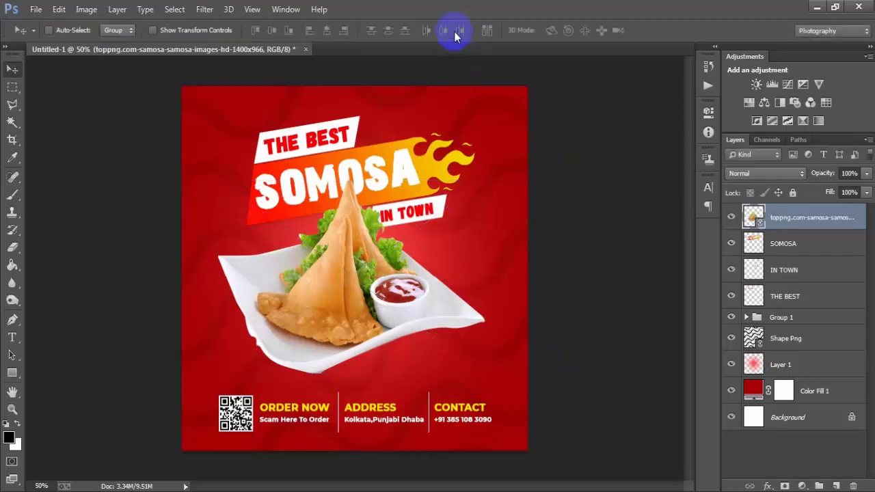
Step: Rasterize the samosa photo layer and centre it horizontally on the poster
right_click(813, 216)
left_click(622, 255)
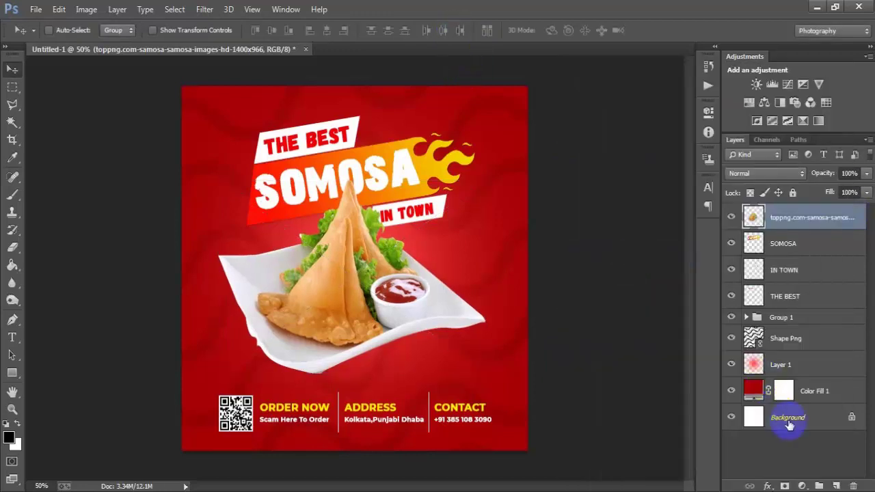
left_click(789, 424, "ctrl")
left_click(327, 30)
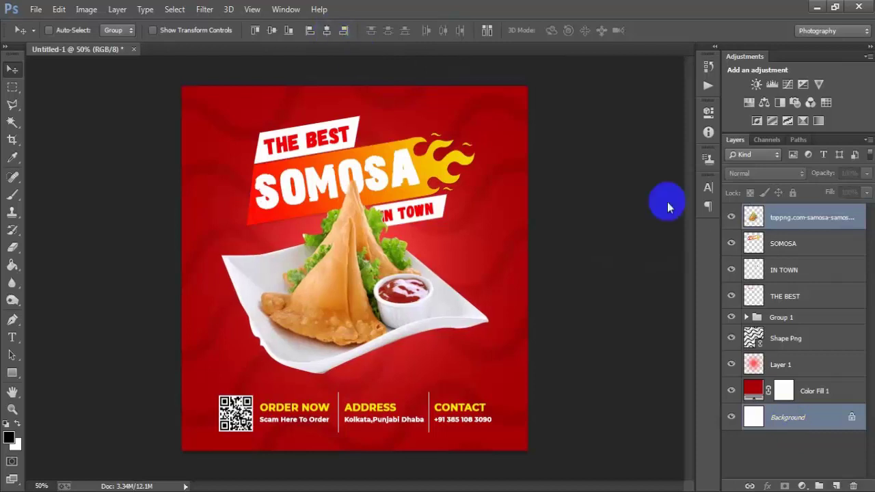
left_click(860, 220)
Step: Nudge the IN TOWN badge two pixels to the right
left_click(808, 272)
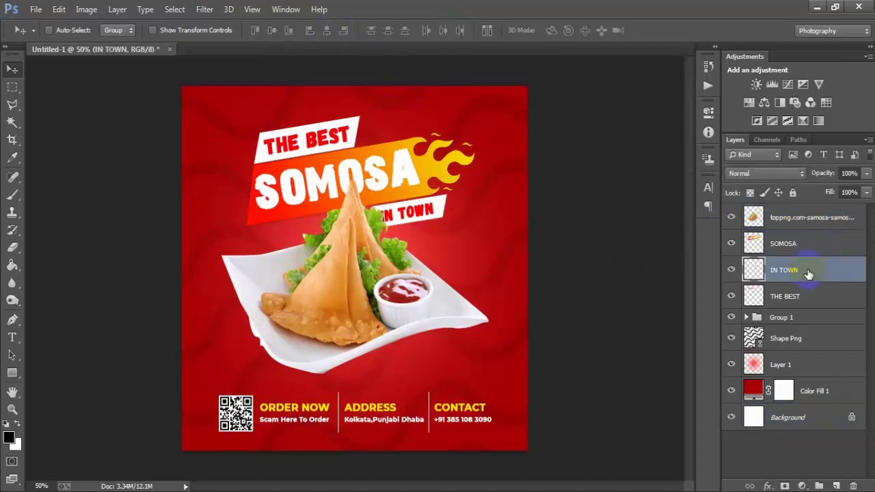
key("Right")
key("Right")
key("Right")
key("Right")
key("Right")
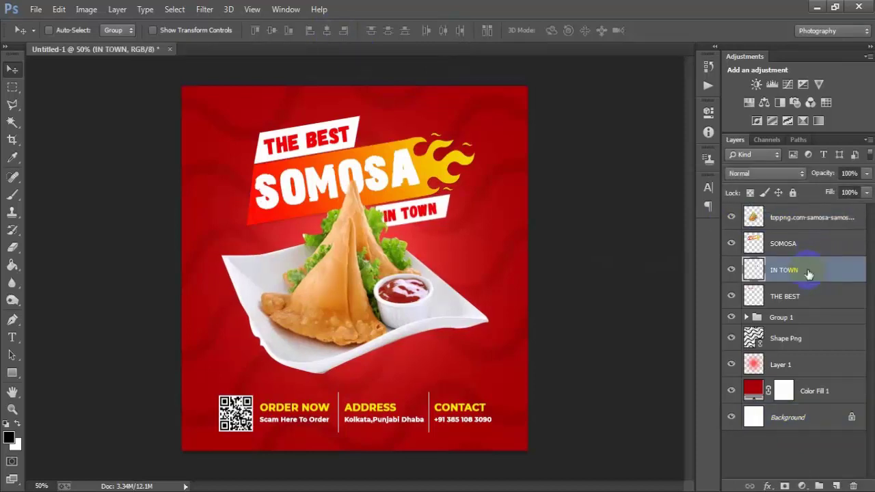
key("Right")
key("Right")
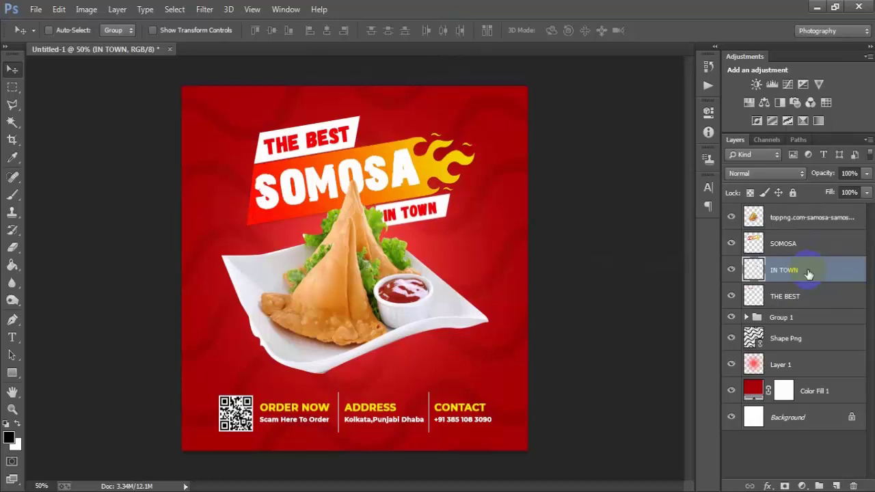
Step: Nudge the samosa photo two pixels down and open its Layer Style dialog
left_click(804, 219)
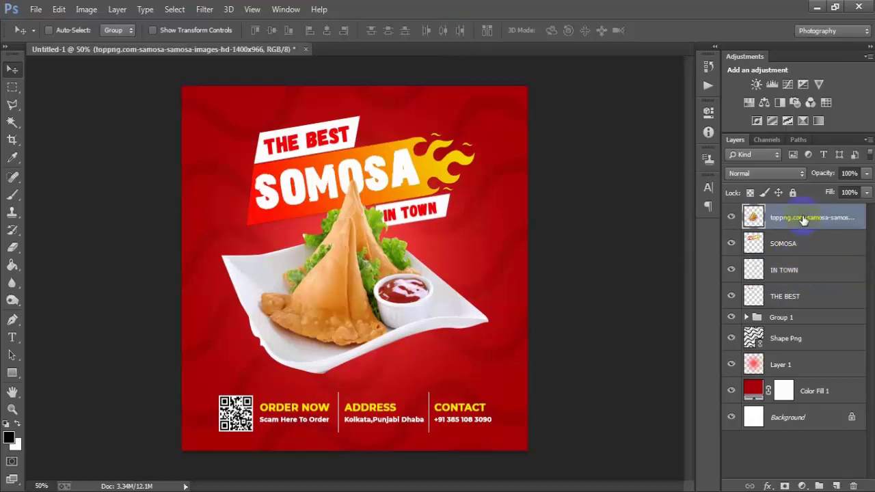
key("Down")
key("Down")
key("Down")
key("Down")
key("Down")
key("Down")
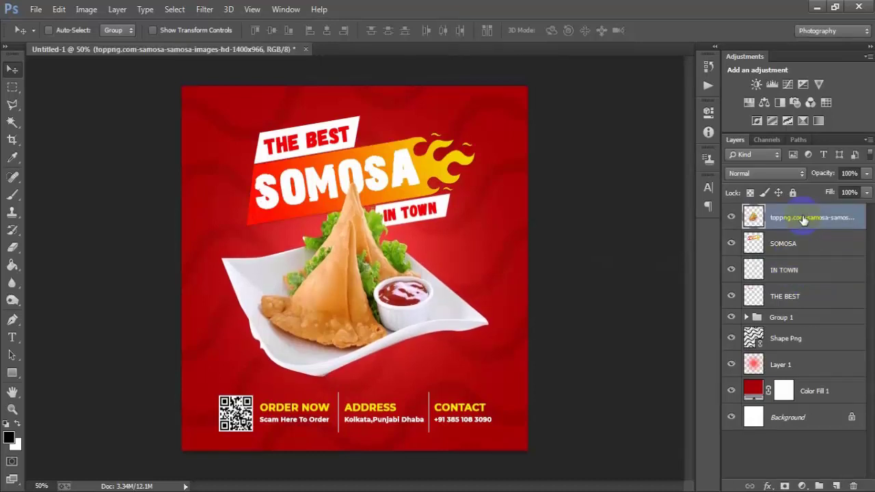
key("Down")
key("Down")
left_click(730, 217)
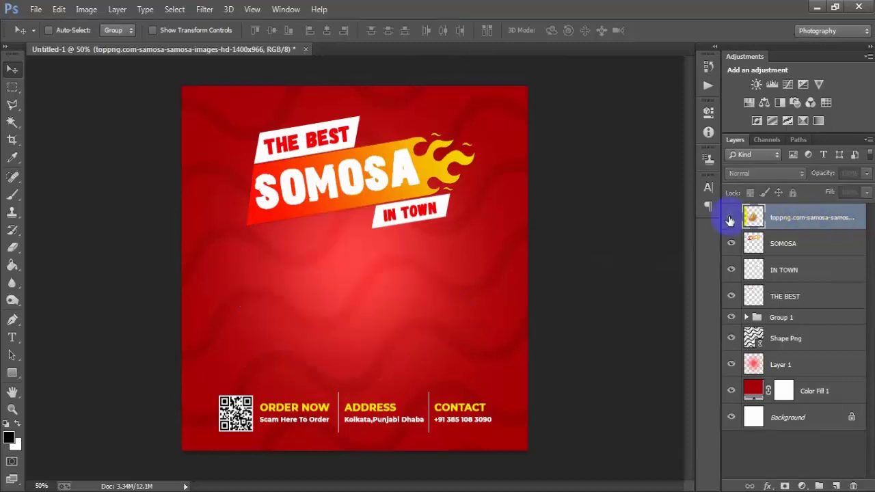
double_click(848, 217)
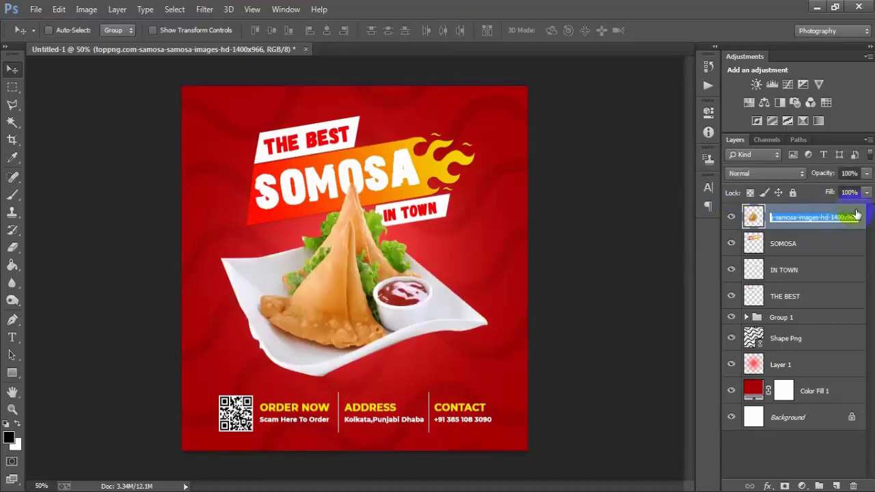
left_click(862, 214)
Step: Add a Drop Shadow to the samosa plate photo: opacity 24%, distance 15 px, spread 14%, size 8 px
double_click(853, 219)
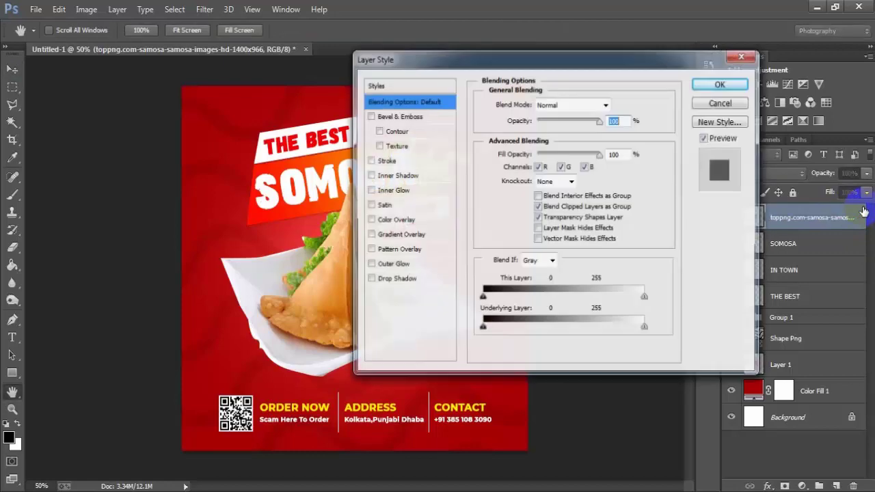
left_click_drag(566, 59, 506, 49)
left_click(350, 264)
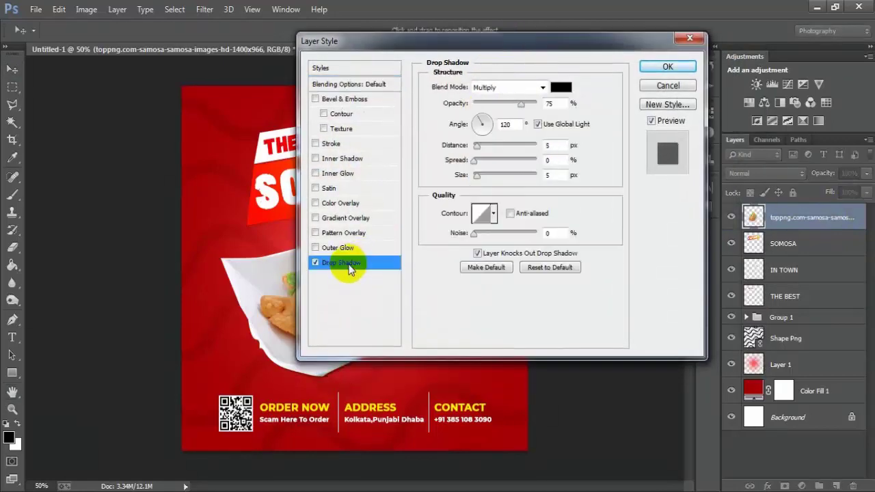
double_click(551, 104)
type("24")
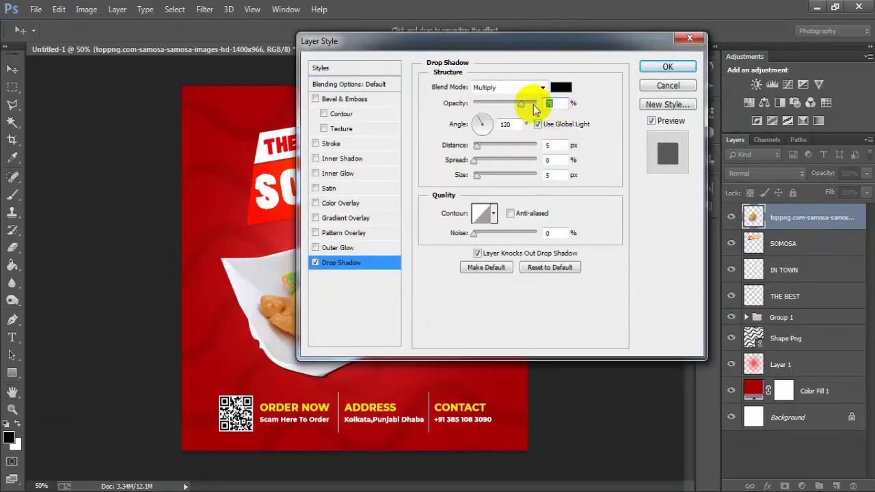
double_click(548, 146)
type("15")
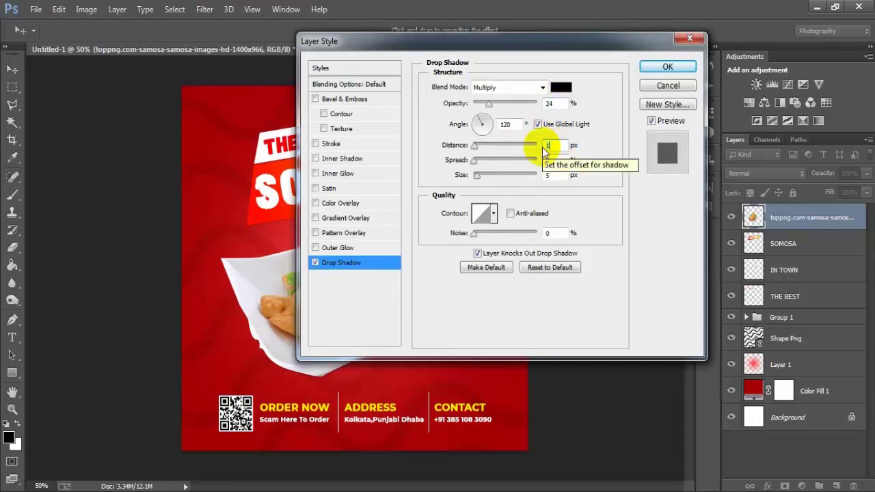
double_click(544, 160)
type("1")
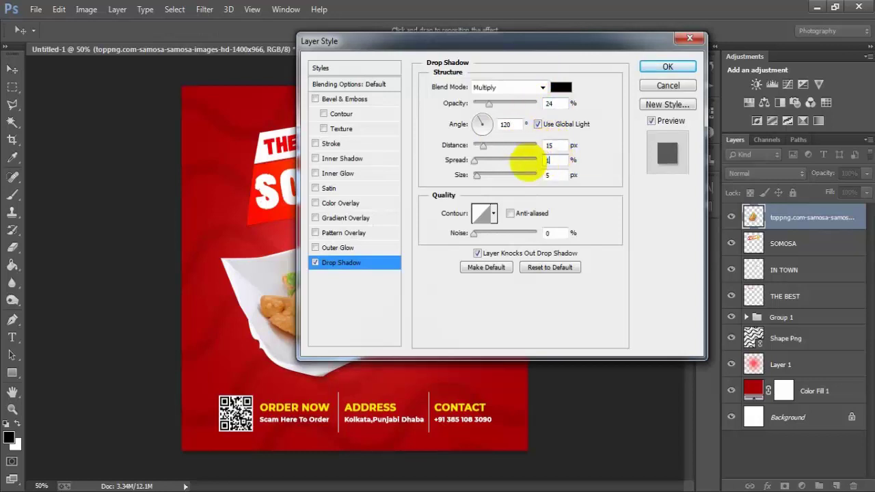
type("4")
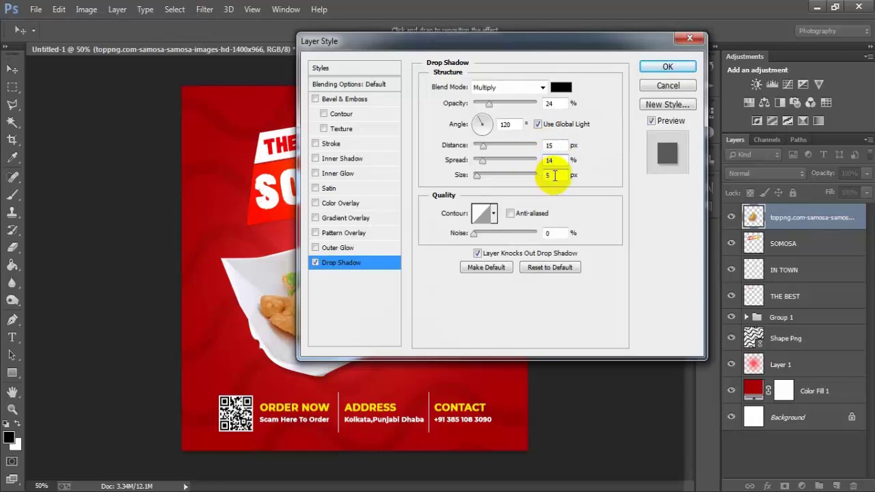
key("Tab")
type("8")
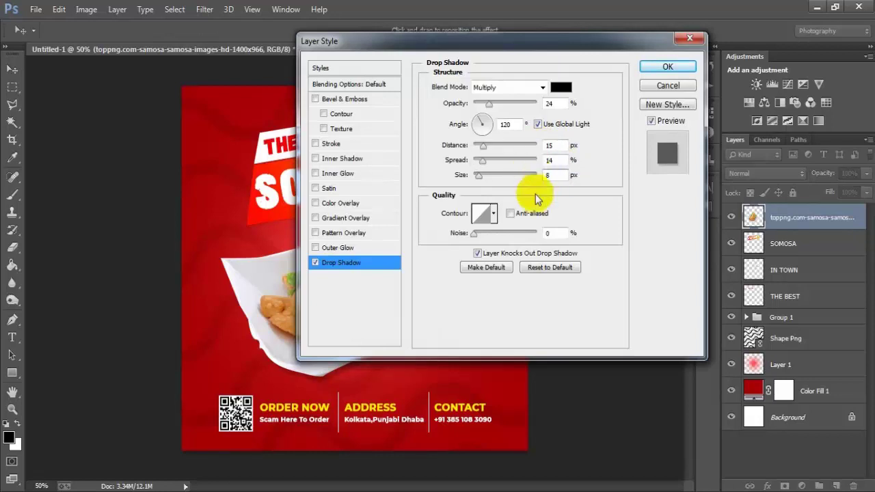
left_click_drag(573, 42, 749, 60)
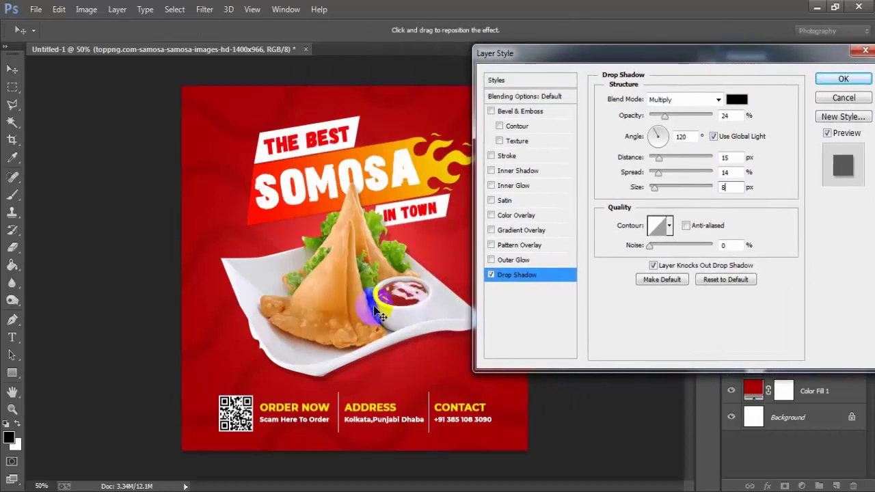
left_click(832, 81)
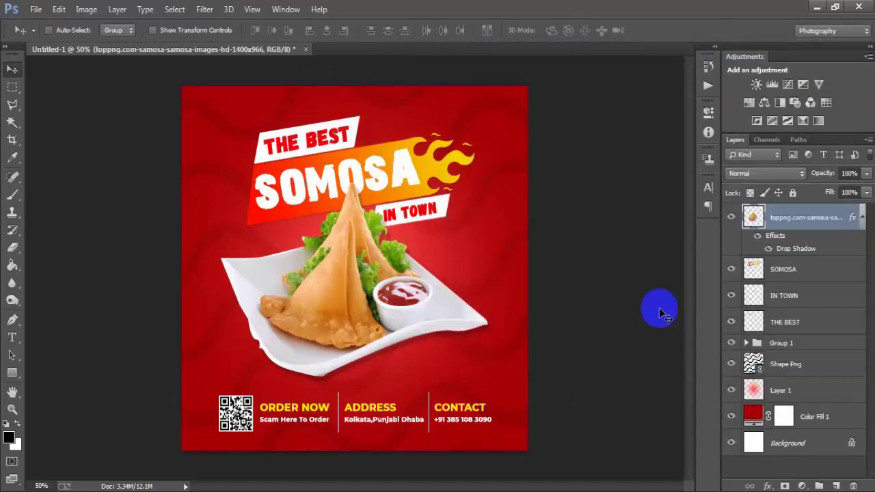
left_click(862, 219)
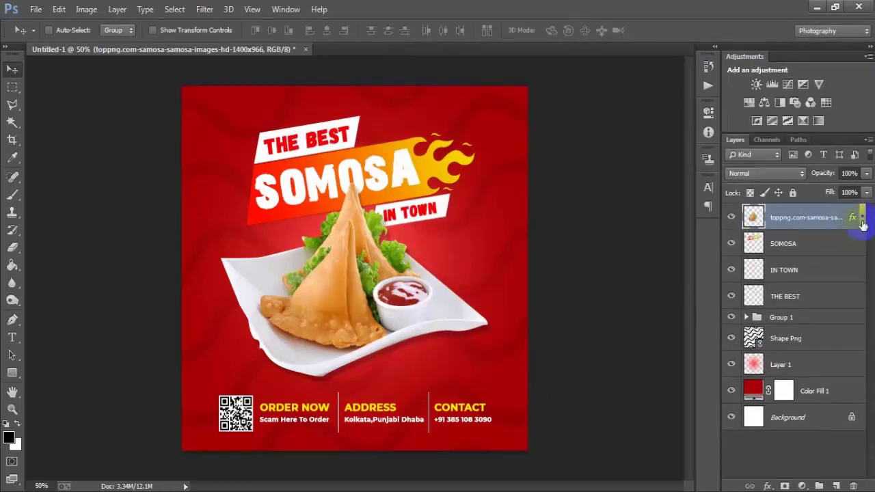
Step: Place the Somosa Logo image as a linked file and scale it down to about 5.76%
left_click(35, 10)
left_click(100, 216)
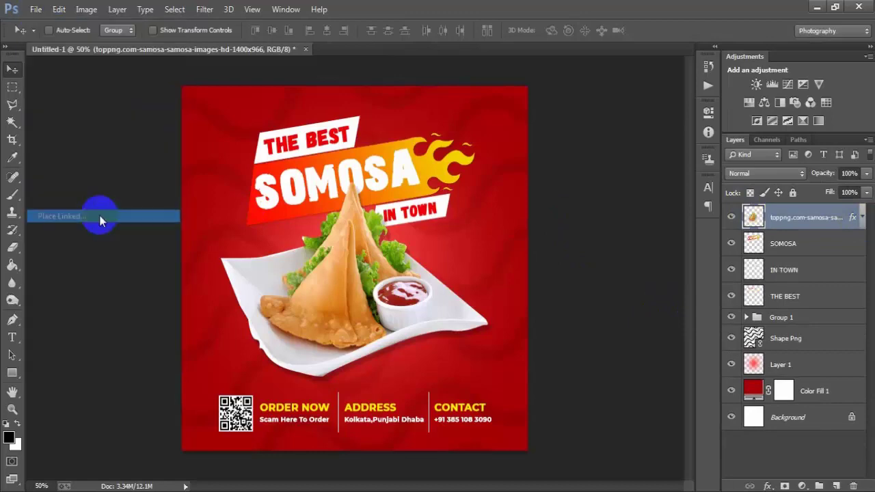
left_click(386, 102)
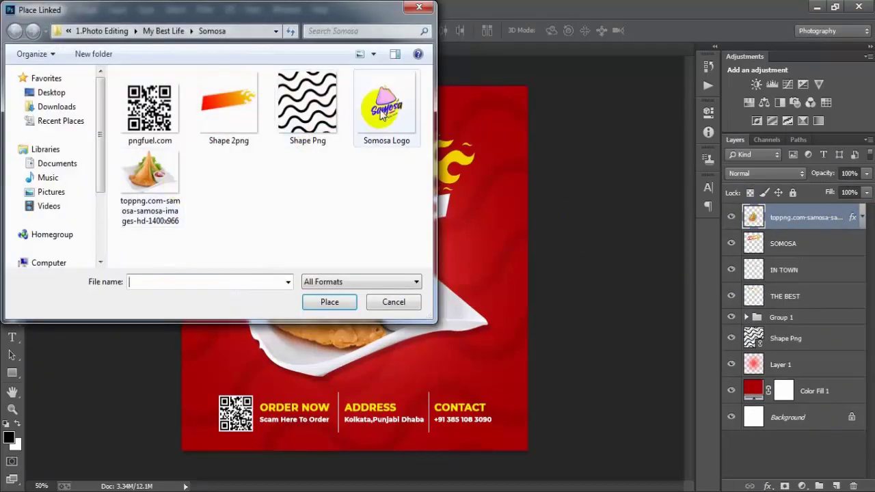
left_click(323, 303)
left_click_drag(528, 450, 414, 284)
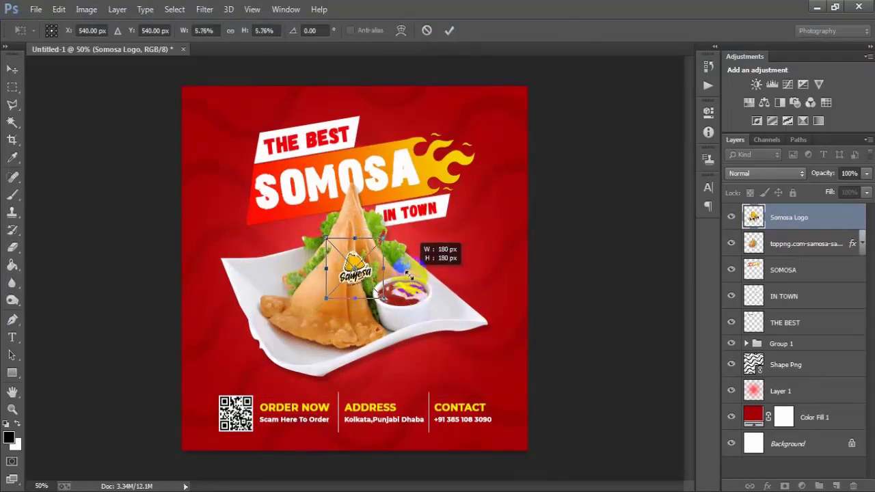
left_click_drag(414, 284, 409, 275)
left_click(449, 30)
Step: Move the logo into the poster's top-left corner and shrink it to 5.06%
mouse_move(355, 270)
left_mouse_down()
mouse_move(206, 125)
mouse_move(206, 108)
left_mouse_up()
key("Down")
key("Down")
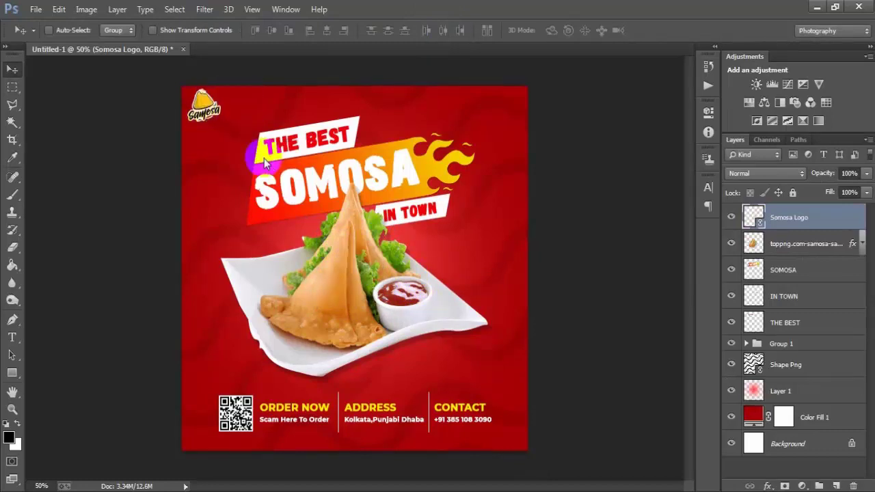
key("Down")
key("ctrl+t")
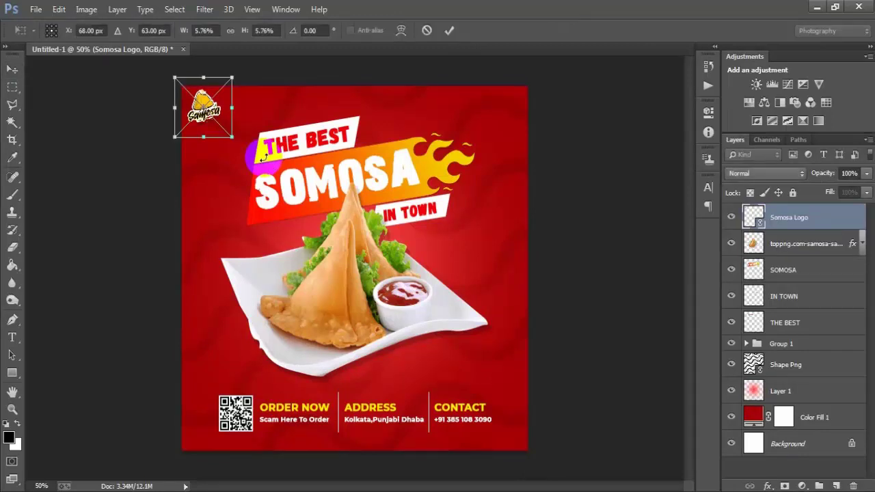
left_click_drag(232, 136, 228, 132)
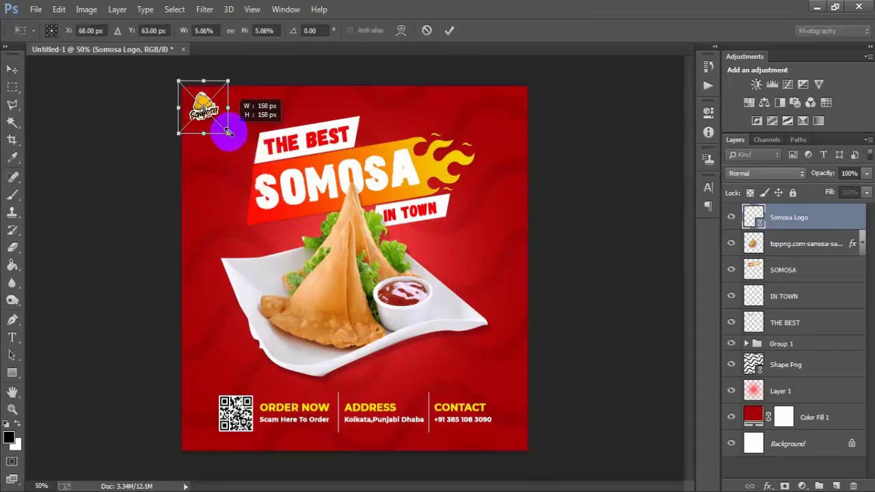
left_click(449, 30)
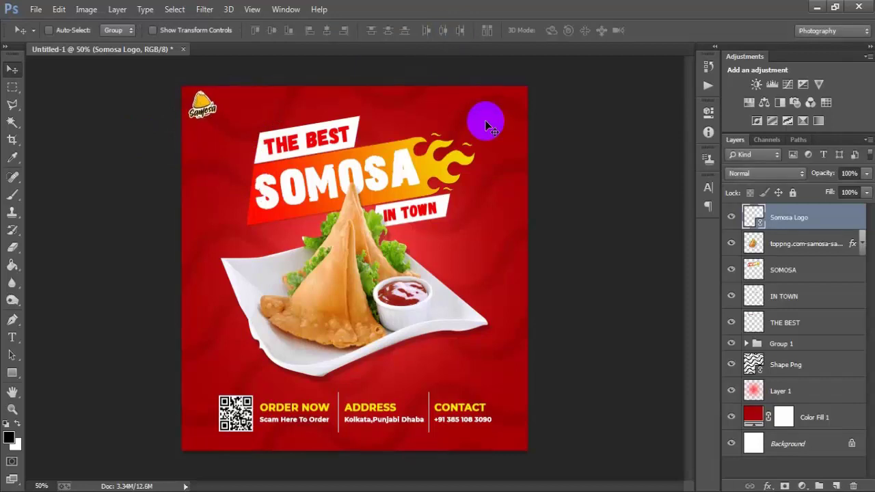
Step: Rasterize the Somosa Logo layer and zoom in on the poster
right_click(853, 226)
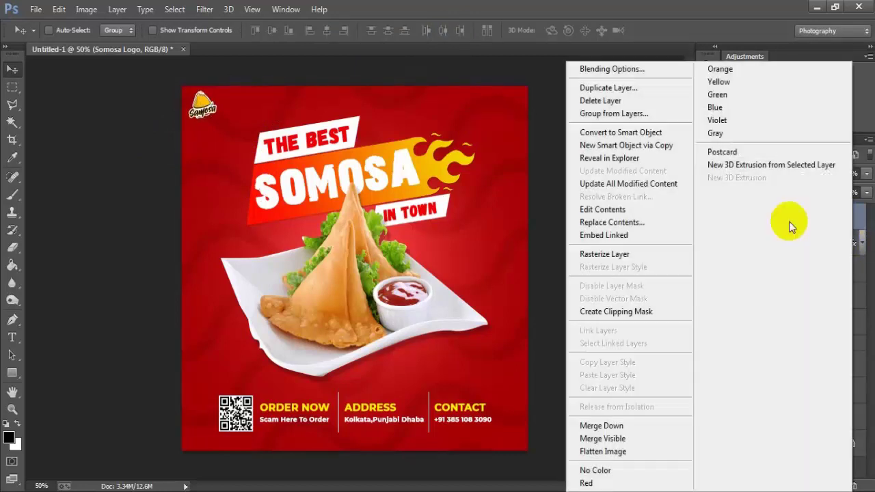
left_click(644, 251)
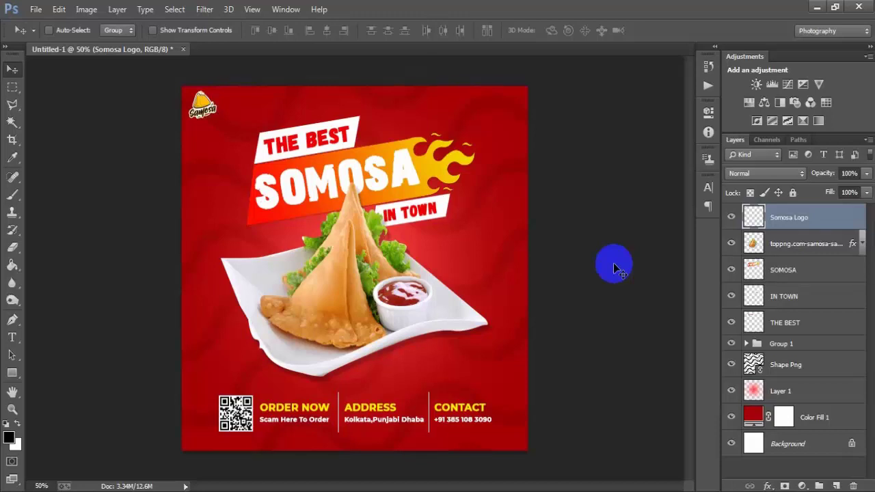
key("ctrl+plus")
Step: Scroll through the poster to inspect the logo, title, shadowed photo and footer bar
scroll(445, 265, "up", 3)
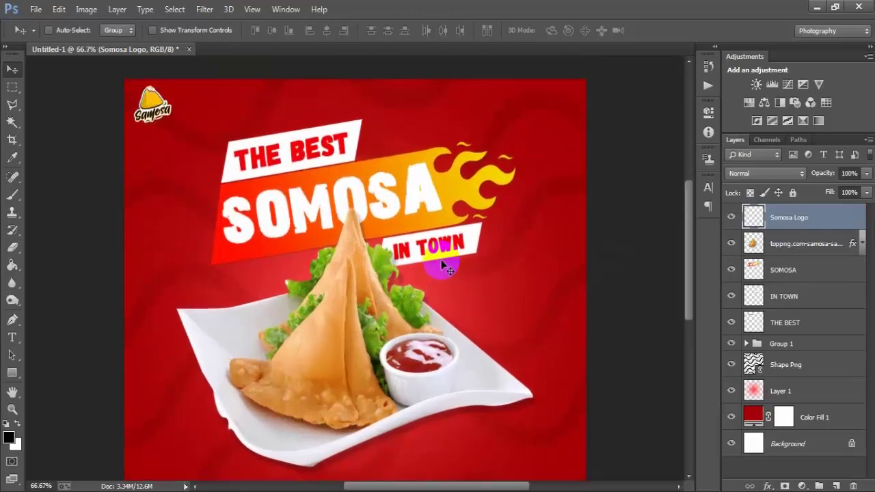
scroll(443, 265, "up", 2)
scroll(441, 264, "down", 1)
scroll(441, 264, "down", 1)
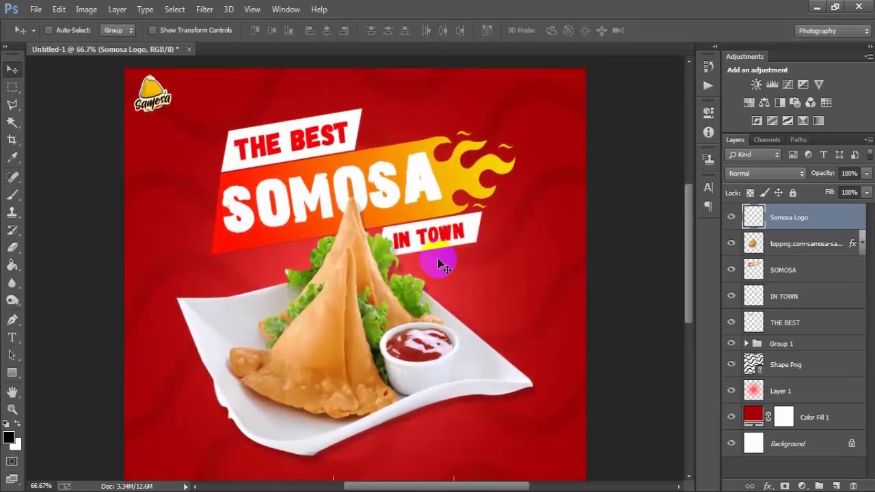
scroll(440, 262, "down", 1)
scroll(438, 262, "down", 1)
scroll(440, 265, "down", 1)
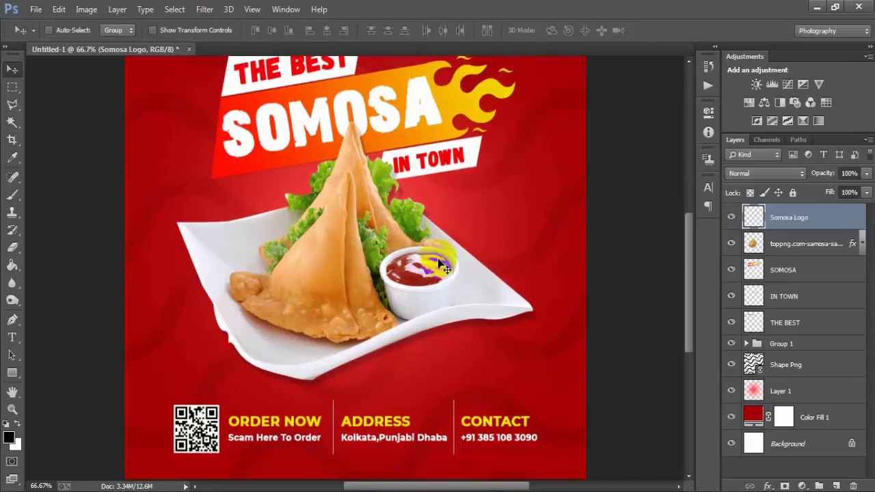
scroll(440, 265, "down", 1)
scroll(441, 265, "down", 1)
scroll(441, 265, "down", 1)
scroll(469, 255, "up", 1)
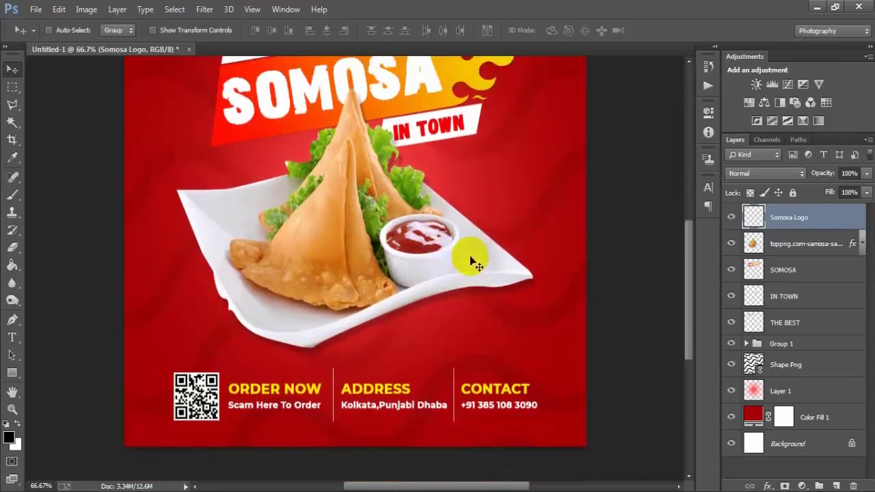
scroll(470, 256, "up", 3)
scroll(470, 258, "up", 2)
scroll(470, 256, "down", 1)
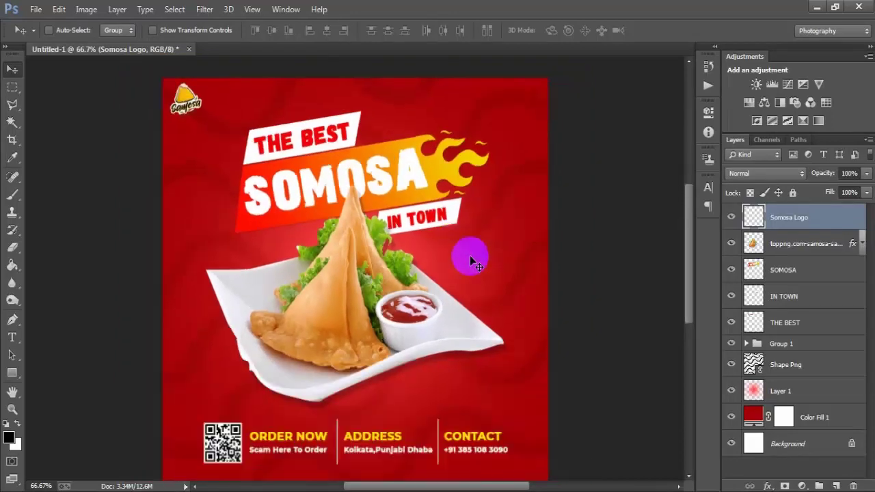